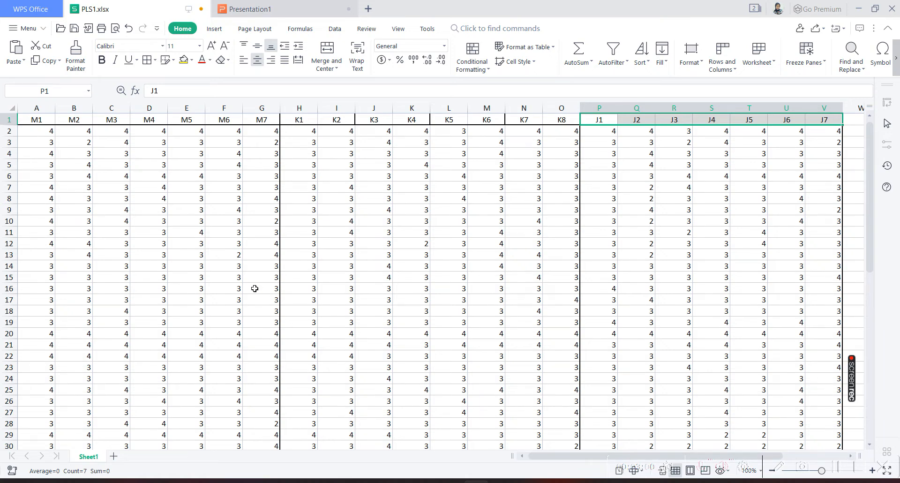
Step: Examine the M1–M7, K1–K8 and J1–J7 item headers and the first respondent's M scores in the data sheet
drag(48, 118, 268, 109)
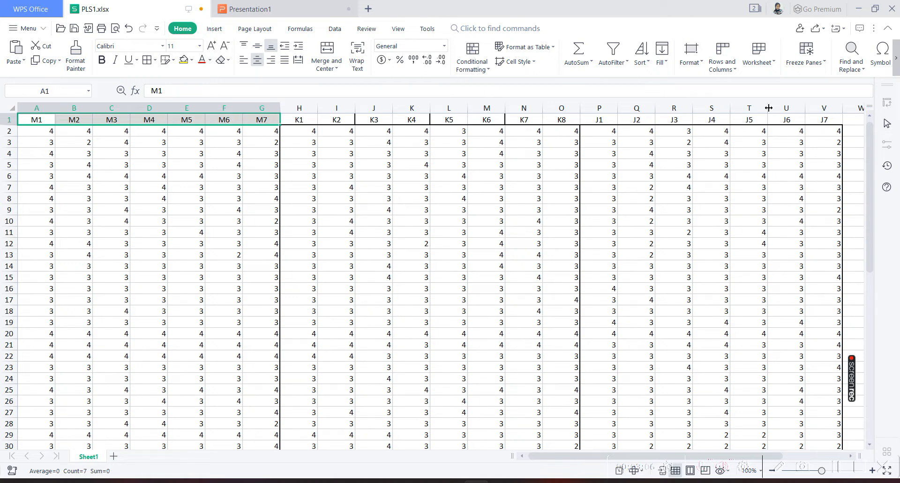
drag(299, 118, 636, 118)
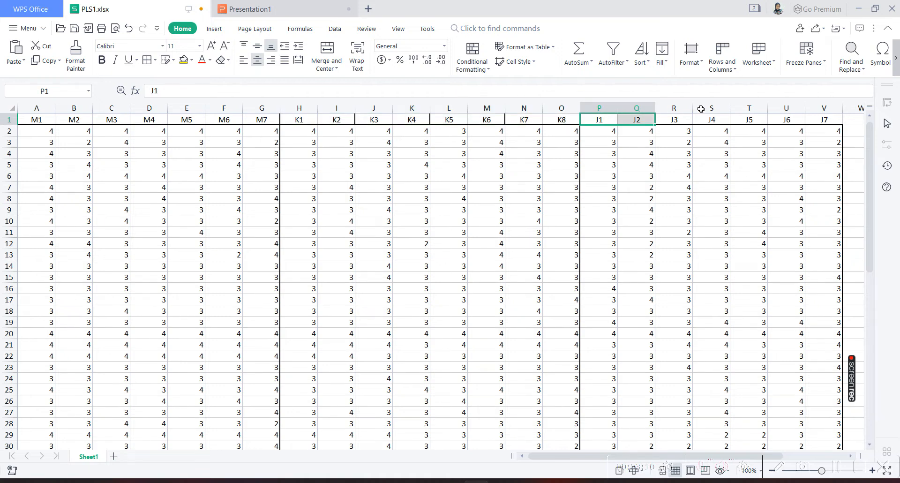
drag(701, 108, 750, 118)
click(40, 123)
drag(115, 126, 824, 118)
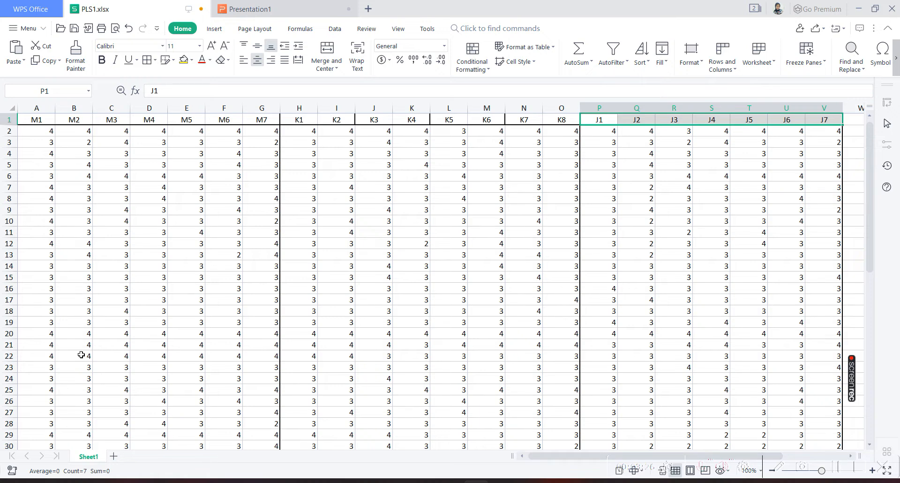
drag(45, 131, 275, 133)
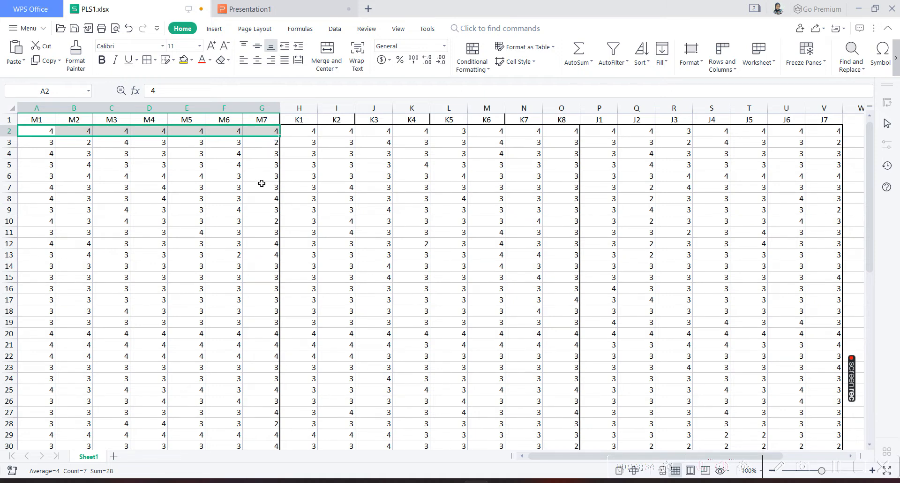
Step: Clear the existing averages under the X1 = M, X2 = K and Y = J headers, from row 2 through row 61
drag(542, 456, 601, 464)
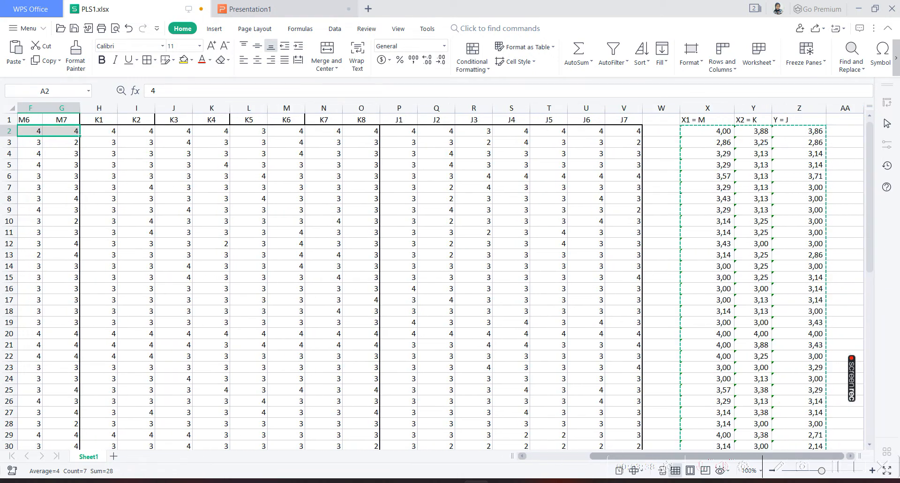
click(694, 132)
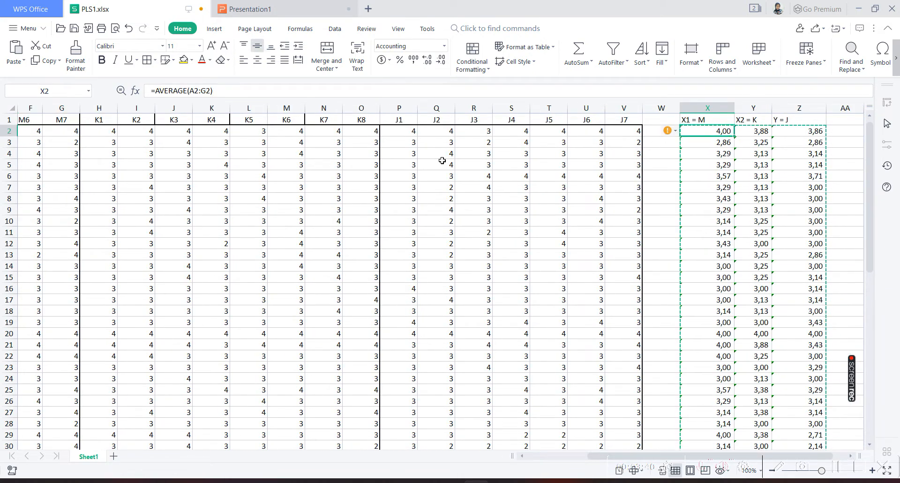
key(ctrl+shift+Down)
key(shift+Right)
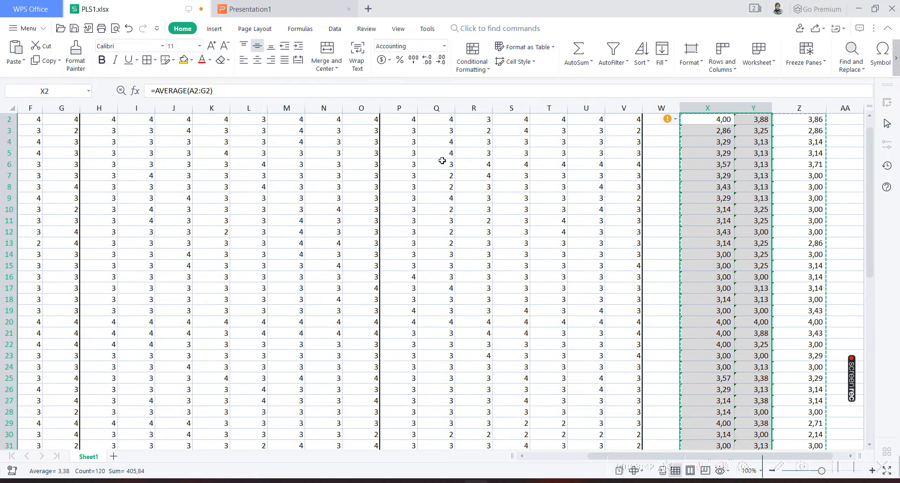
key(shift+Right)
key(Delete)
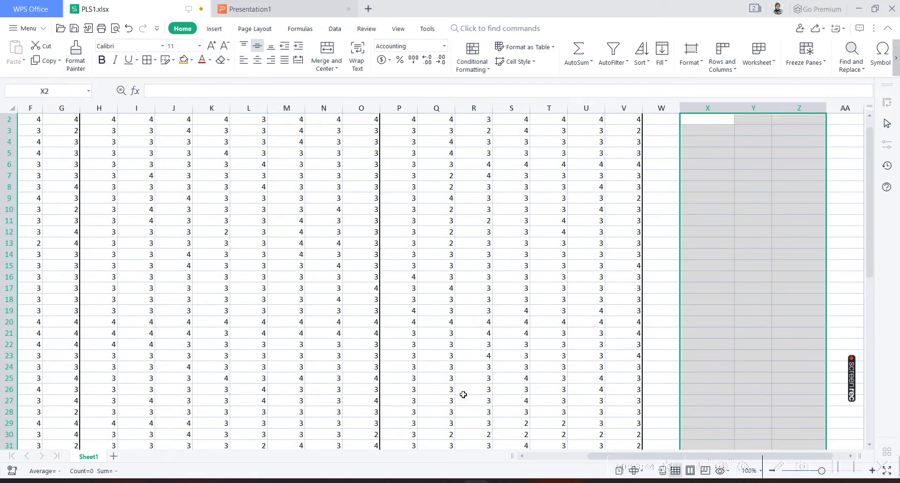
scroll(487, 322, up, 1)
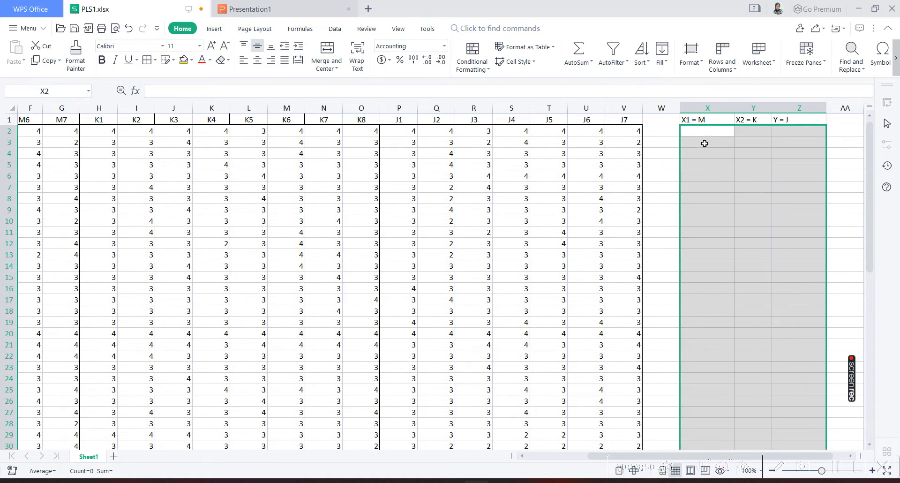
Step: Review the item columns and the X1 = M, X2 = K and Y = J headers above the emptied cells
click(703, 132)
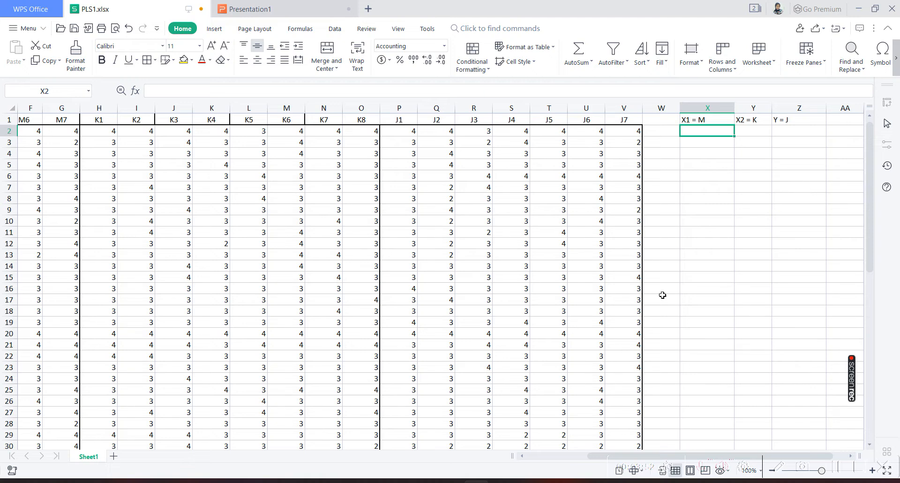
drag(601, 459, 527, 457)
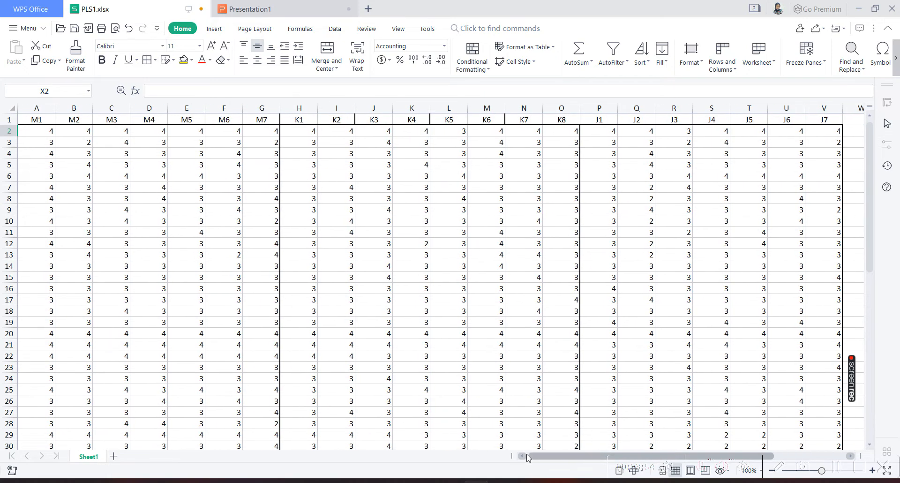
drag(548, 463, 573, 462)
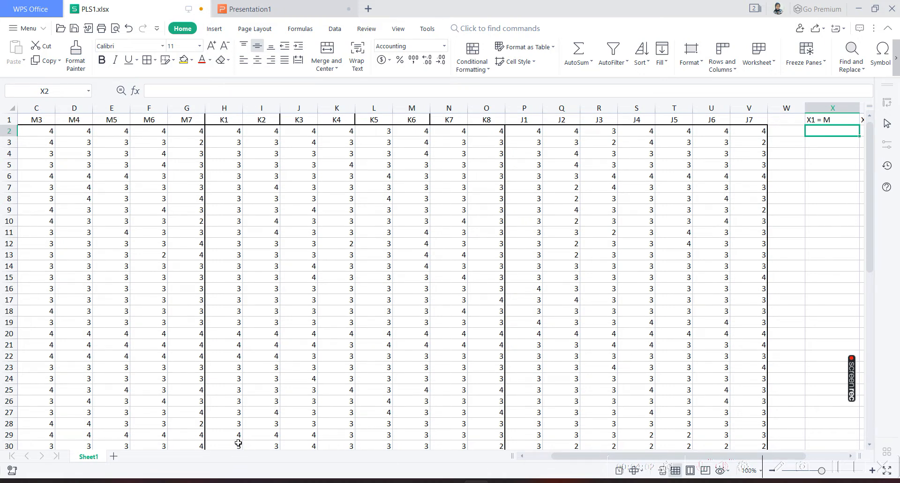
click(821, 123)
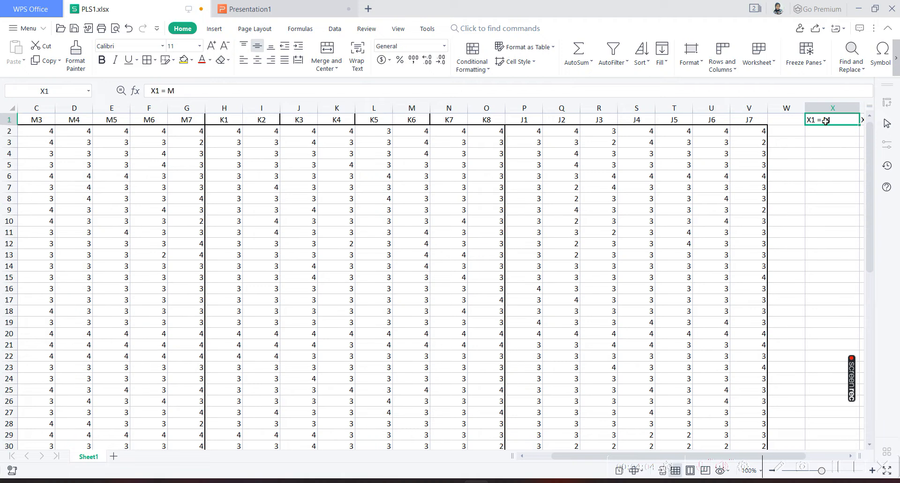
key(Right)
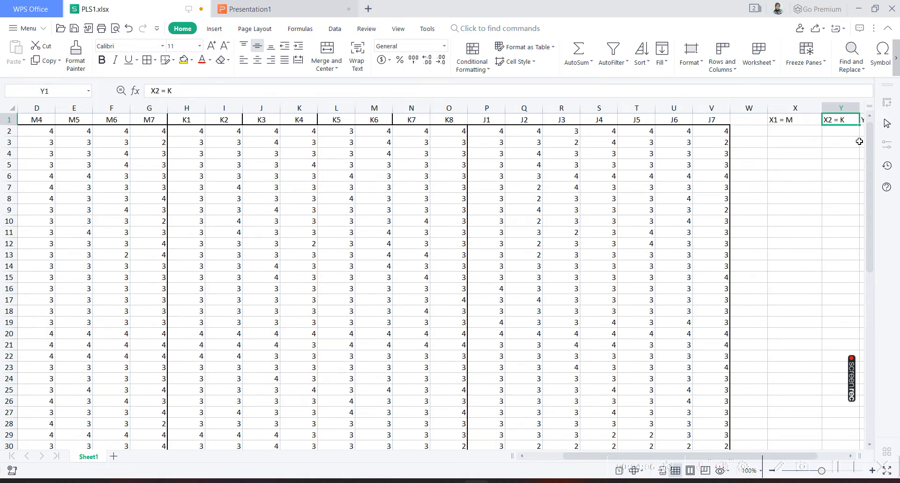
key(Right)
key(Right)
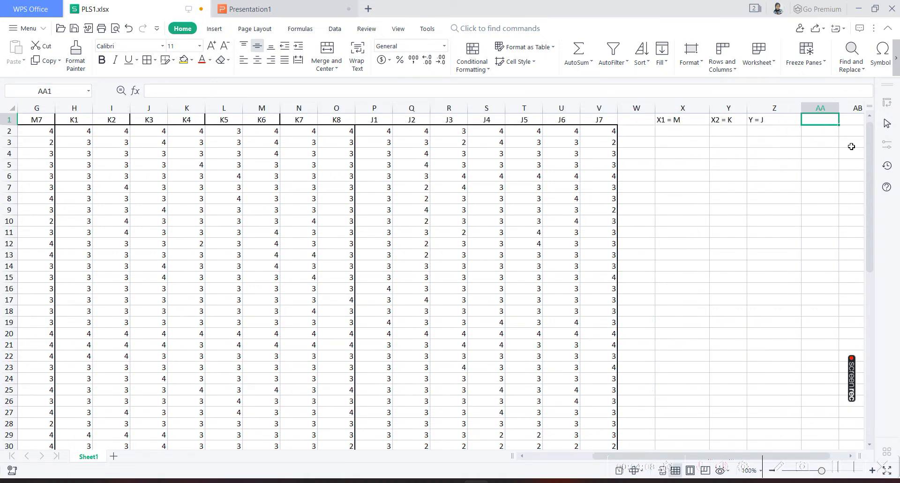
click(779, 123)
Step: Enter an AVERAGE formula over A2:G2 in cell X2 for the first respondent's M items
click(675, 135)
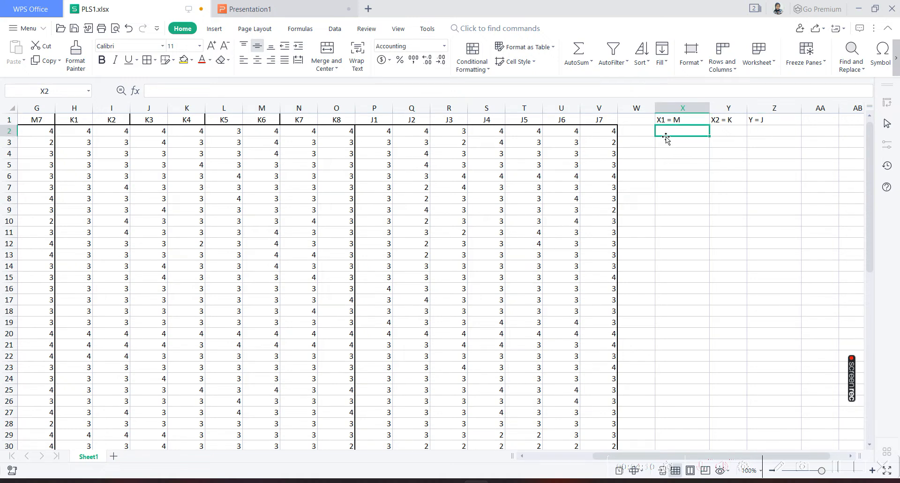
text(=avera)
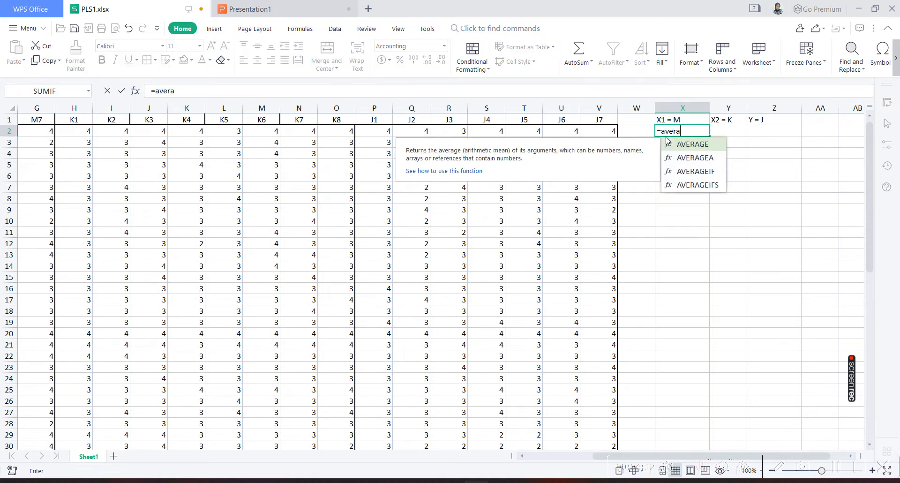
text(ge()
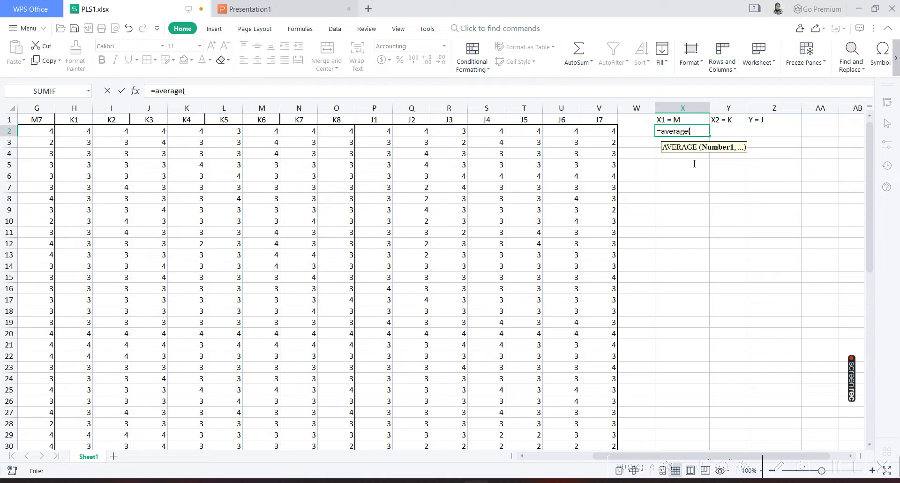
click(51, 133)
key(Left)
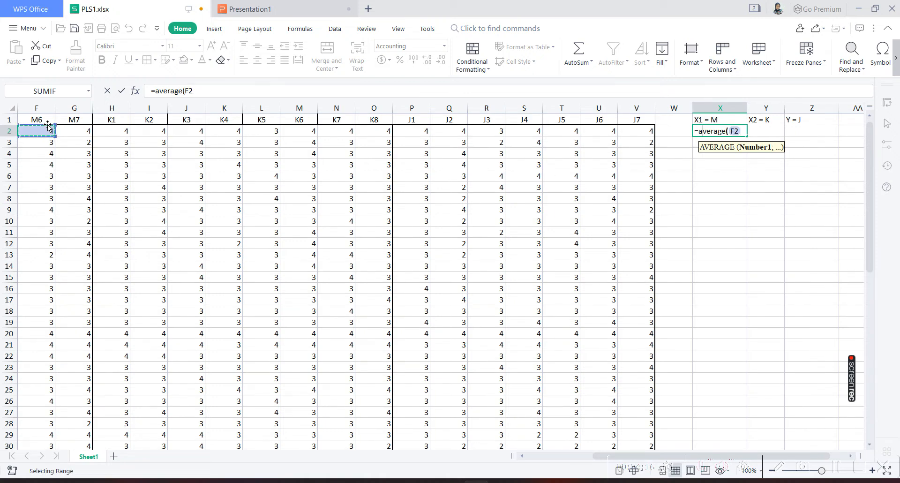
key(Left)
key(Left)
key(Left)
key(Left)
key(Left)
key(shift+Right)
key(shift+Right)
key(shift+Right)
key(shift+Right)
key(shift+Right)
key(shift+Right)
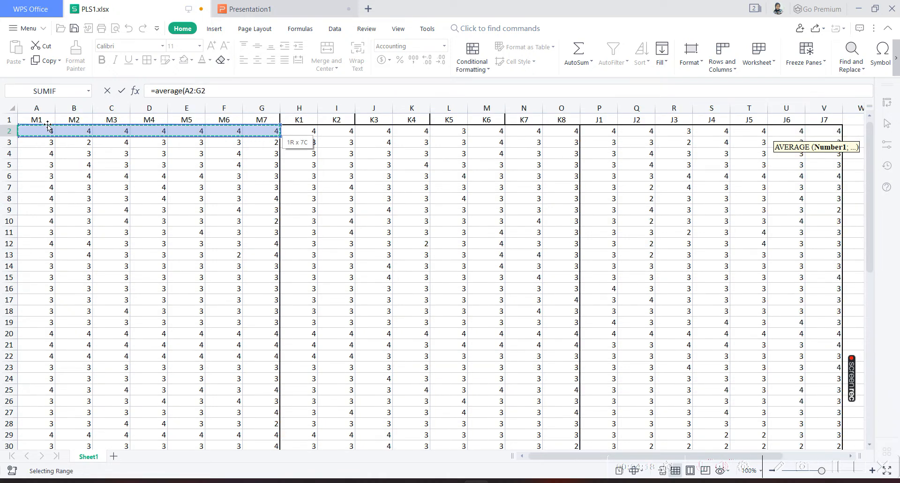
key(Return)
Step: Enter an AVERAGE formula in cell Y2 over the first respondent's K1 to K8 scores
key(Up)
key(Right)
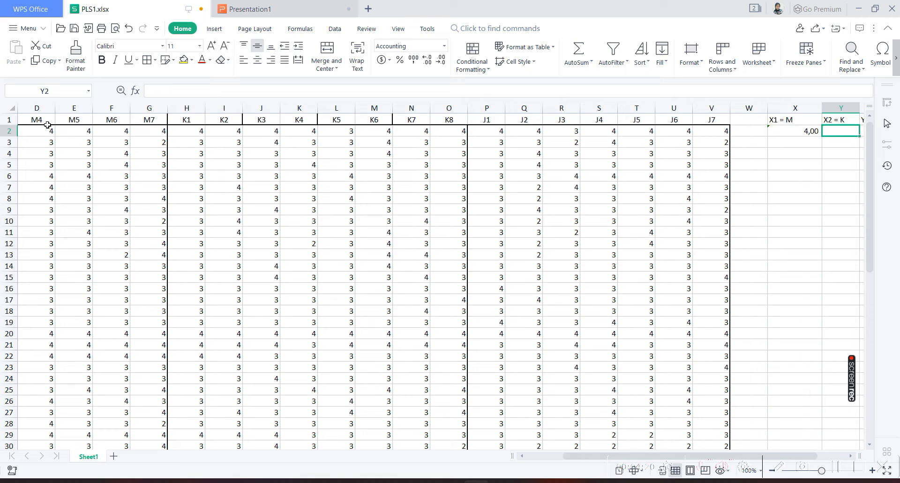
text(=average()
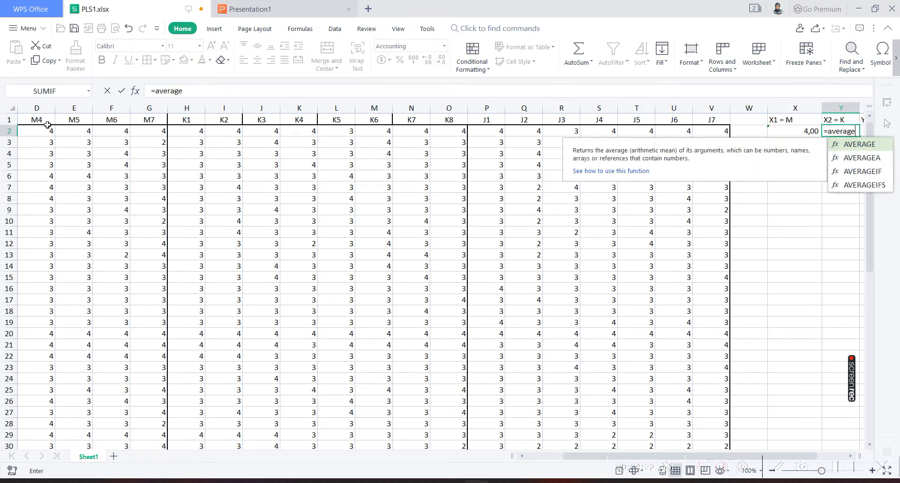
click(185, 138)
click(202, 128)
drag(431, 126, 444, 132)
key(Return)
Step: Enter an AVERAGE formula over P2:V2 in cell Z2 for the first respondent's J items
key(Right)
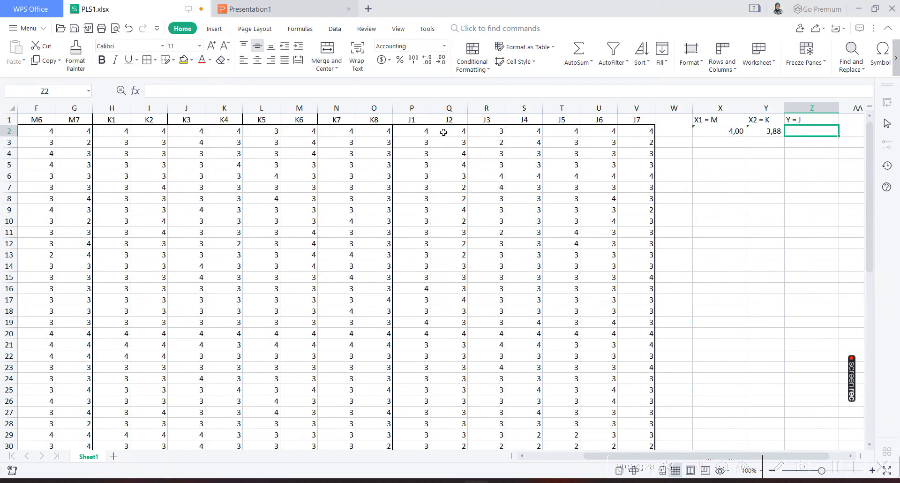
text(=ave)
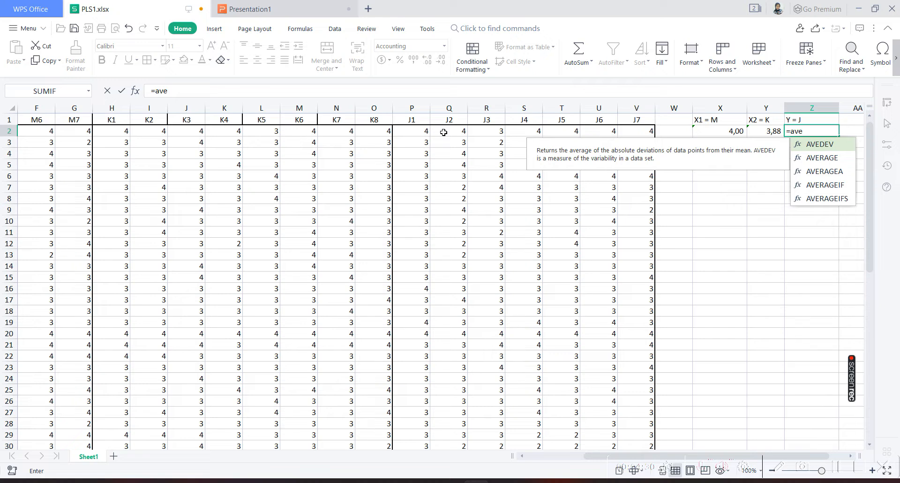
text(rage)
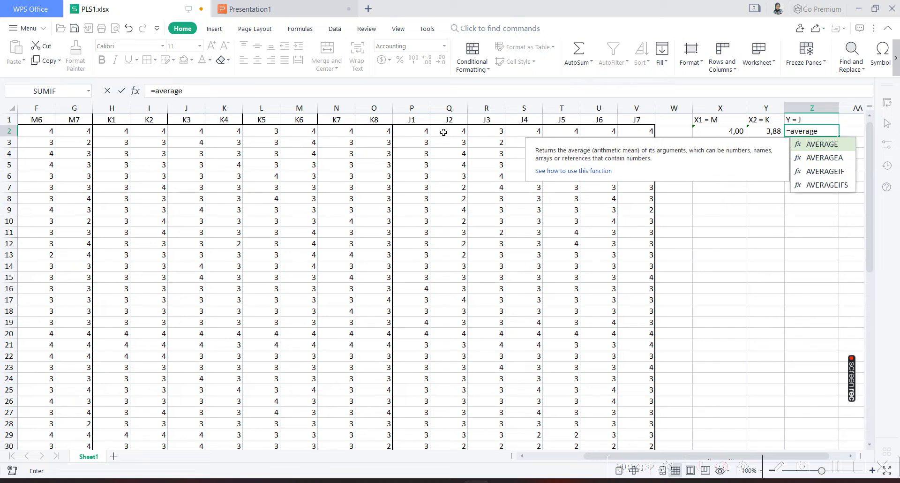
text(()
drag(421, 132, 634, 132)
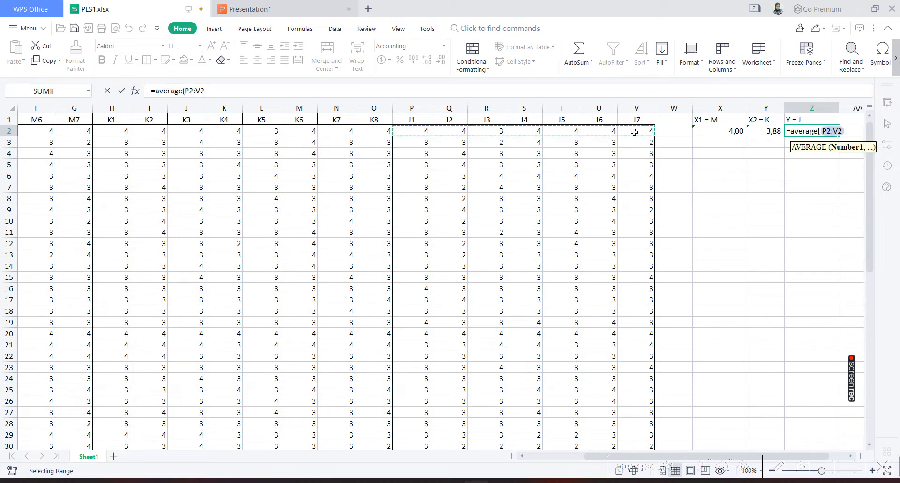
key(Return)
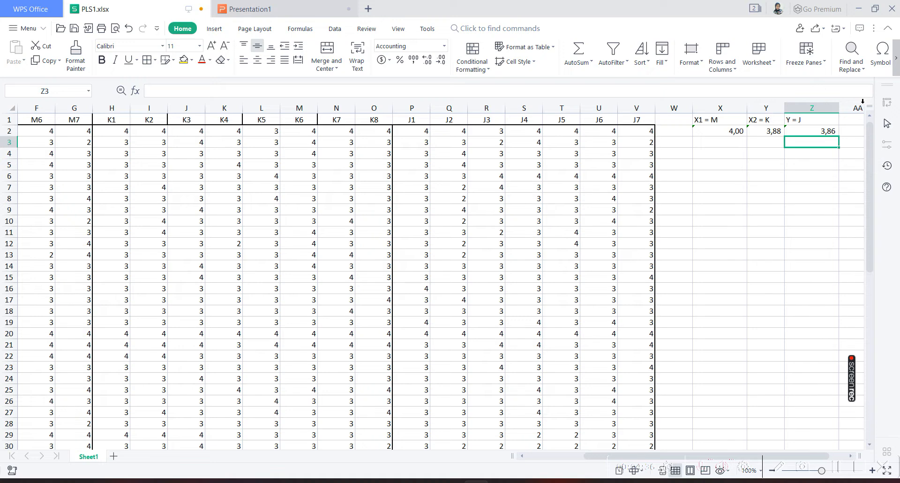
Step: Fill the three average formulas in X2:Z2 down through row 61
click(741, 129)
scroll(797, 343, down, 2)
scroll(793, 344, down, 15)
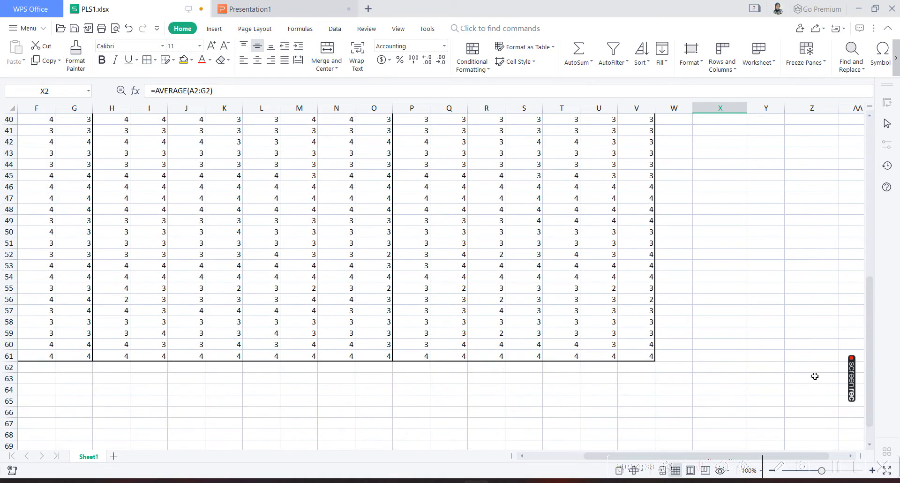
shift+click(795, 222)
key(ctrl+d)
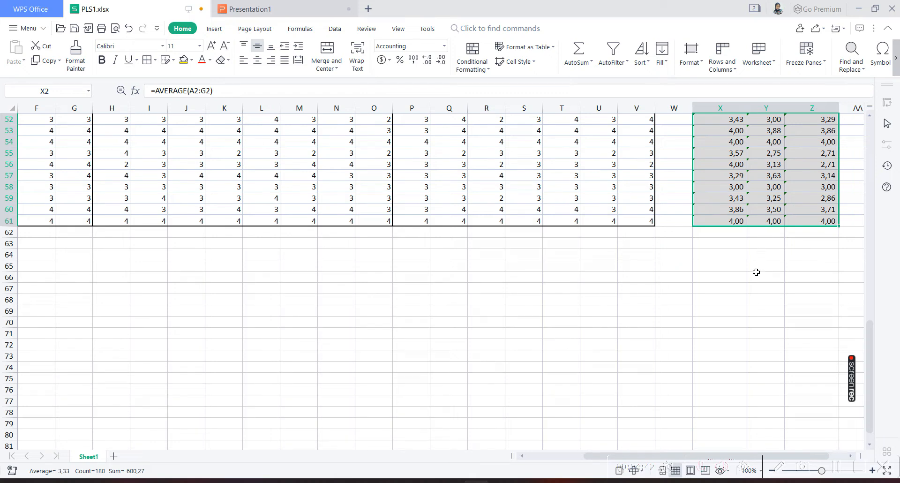
scroll(757, 272, up, 17)
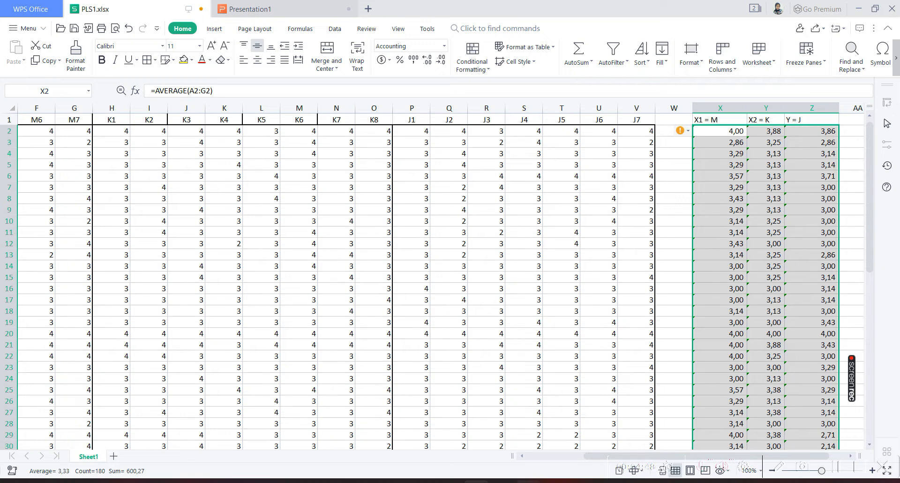
Step: Switch to SPSS Statistics, create a blank output document and bring up the Untitled2 [DataSet1] data editor
mouse_move(527, 481)
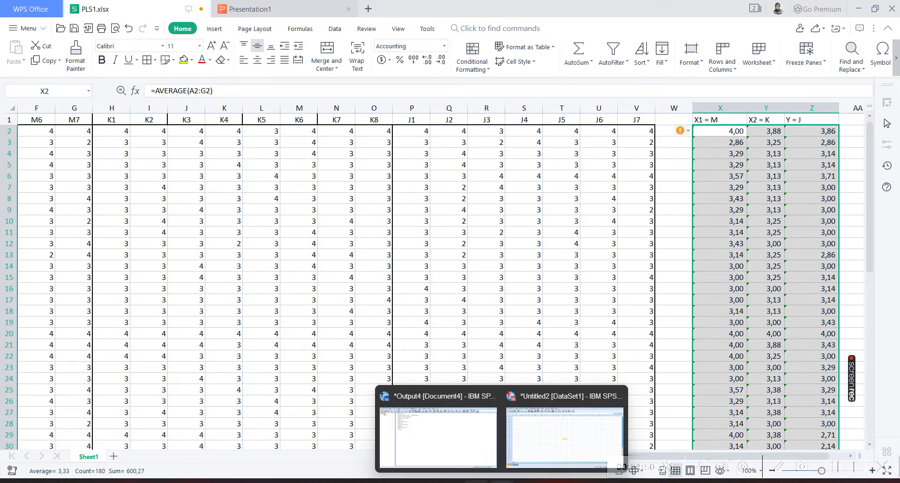
click(480, 464)
click(174, 186)
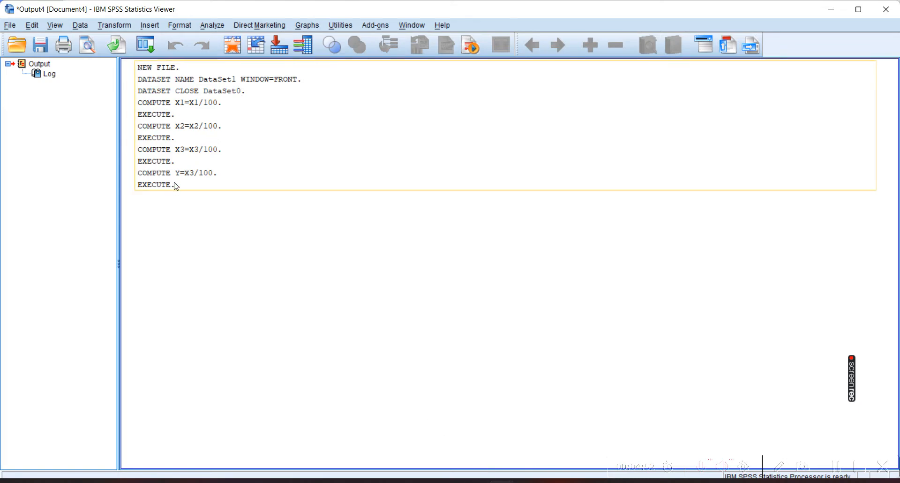
key(ctrl+n)
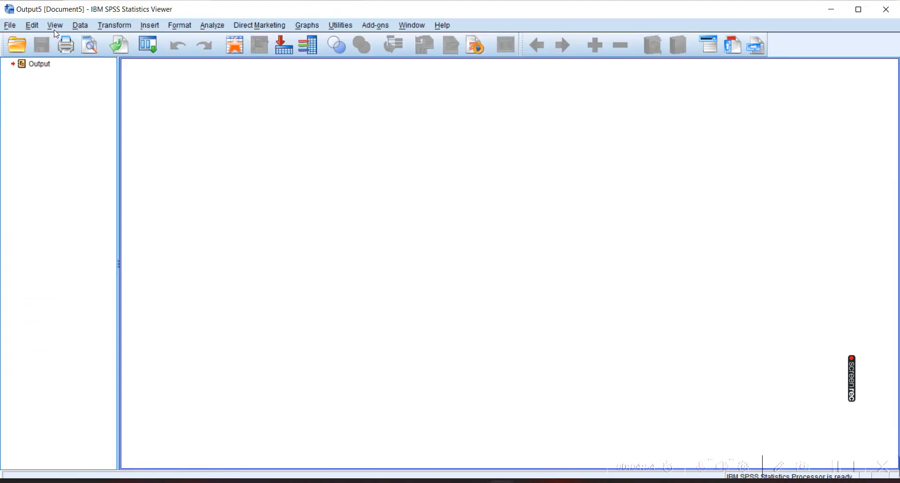
mouse_move(501, 480)
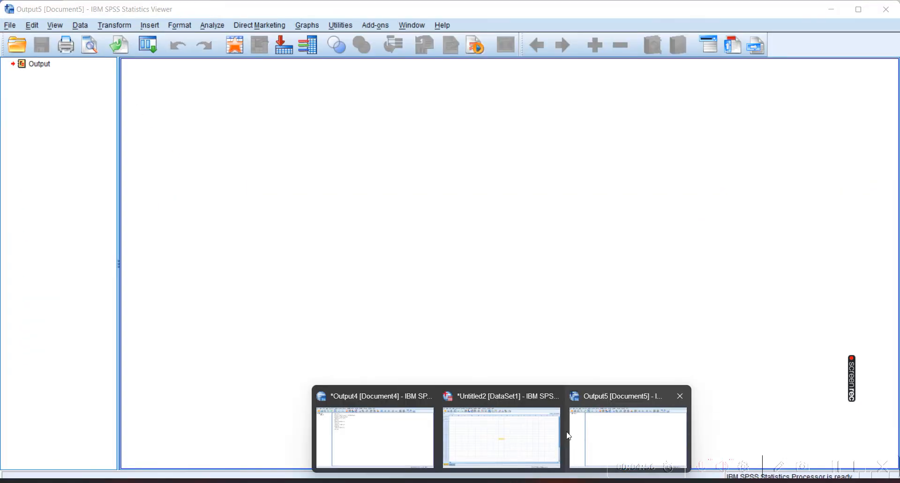
click(556, 421)
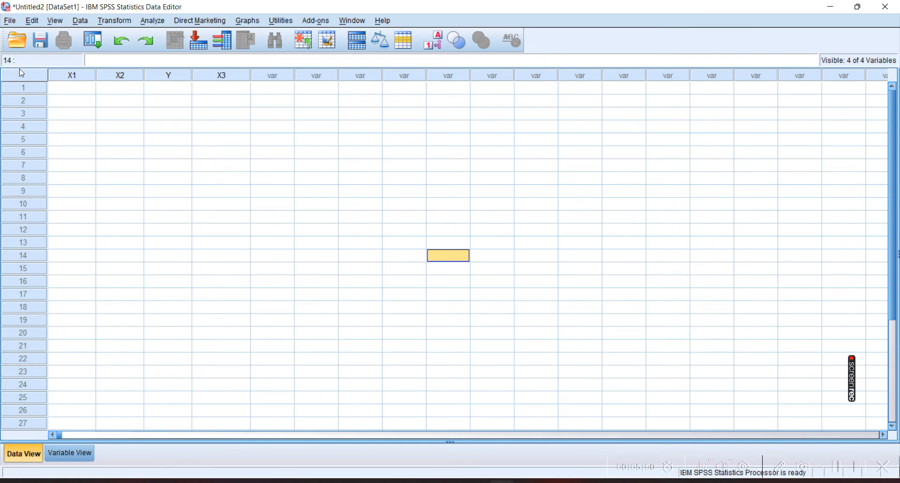
Step: Create a new blank dataset and define three numeric variables named X1, X2 and Y
key(ctrl+n)
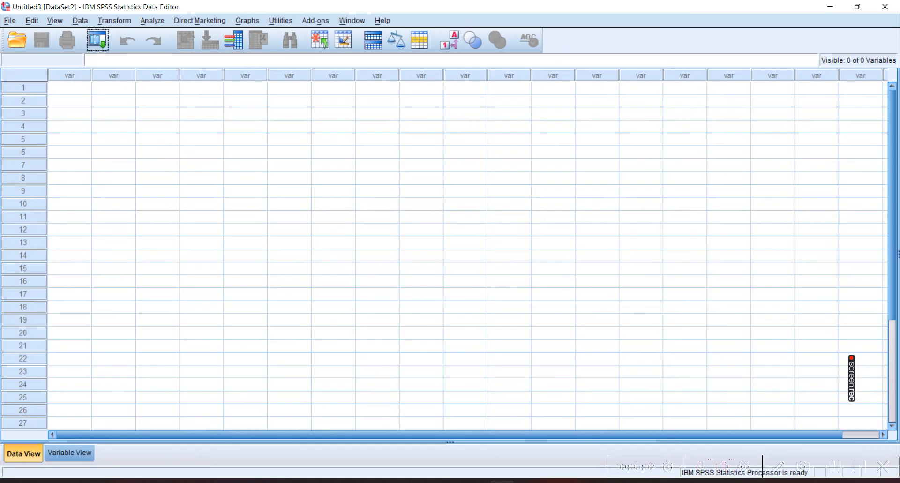
click(70, 452)
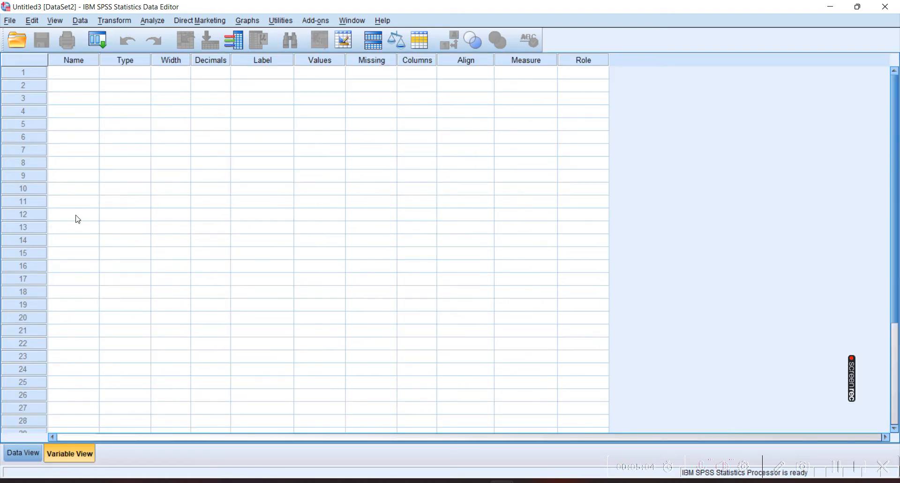
click(64, 75)
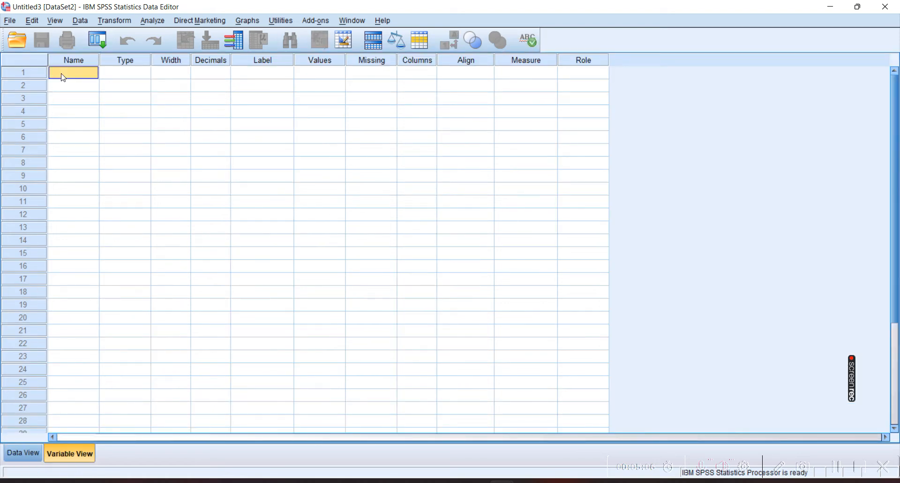
text(X)
key(Return)
text(X)
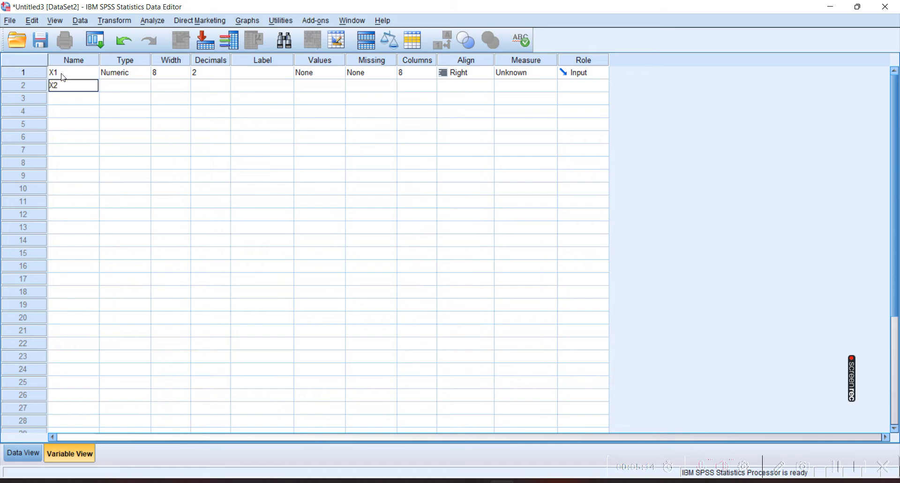
key(Return)
text(Y)
click(168, 175)
Step: Label X1 as Motivasi Kerja, X2 as Kepuasan Kerja and Y as Kinerja
click(251, 72)
text(Motivas)
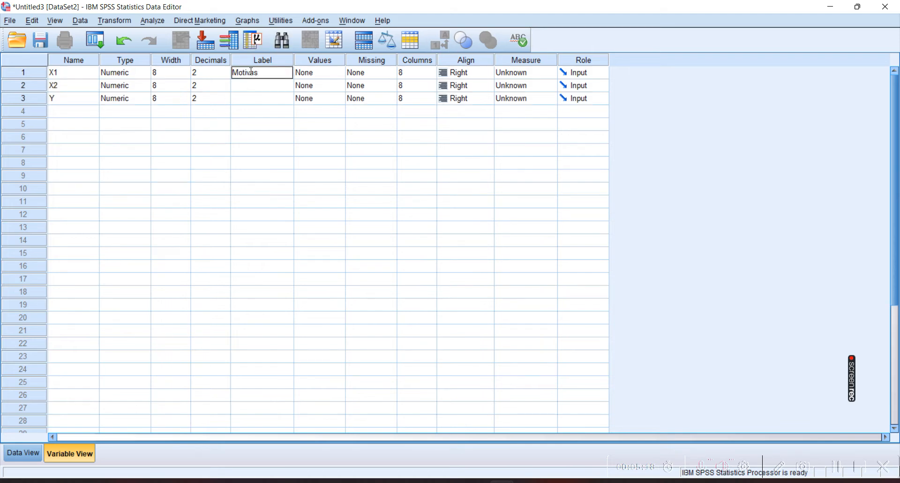
text(i Kerja)
key(Return)
text(Kepuasan Kerja)
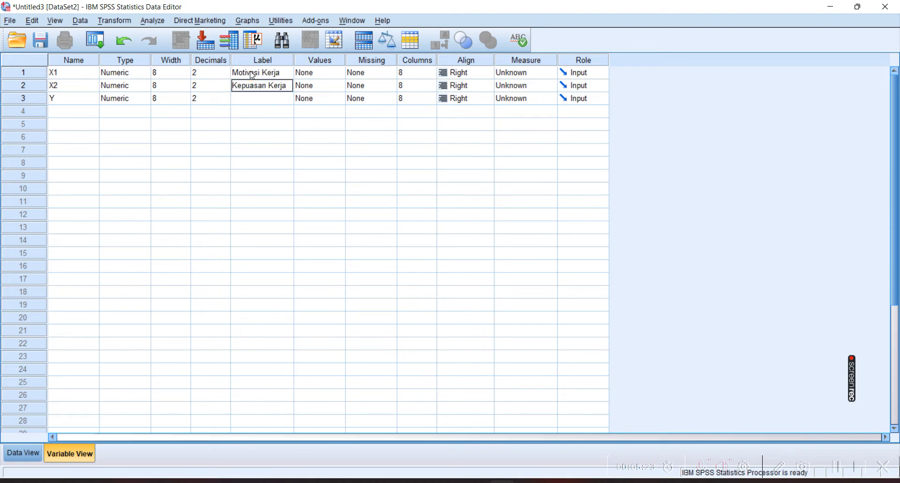
key(Return)
text(Kinerj)
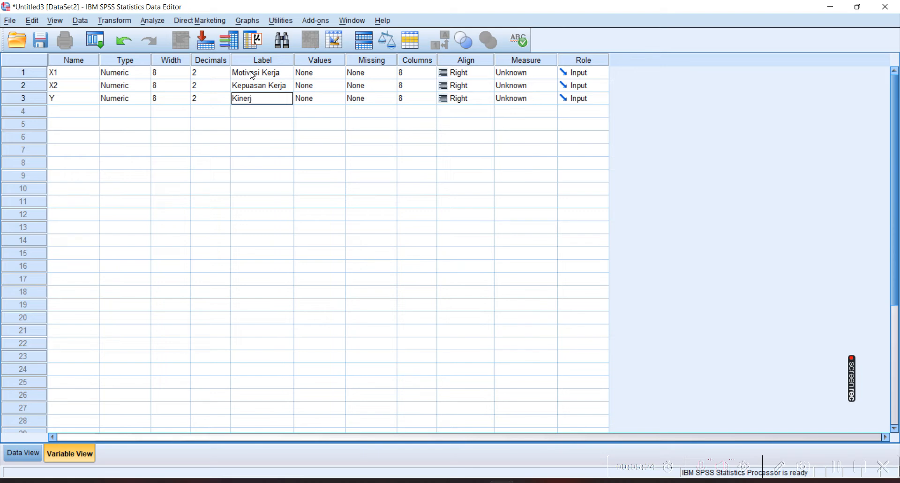
text(a)
click(302, 176)
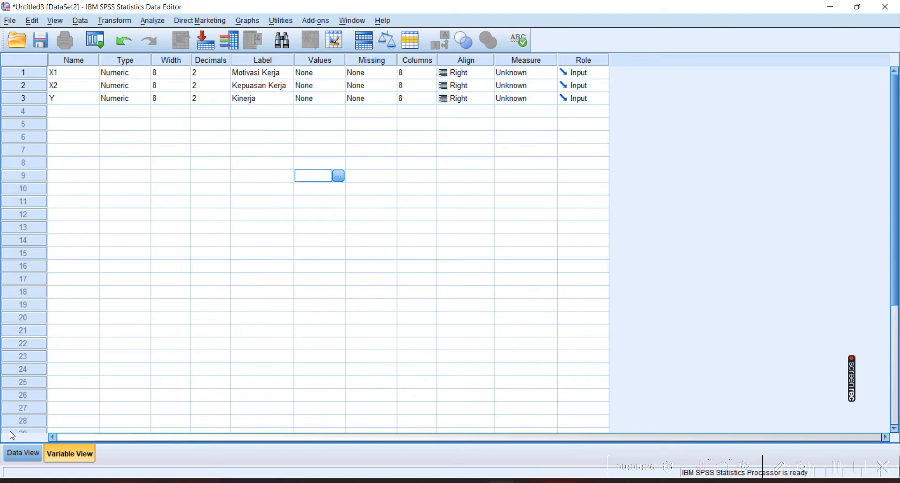
Step: Set the measurement level of the variables X1, X2 and Y to Scale
click(16, 455)
click(76, 453)
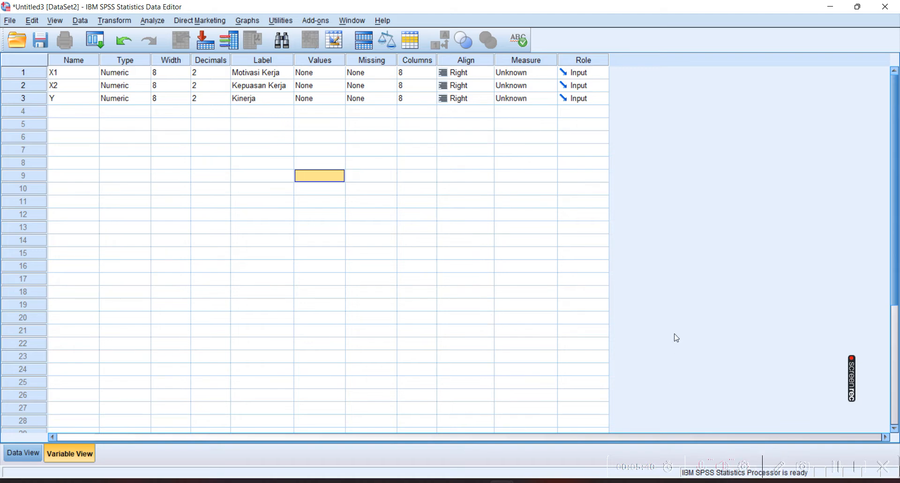
click(543, 75)
click(544, 85)
click(545, 87)
click(545, 102)
click(544, 98)
click(537, 112)
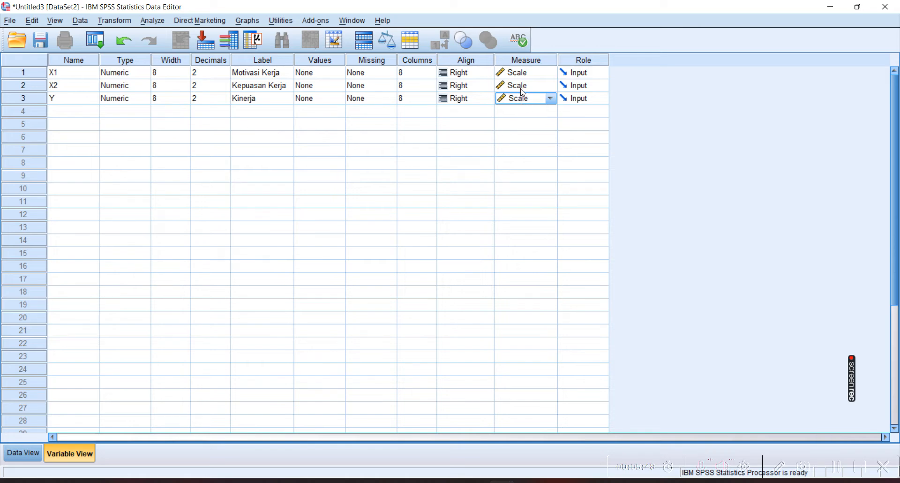
click(521, 101)
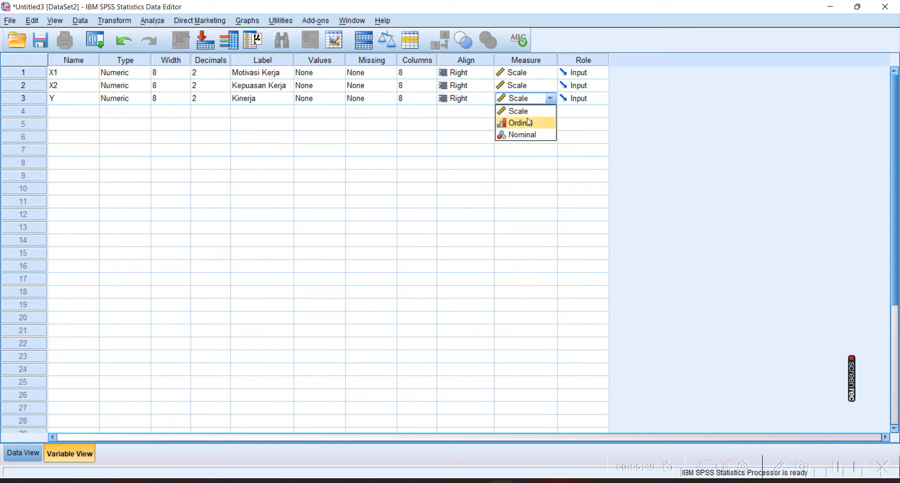
click(530, 200)
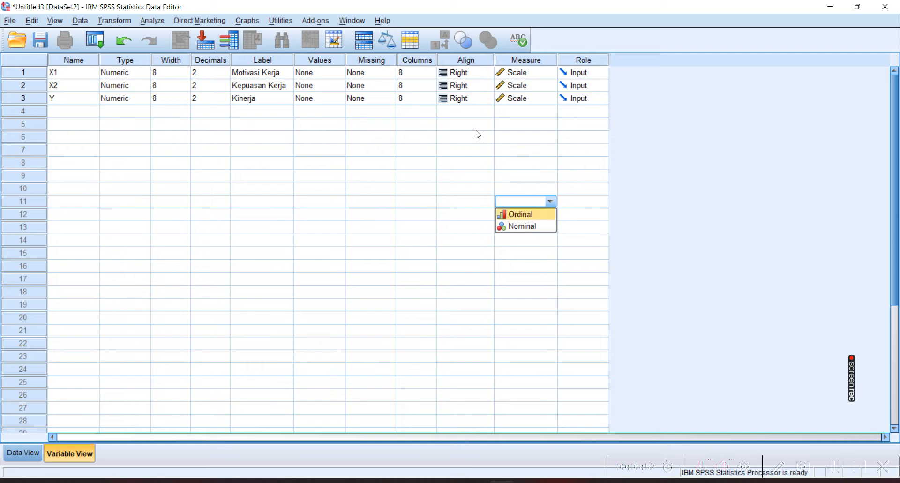
click(671, 156)
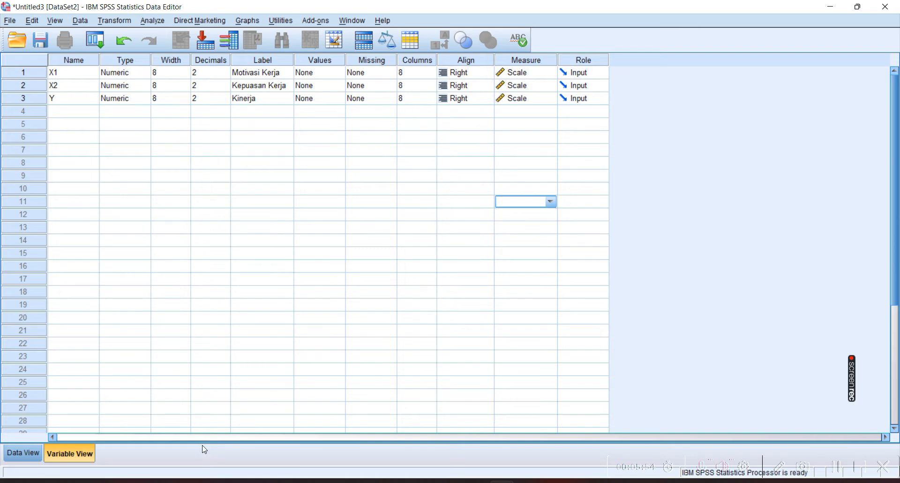
Step: Copy the averages in X2:Z61 of PLS1.xlsx and paste them into the SPSS dataset, starting at the first case of X1
click(15, 454)
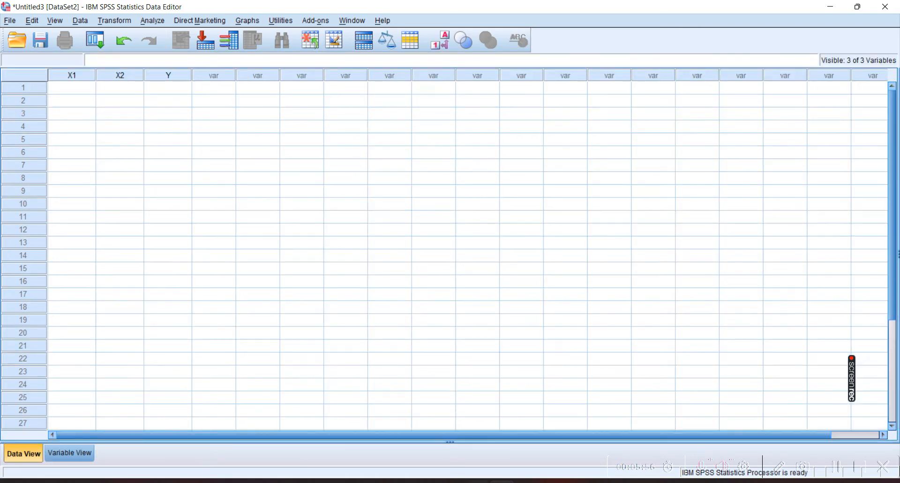
mouse_move(413, 480)
click(407, 412)
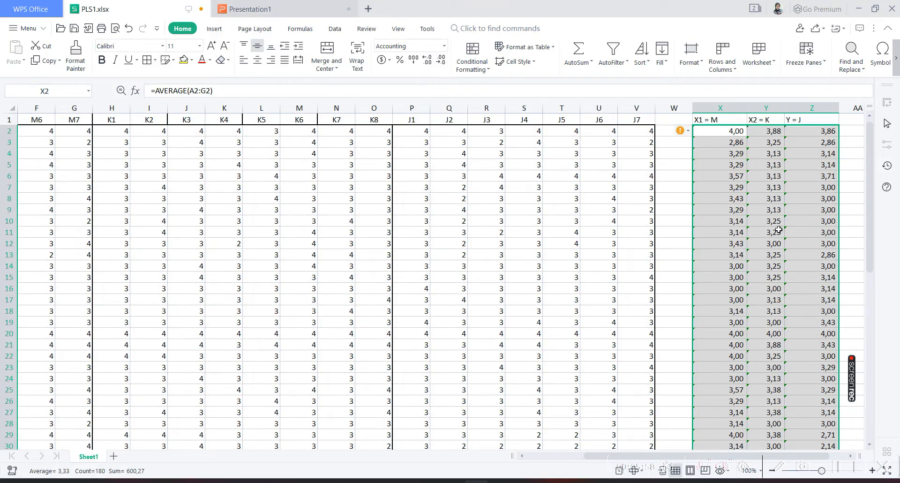
key(ctrl+c)
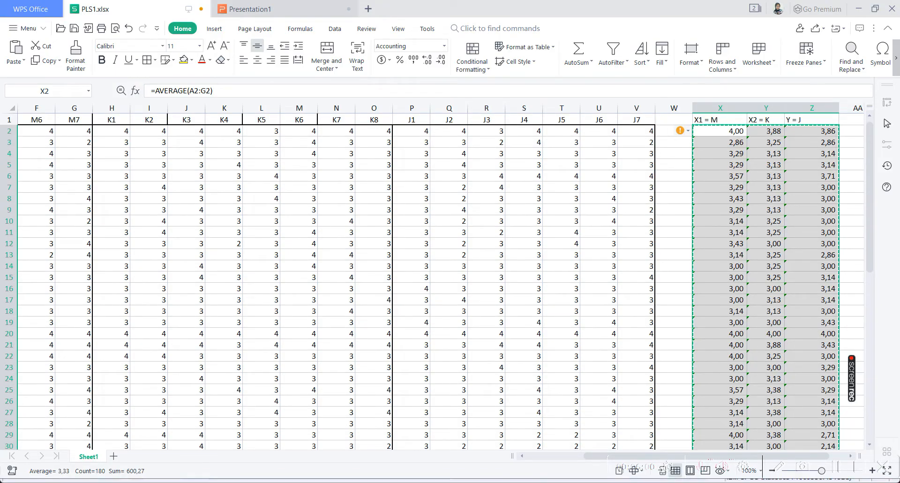
mouse_move(499, 479)
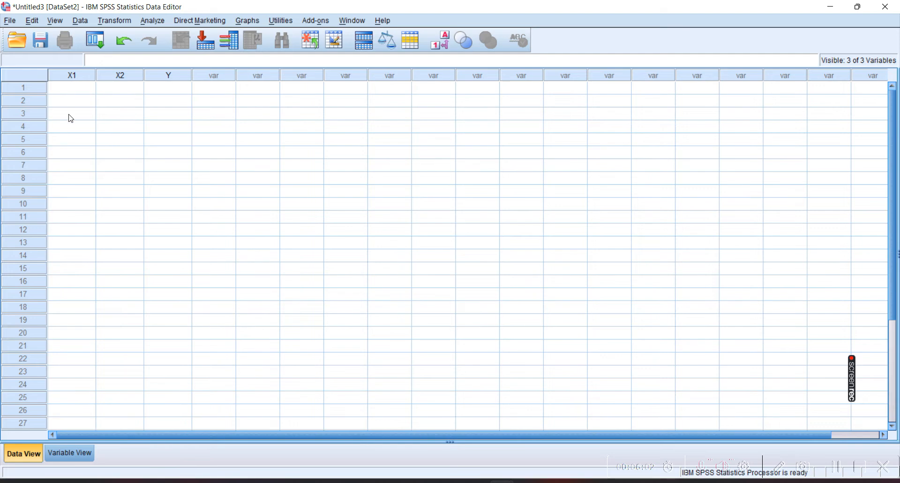
click(69, 88)
key(ctrl+v)
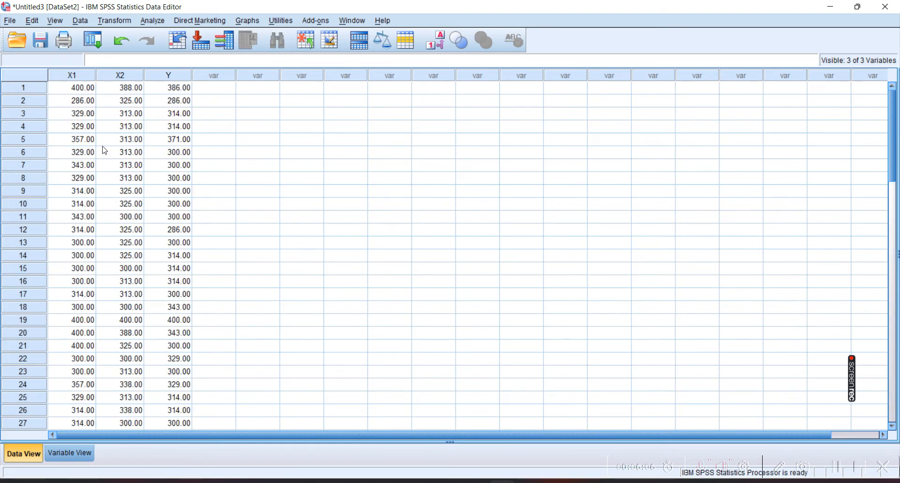
Step: Compare the pasted SPSS values with the original averages in PLS1.xlsx and return to the Untitled3 data editor
mouse_move(477, 480)
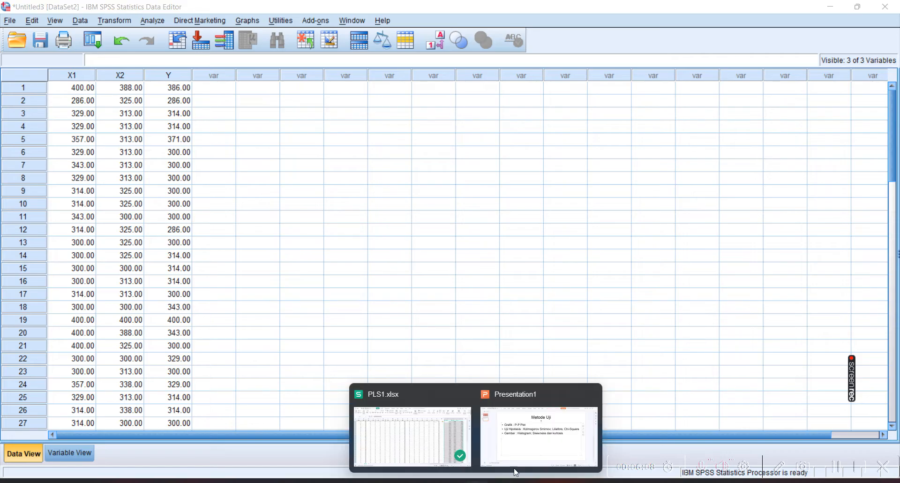
click(415, 454)
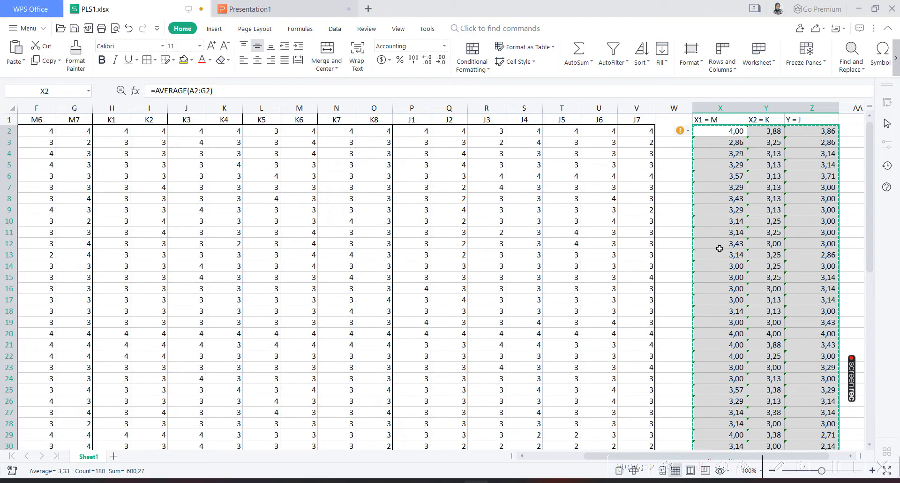
click(730, 166)
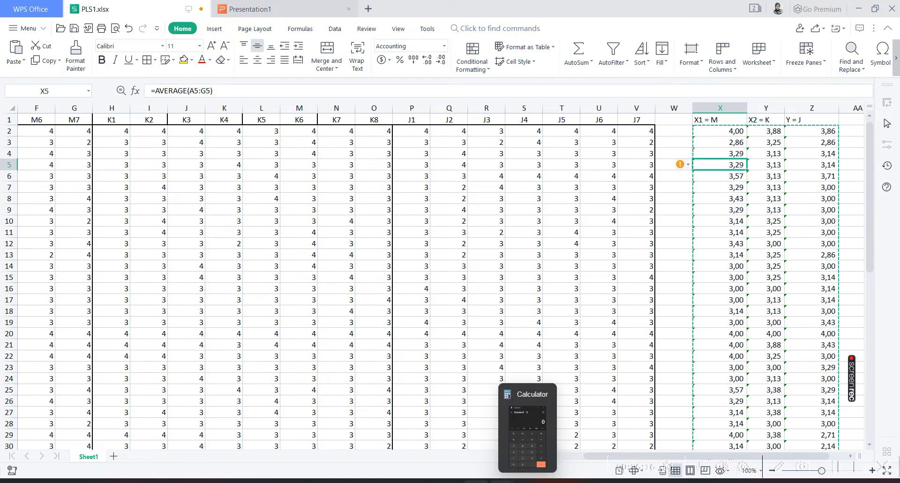
mouse_move(501, 480)
click(689, 422)
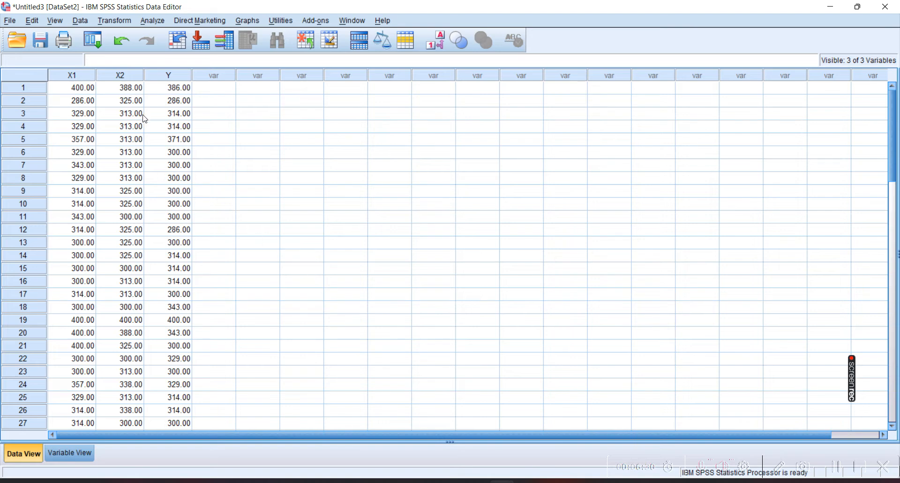
Step: Open Compute Variable, check the original averages in PLS1.xlsx and return to the empty computation dialog in SPSS
click(119, 25)
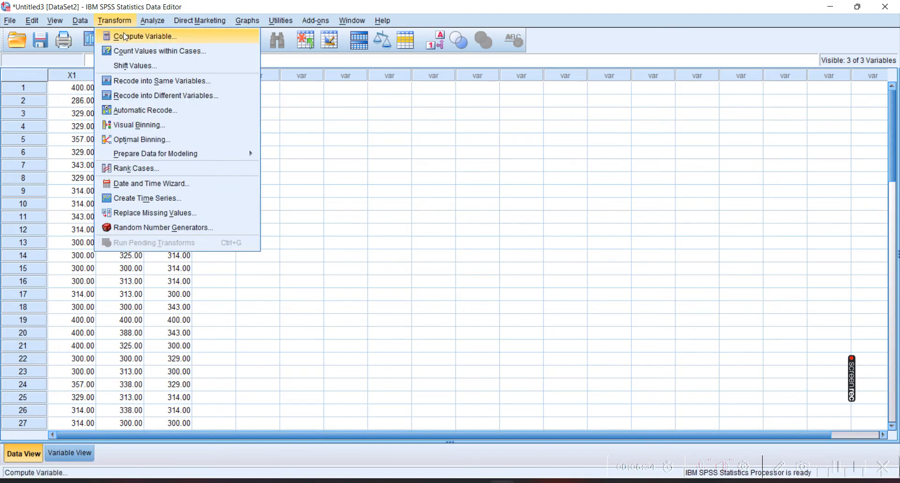
click(126, 36)
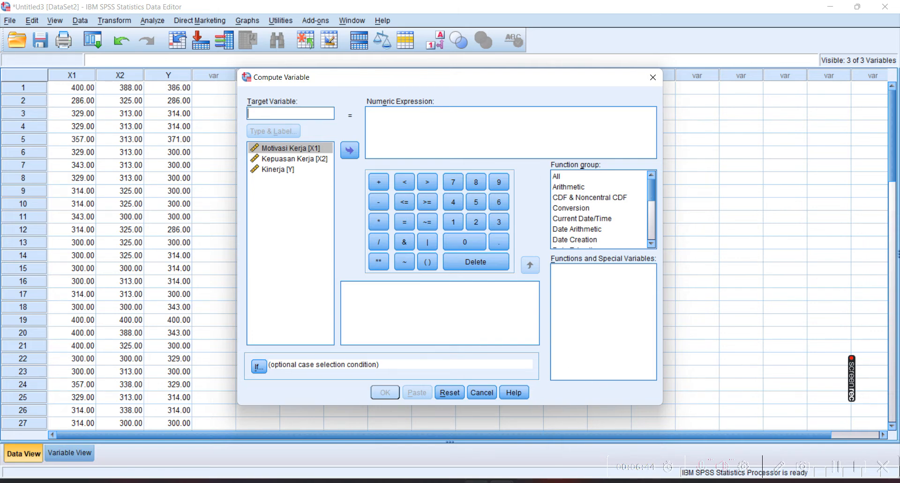
mouse_move(473, 479)
click(457, 449)
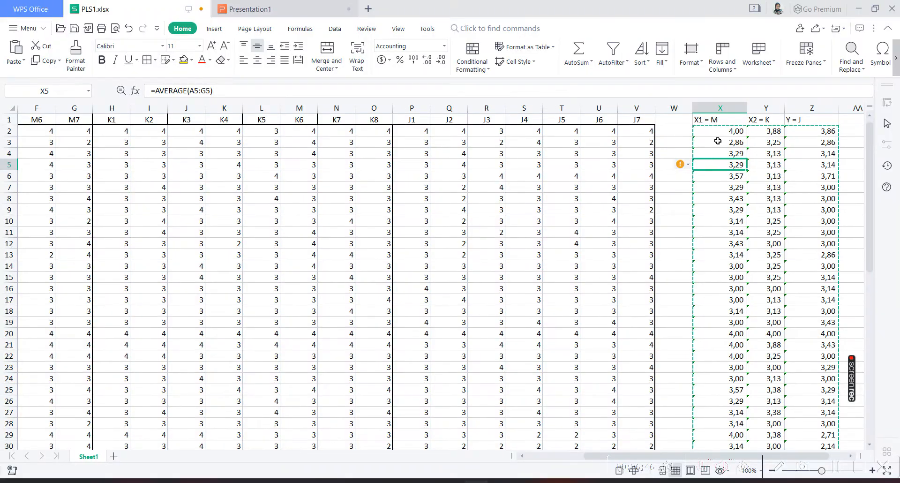
mouse_move(474, 480)
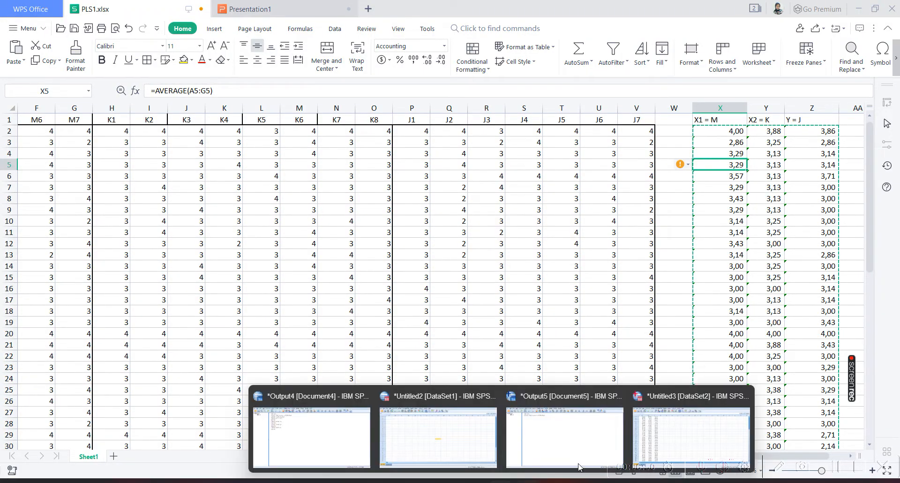
click(691, 436)
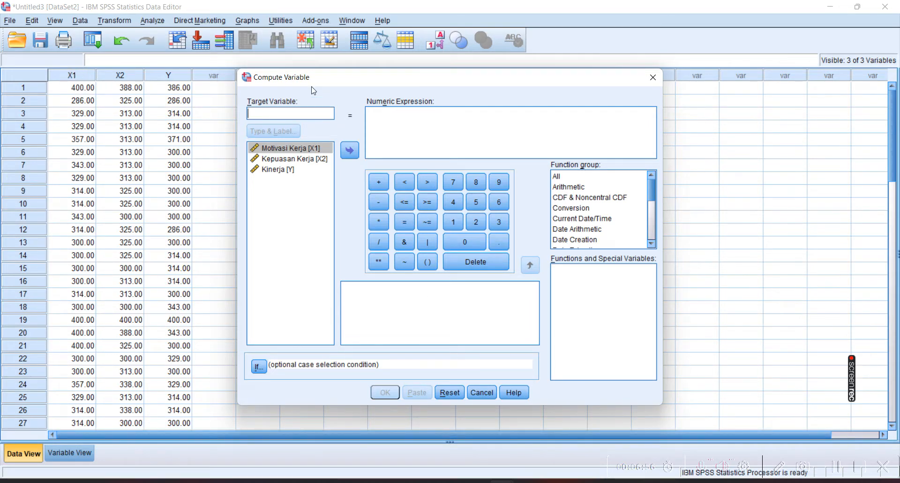
Step: Compute X1 as X1/100, overwriting the existing variable, and return to the Untitled3 data editor
text(X1)
click(441, 120)
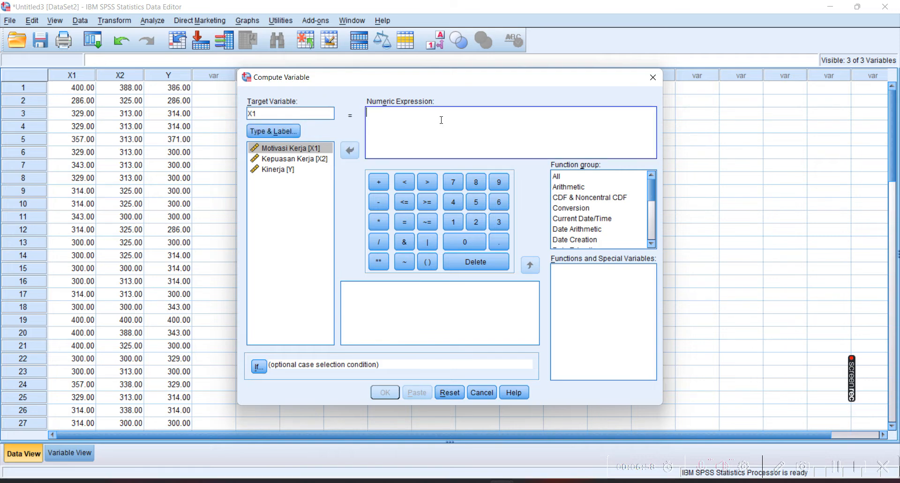
click(269, 149)
click(348, 150)
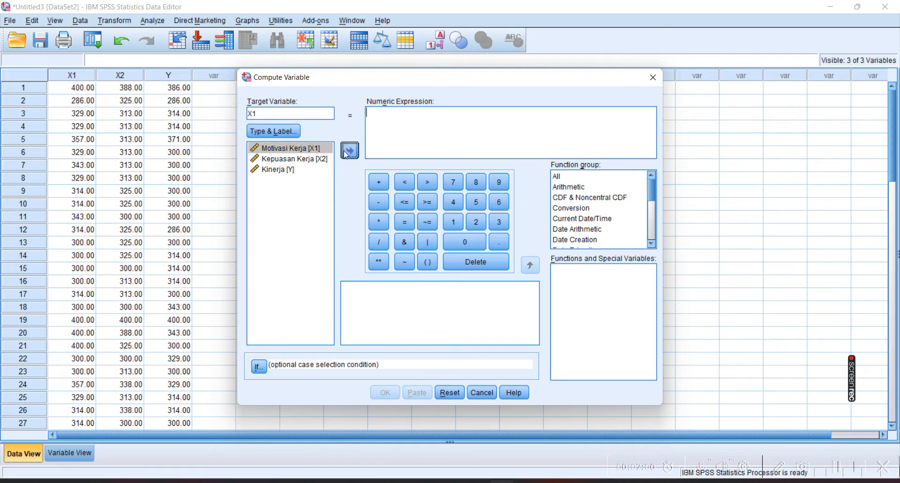
text(/100)
click(384, 392)
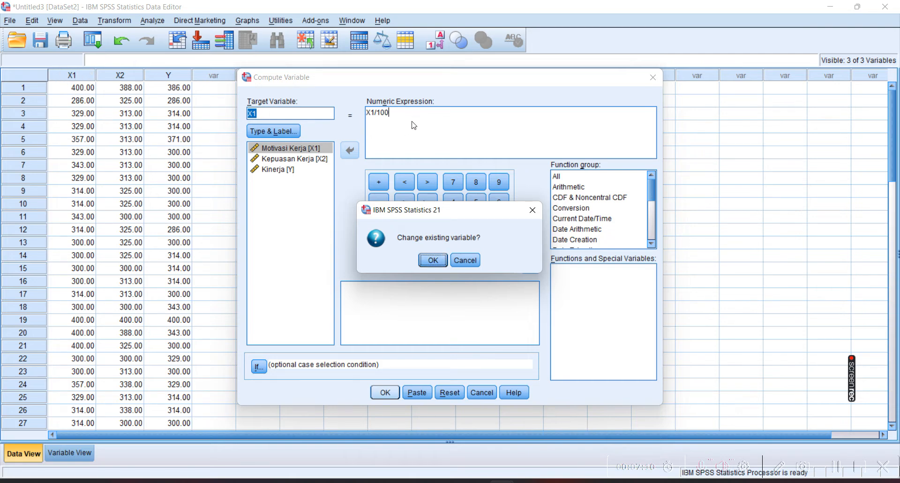
click(434, 261)
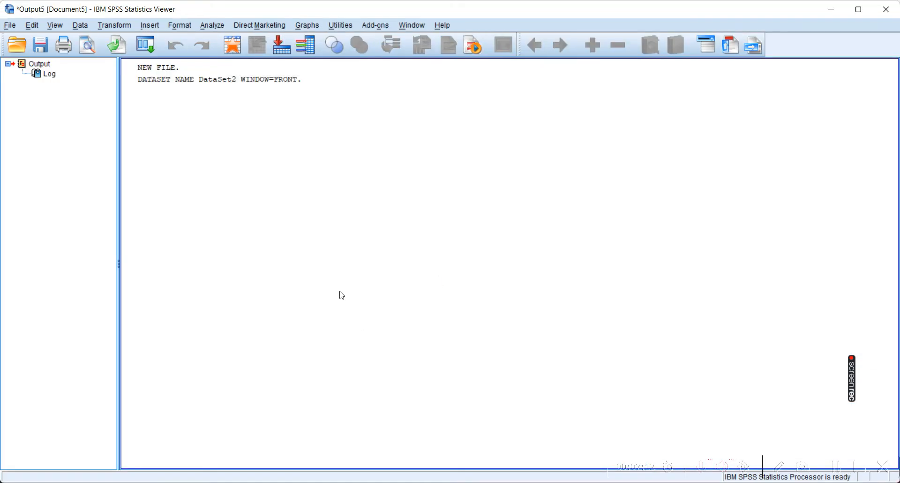
mouse_move(555, 478)
click(646, 453)
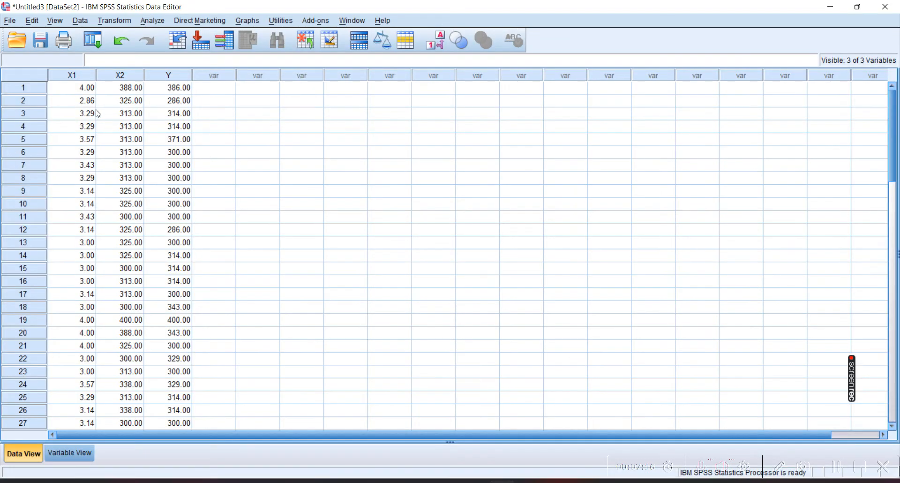
Step: Switch to PLS1.xlsx and compare its X1 averages in rows 3 and 4 with the rescaled SPSS values
mouse_move(476, 479)
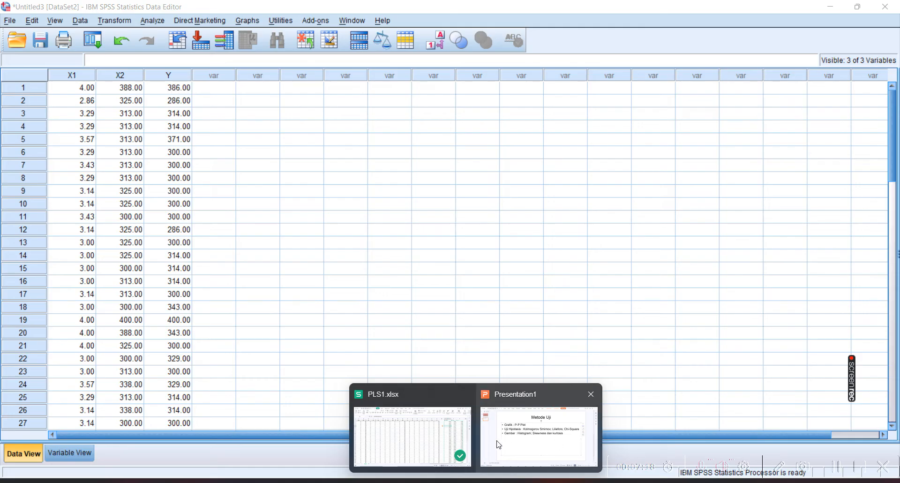
click(443, 449)
click(724, 142)
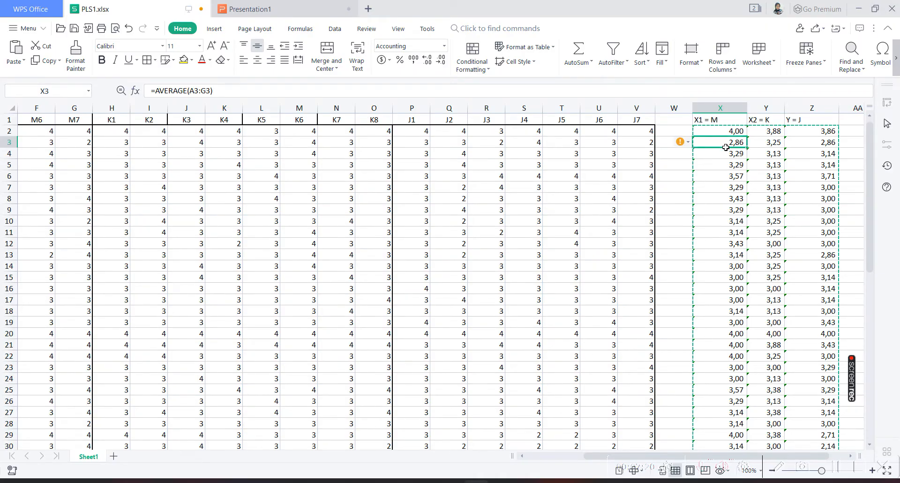
click(726, 156)
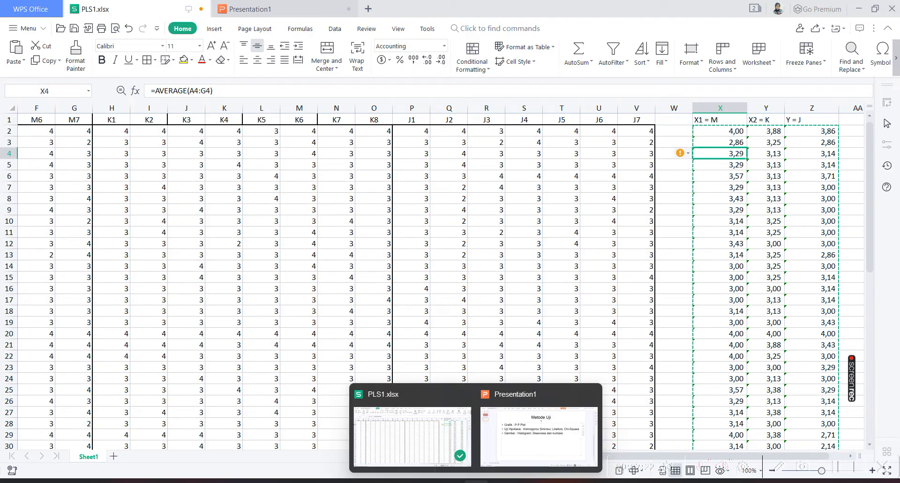
Step: Switch back to the Untitled3 data editor in SPSS and compute X2 as X2/100, overwriting the existing variable
mouse_move(501, 479)
click(669, 418)
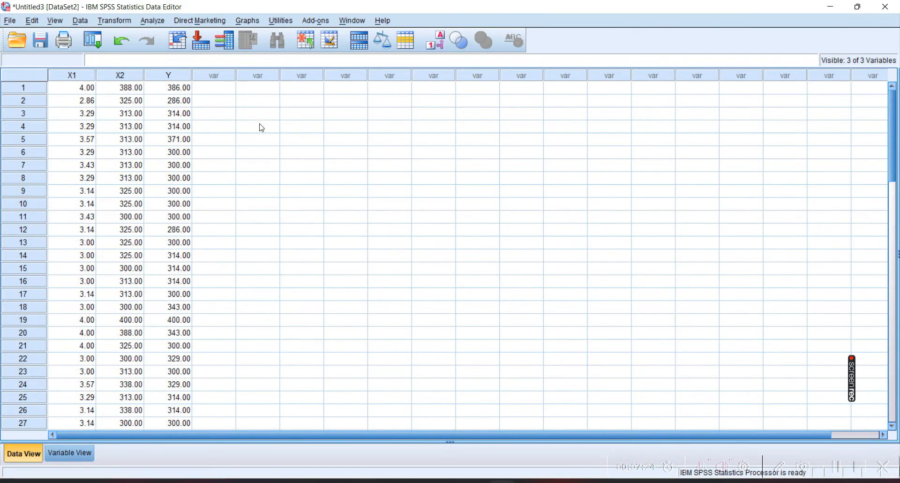
click(107, 21)
click(132, 35)
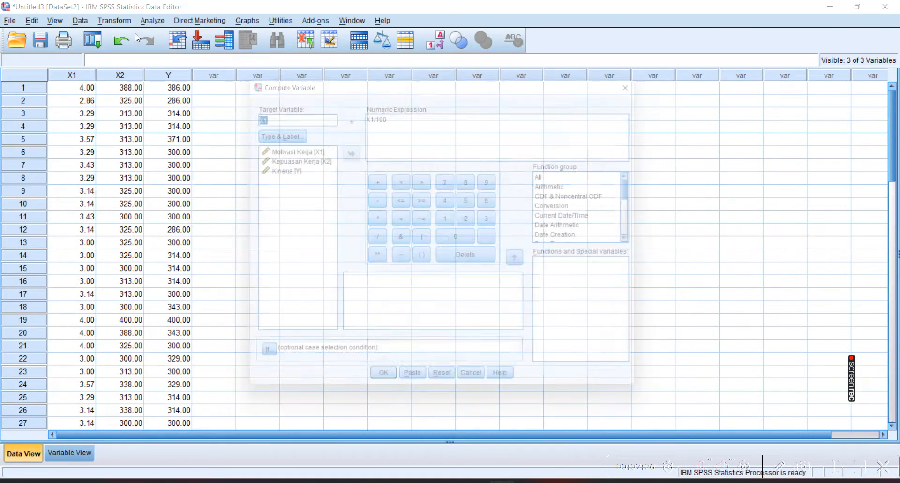
click(261, 114)
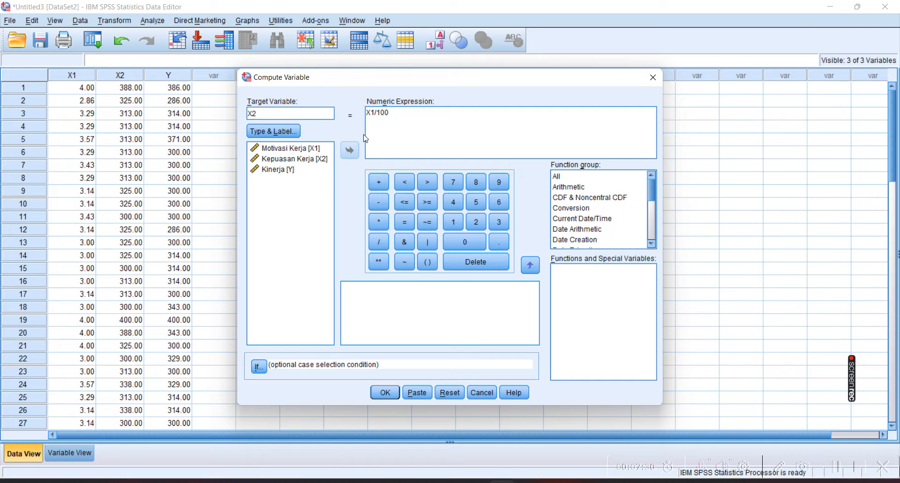
double_click(376, 113)
double_click(325, 162)
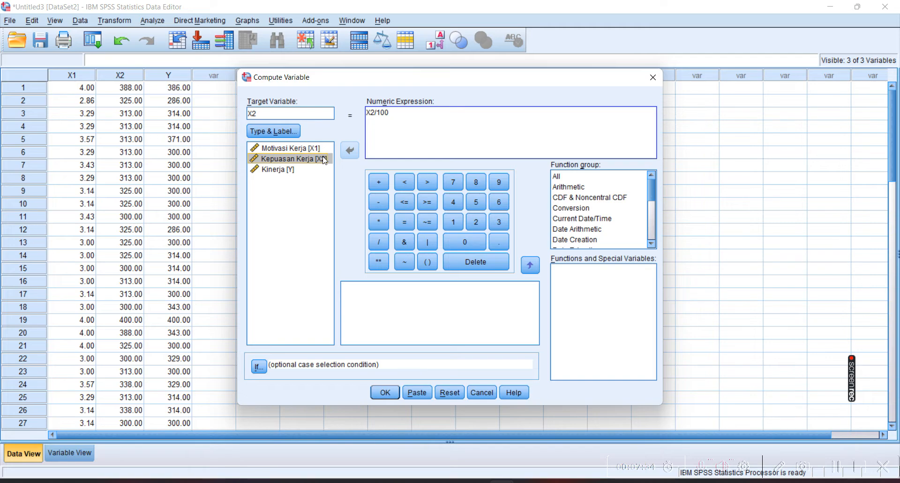
click(385, 393)
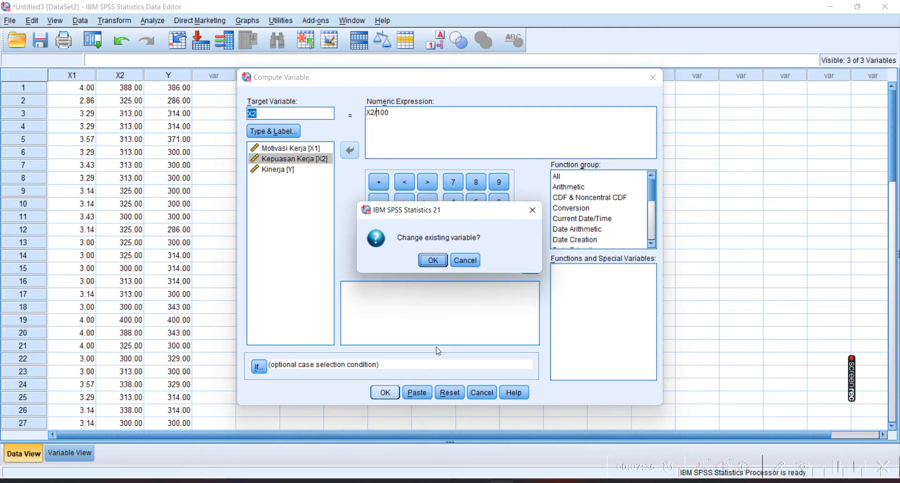
click(439, 263)
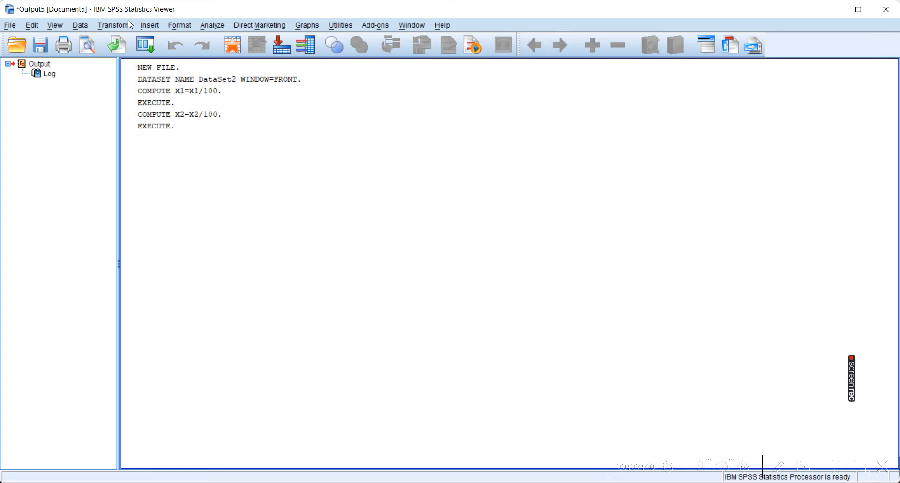
Step: Compute Y as Y/100, overwriting the existing variable, and return to the Untitled3 data editor
click(114, 25)
click(143, 36)
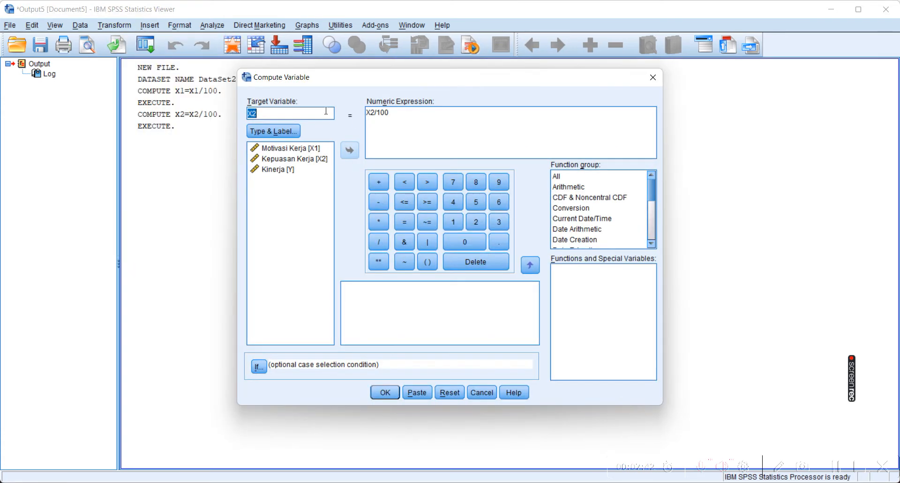
text(y)
double_click(371, 112)
double_click(276, 170)
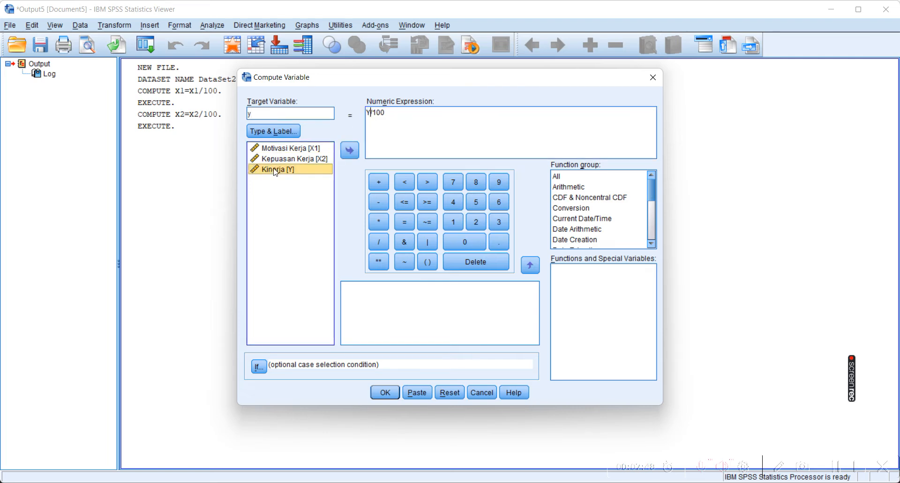
click(385, 392)
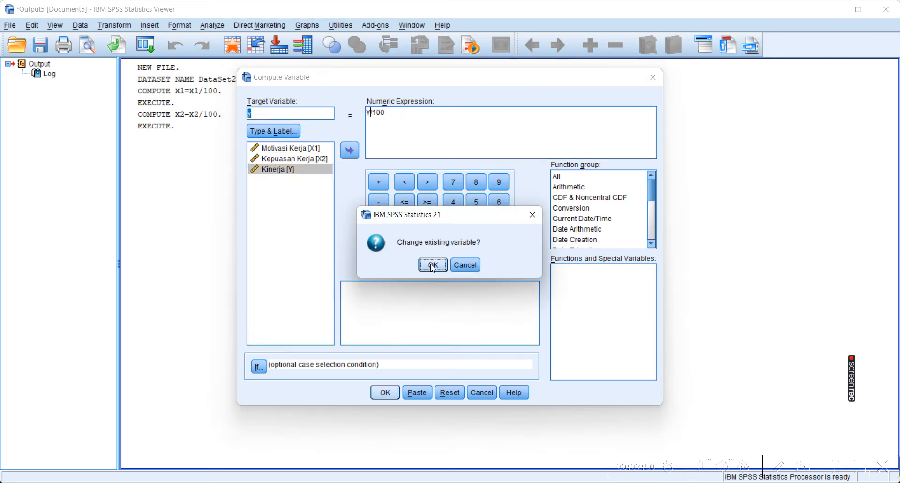
click(432, 265)
mouse_move(502, 481)
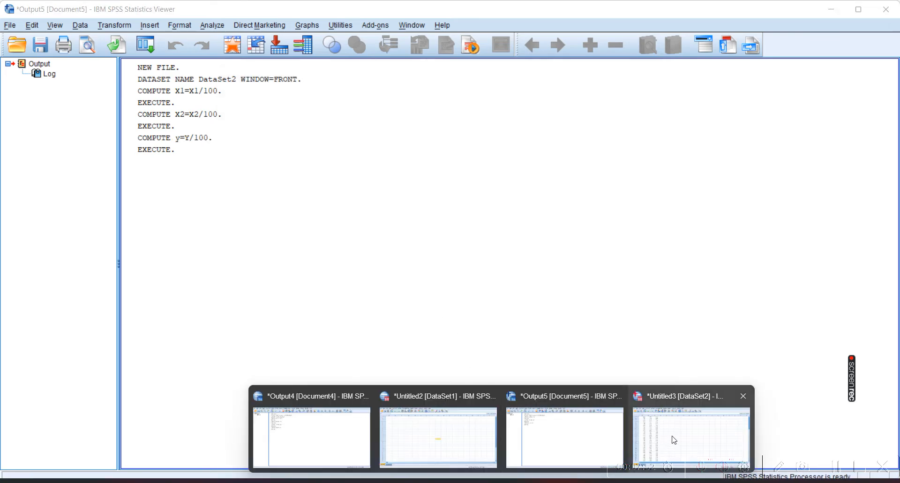
click(673, 439)
click(524, 323)
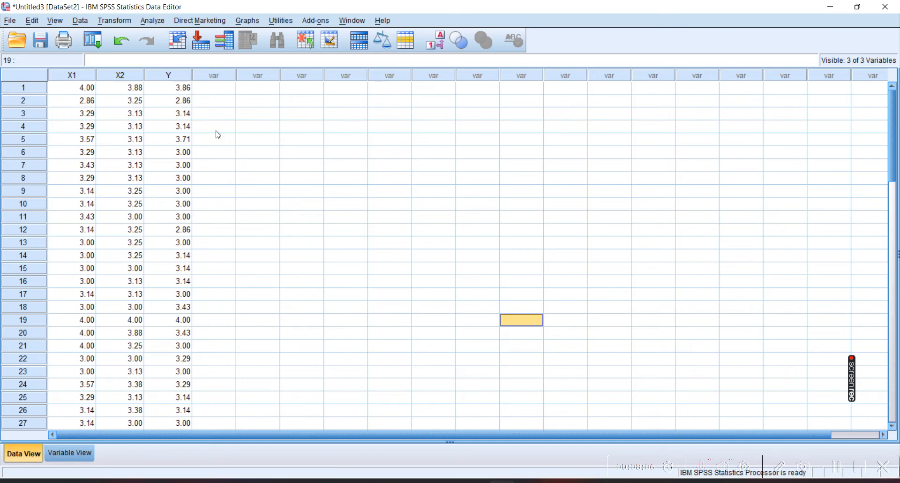
Step: Set up a linear regression with Kinerja [Y] as dependent and Motivasi Kerja [X1] and Kepuasan Kerja [X2] as independent variables
click(158, 24)
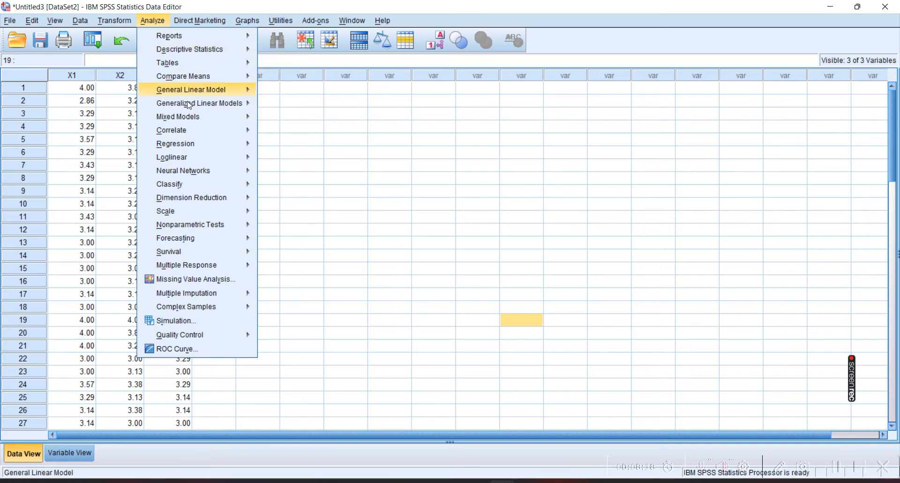
mouse_move(201, 147)
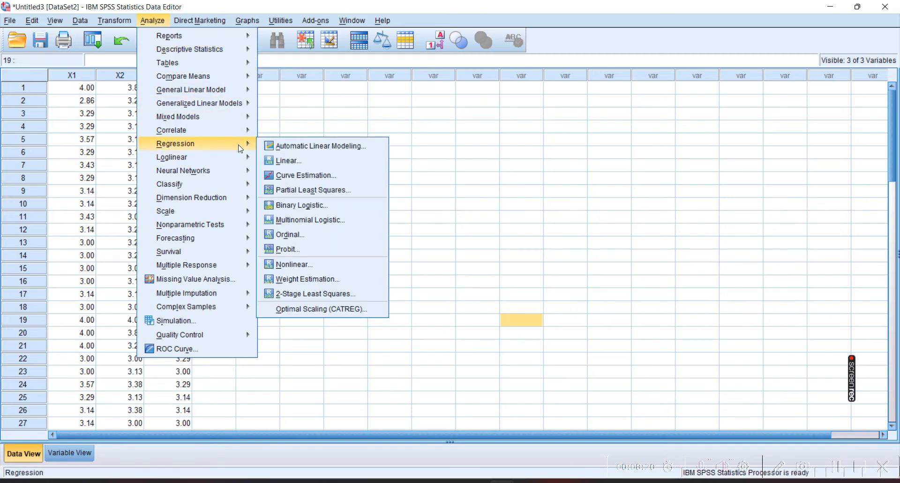
click(307, 162)
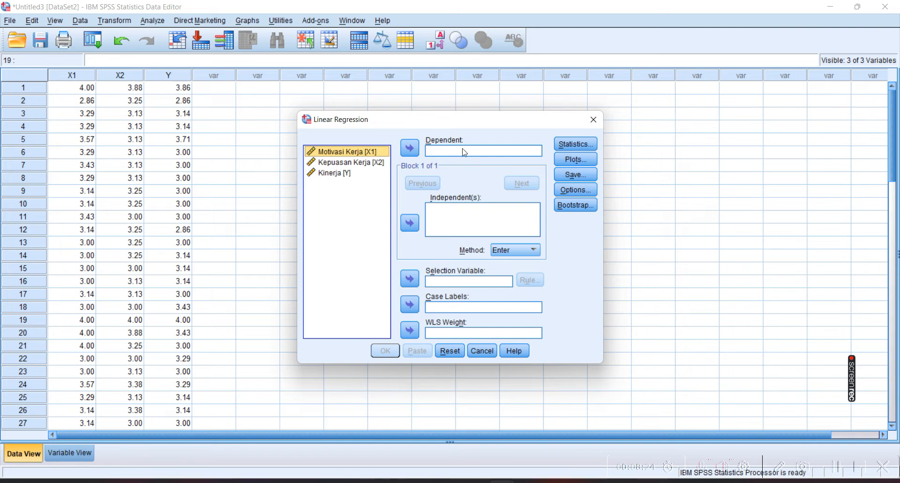
click(341, 173)
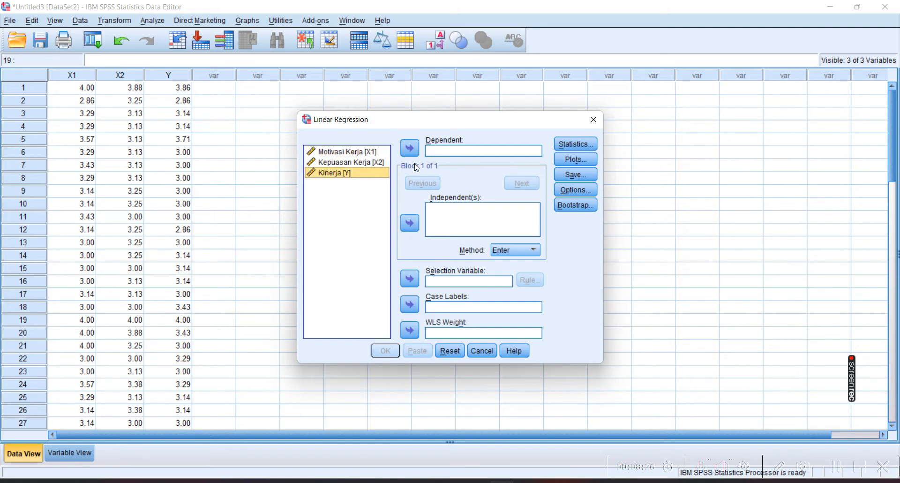
click(412, 154)
click(380, 162)
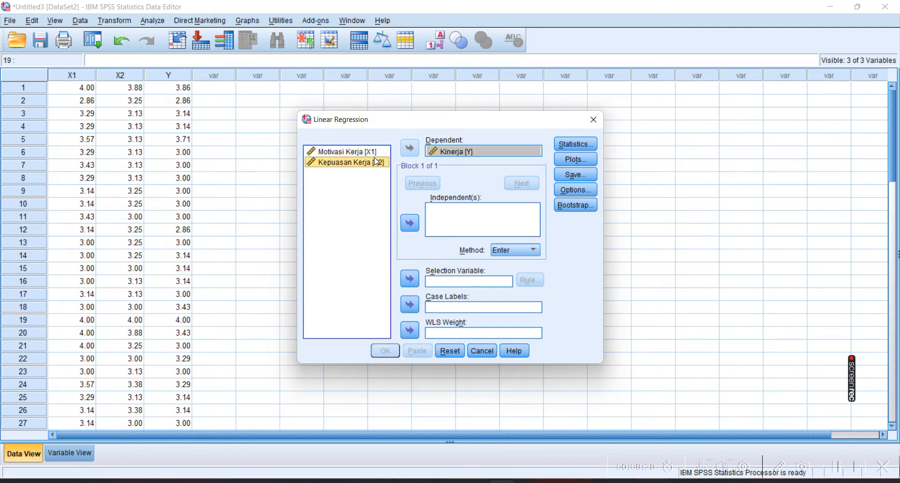
click(373, 153)
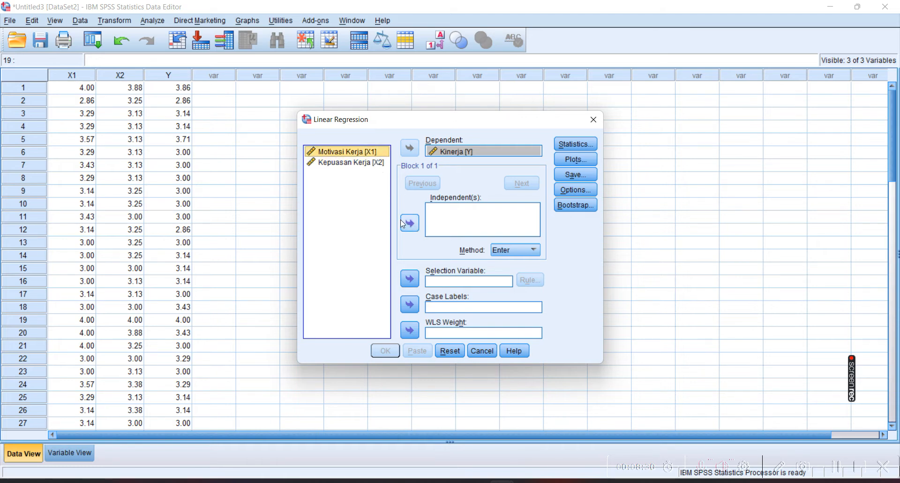
shift+click(338, 164)
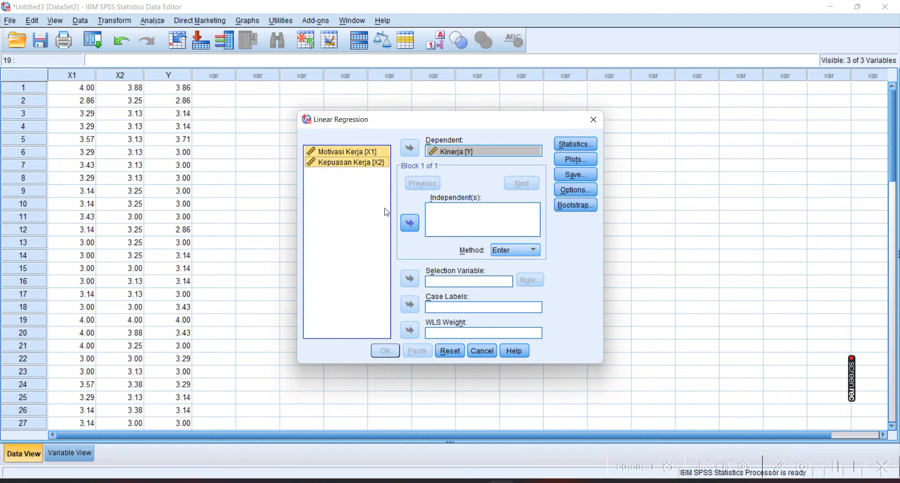
click(410, 223)
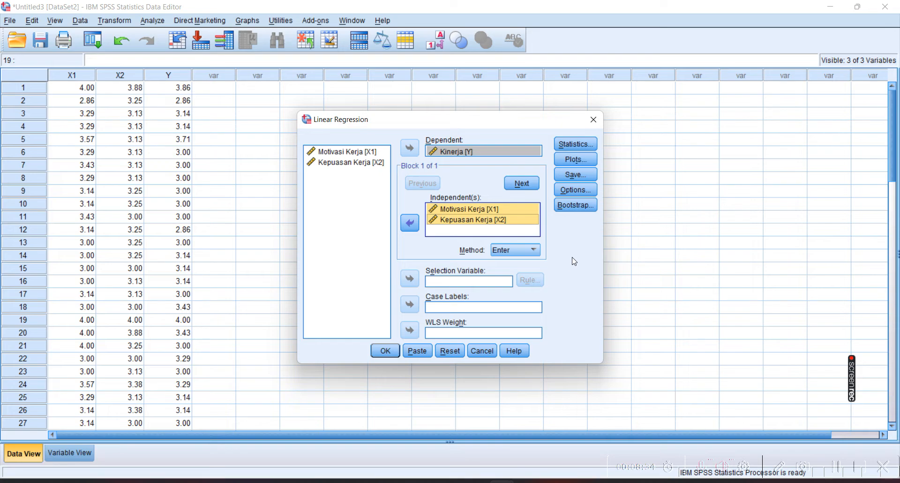
Step: Save the unstandardized residuals with the regression and keep the default Estimates and Model fit statistics
click(575, 174)
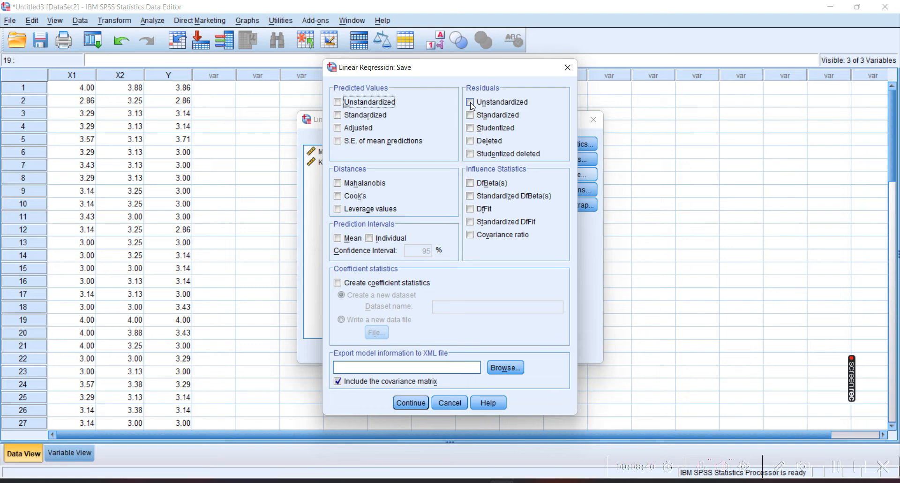
click(471, 103)
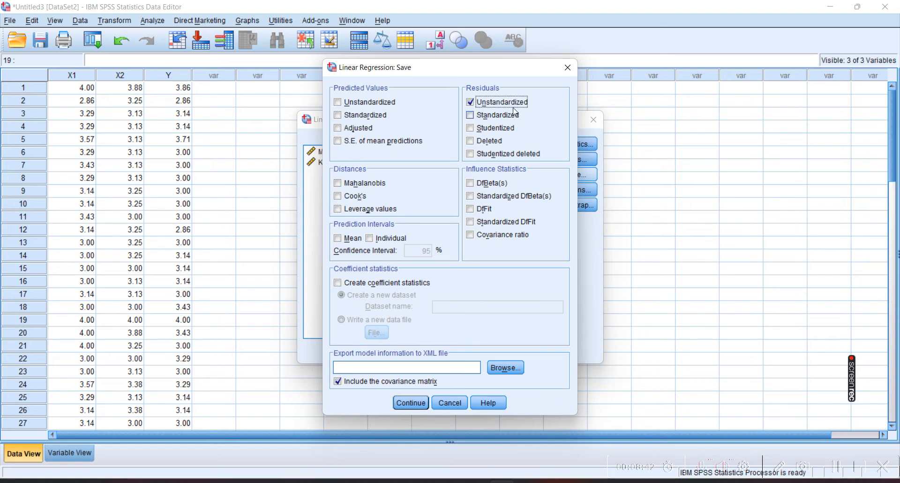
click(410, 403)
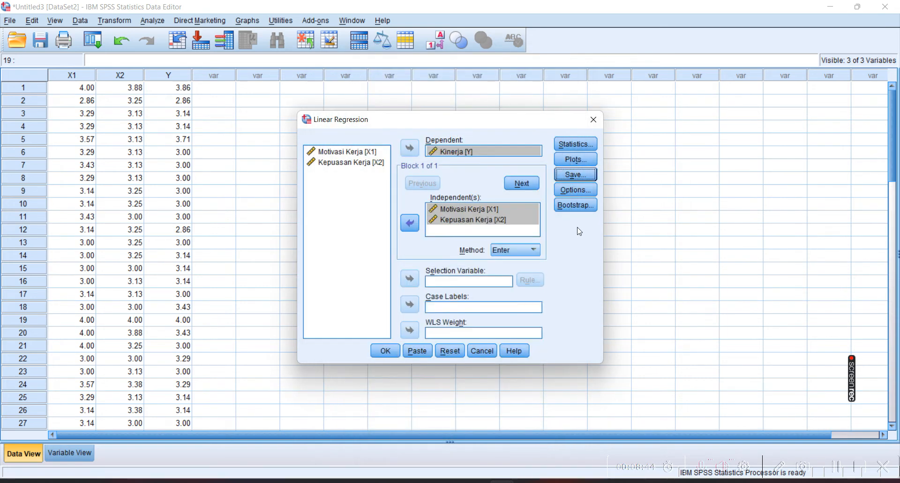
click(573, 143)
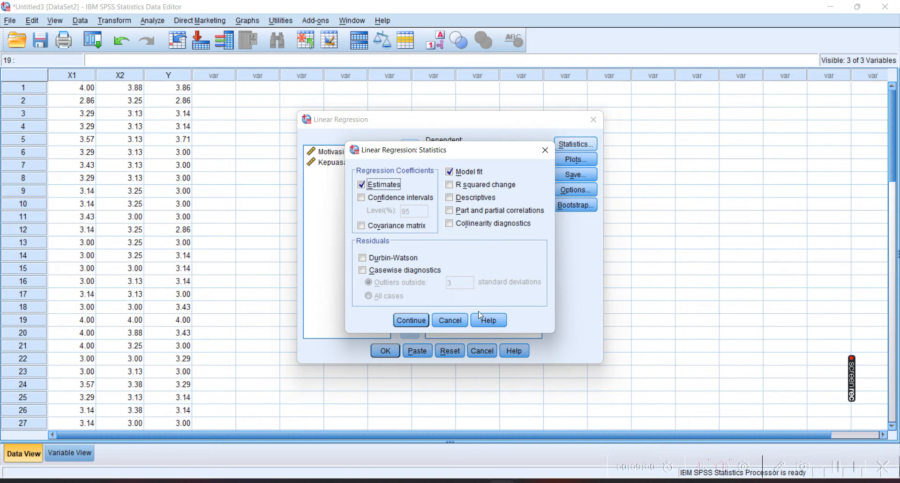
click(415, 324)
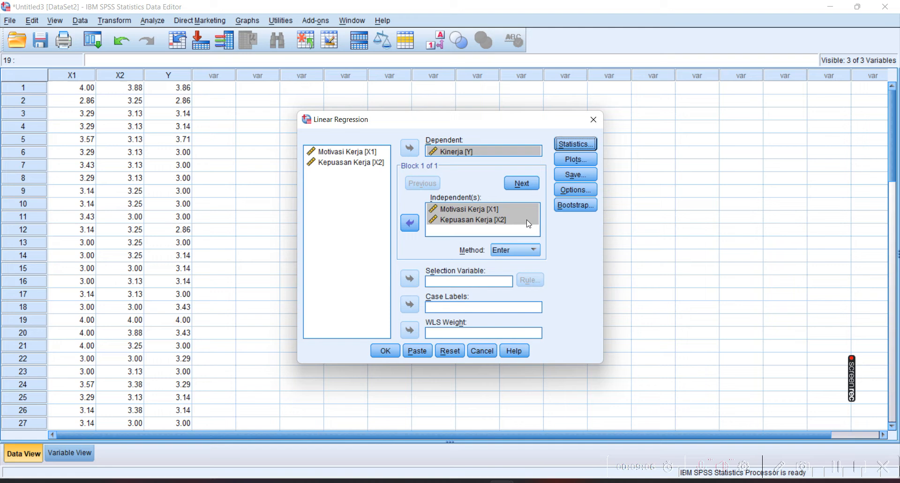
Step: Add the histogram and normal probability plot of standardized residuals, and run the regression
click(575, 159)
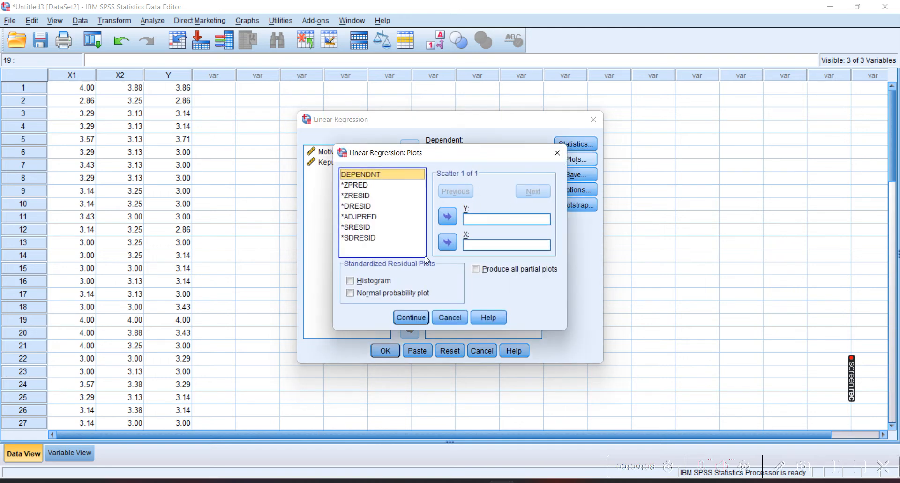
click(382, 285)
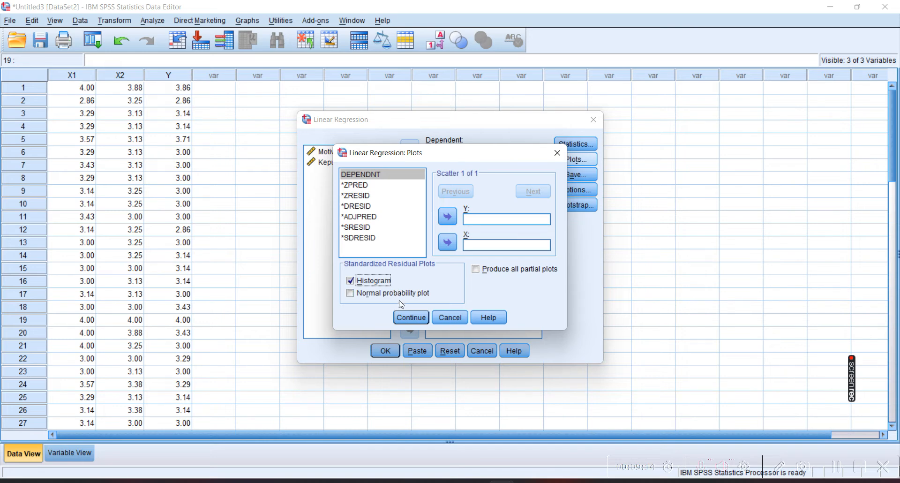
click(378, 295)
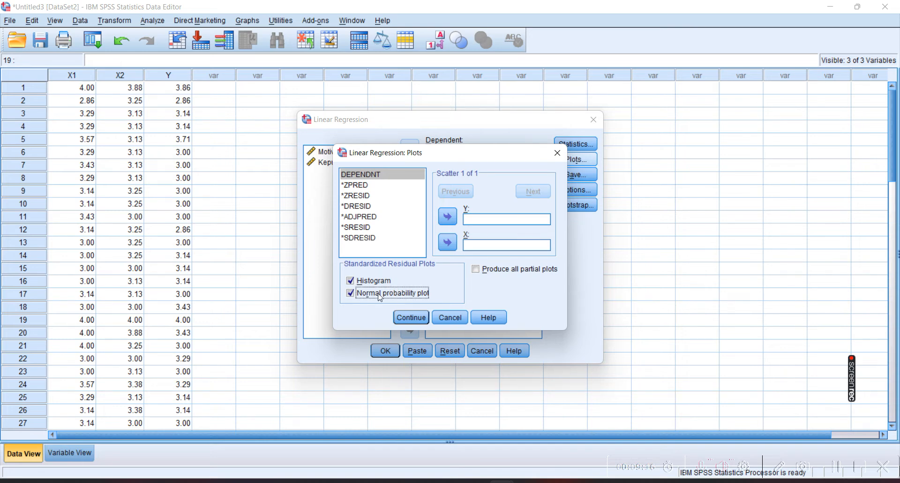
click(408, 318)
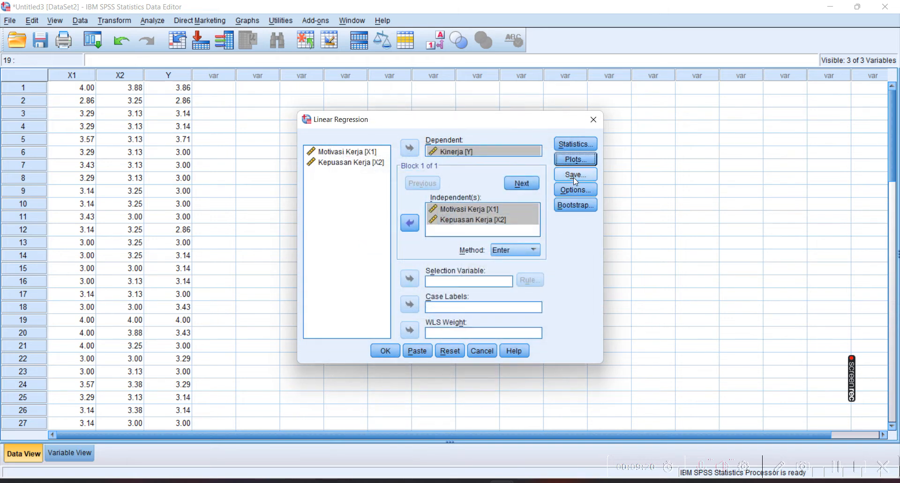
click(386, 351)
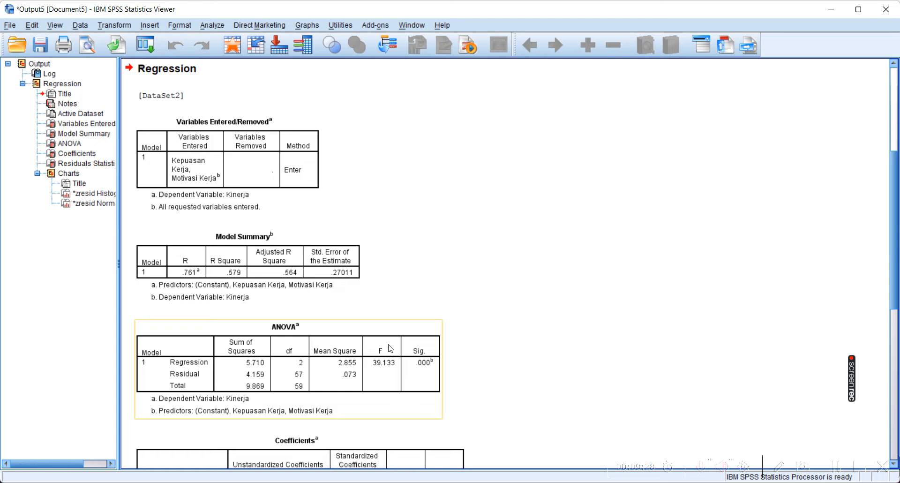
Step: Examine the regression output tables and the histogram of standardized residuals with its normal curve
scroll(389, 344, down, 2)
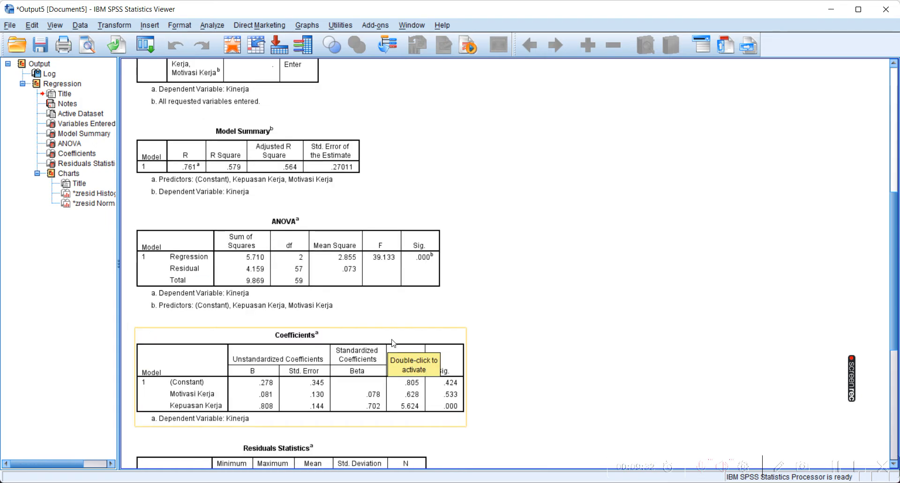
scroll(392, 342, down, 2)
scroll(447, 403, down, 2)
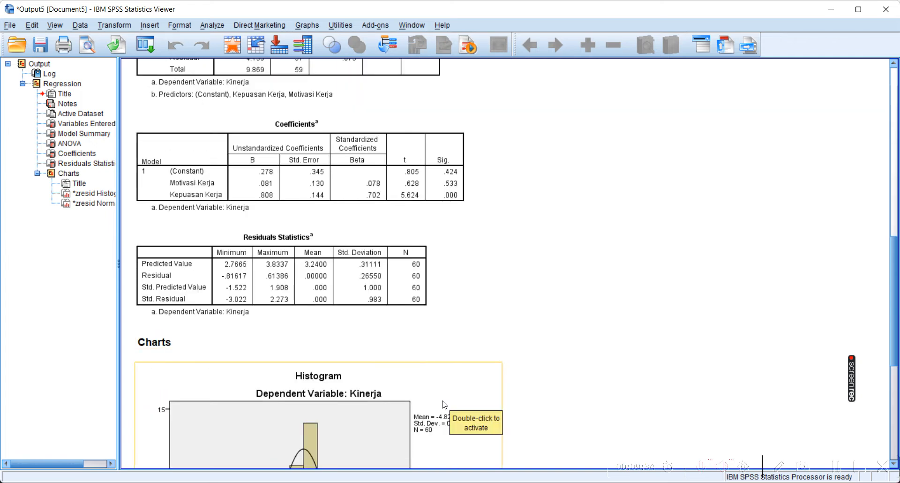
scroll(445, 406, down, 5)
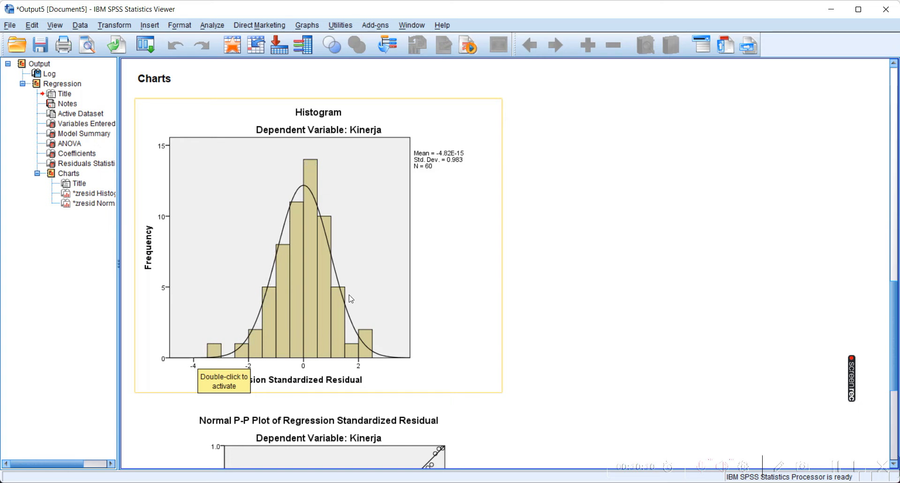
click(671, 320)
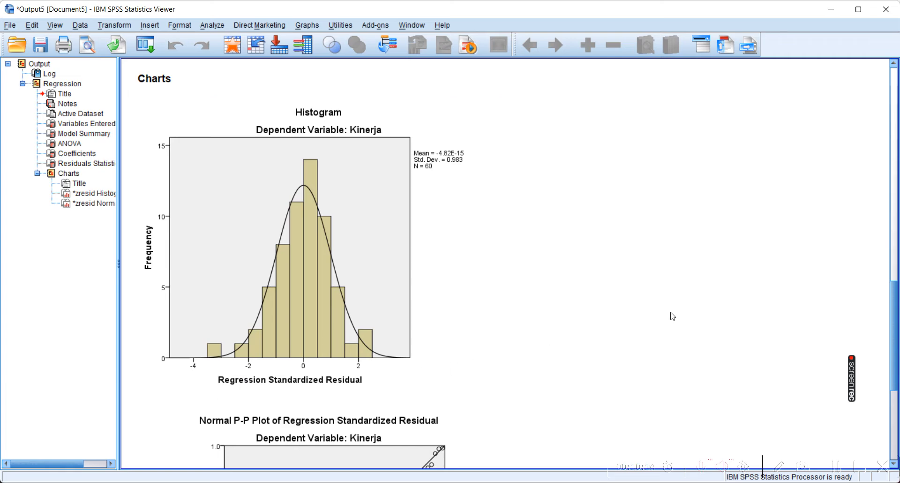
click(388, 226)
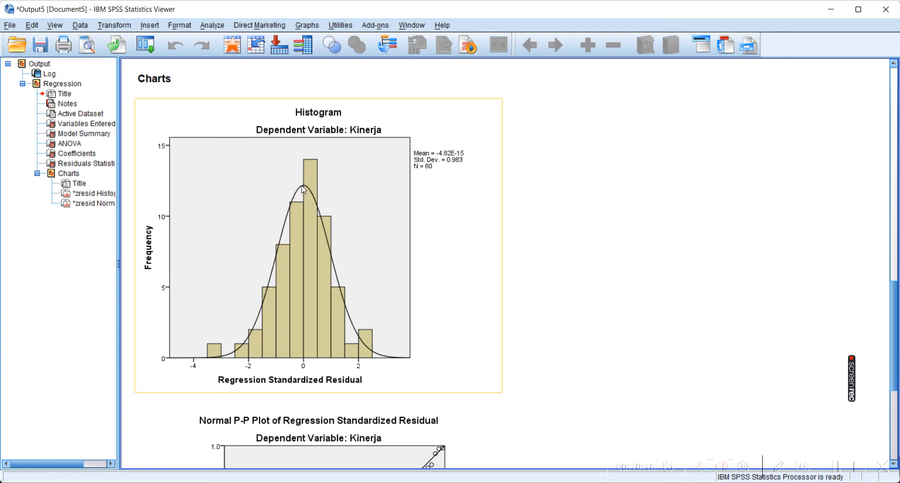
click(581, 290)
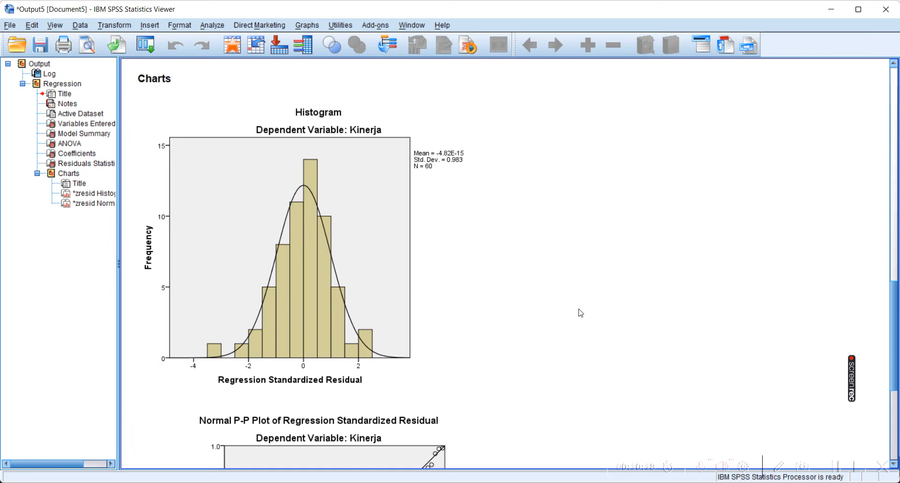
Step: Examine the normal P-P plot of the standardized residuals, and review the regression output tables
scroll(581, 313, down, 3)
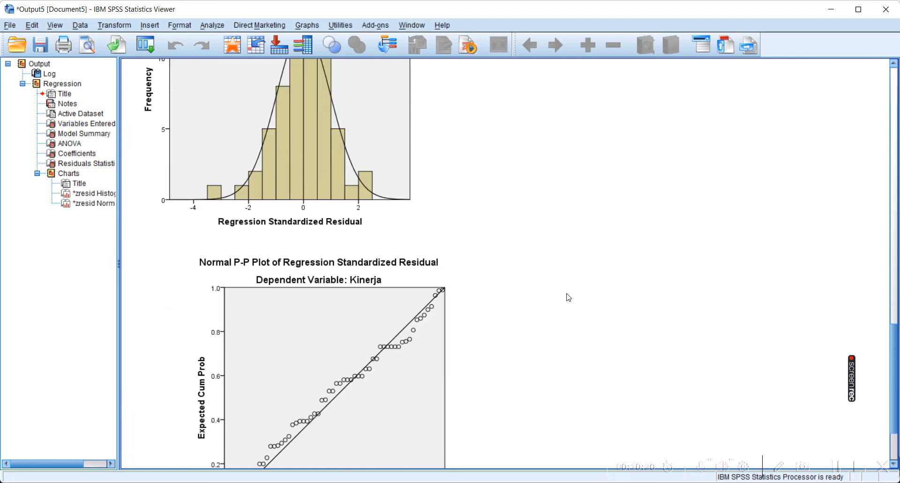
click(405, 313)
scroll(395, 320, down, 2)
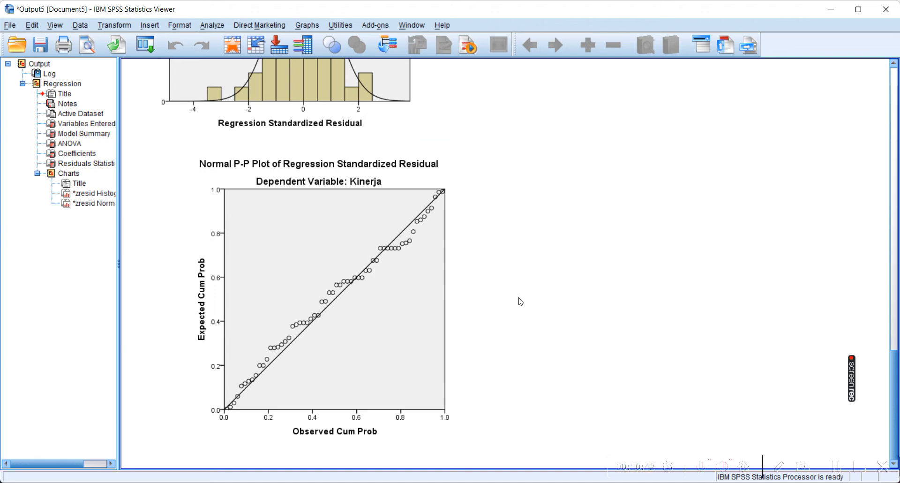
scroll(519, 301, up, 3)
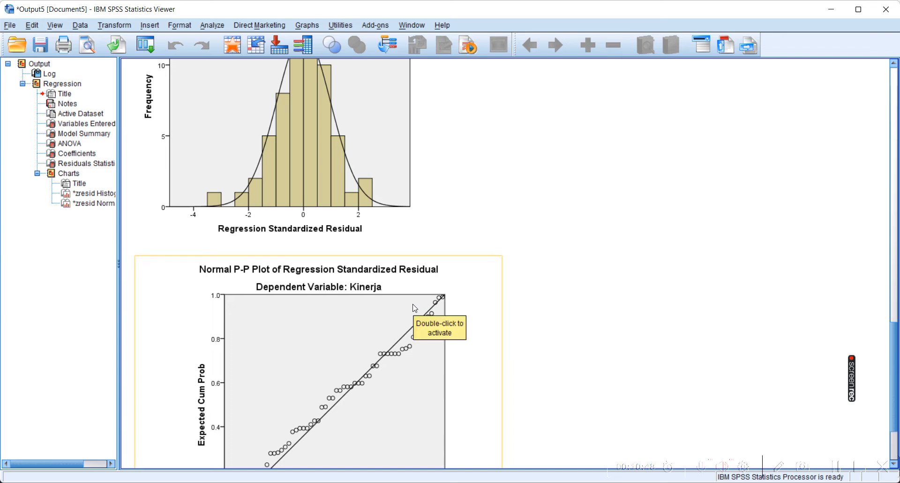
scroll(503, 283, down, 3)
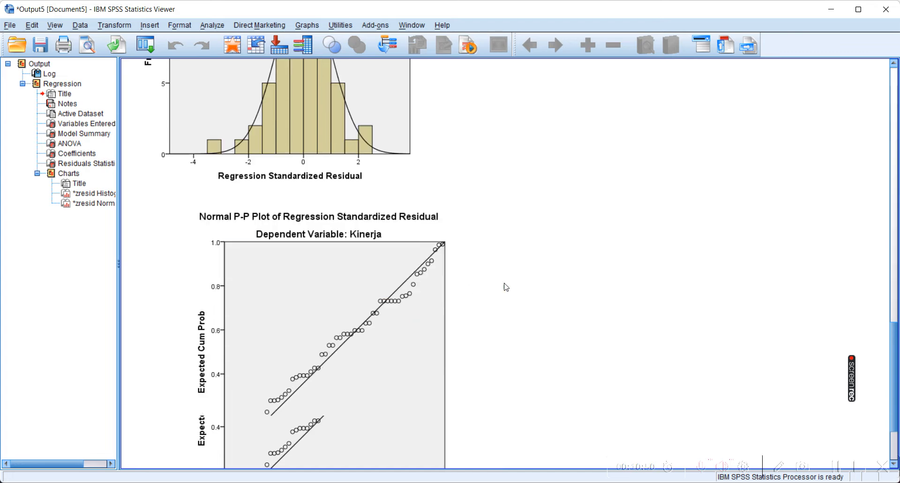
scroll(688, 320, up, 12)
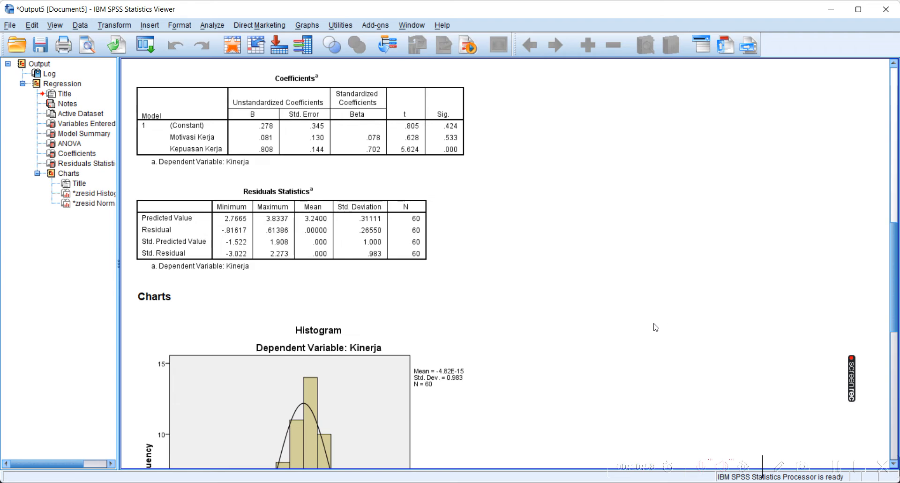
scroll(655, 327, up, 4)
scroll(655, 327, up, 5)
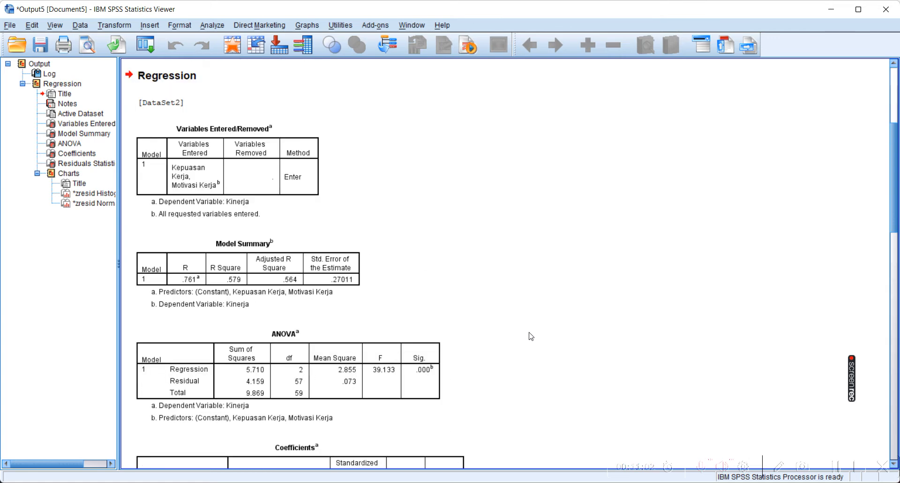
Step: Switch to the Untitled3 [DataSet2] data window and inspect the saved residuals in the RES_1 column
mouse_move(528, 480)
mouse_move(628, 481)
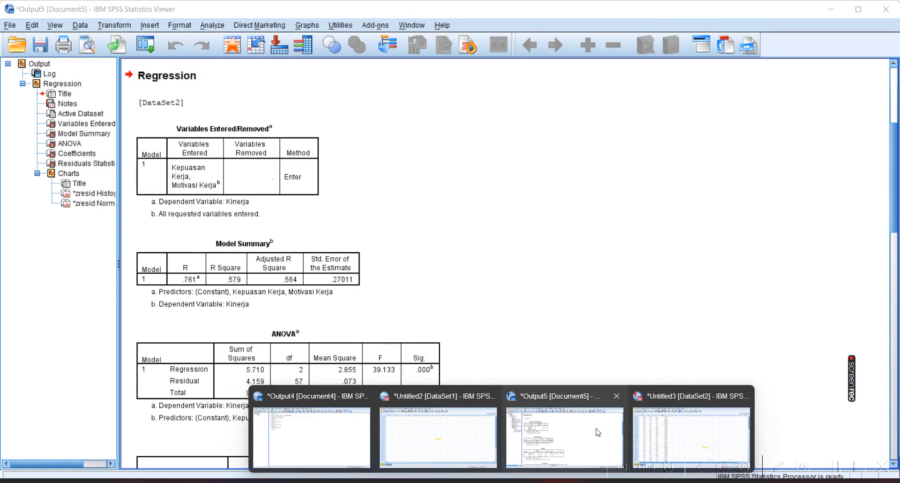
click(692, 429)
click(407, 268)
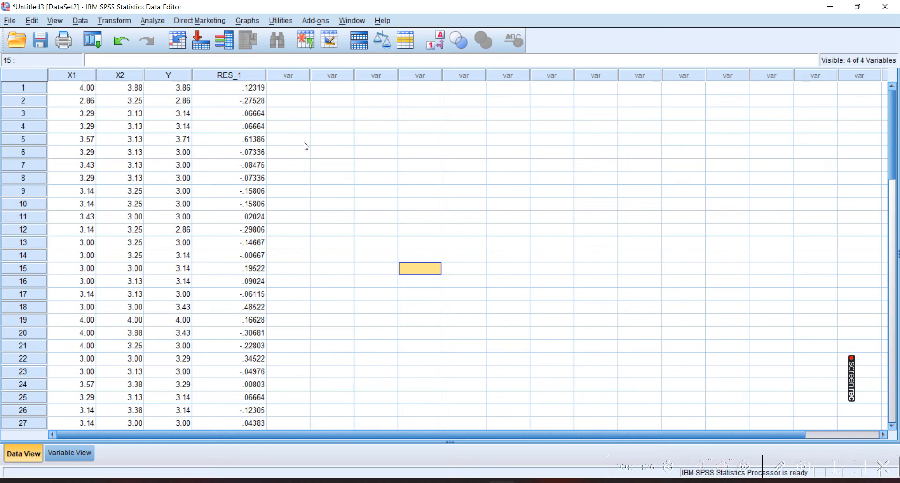
Step: Run the legacy one-sample Kolmogorov-Smirnov test on the unstandardized residual against the Normal distribution and check its results table
click(161, 25)
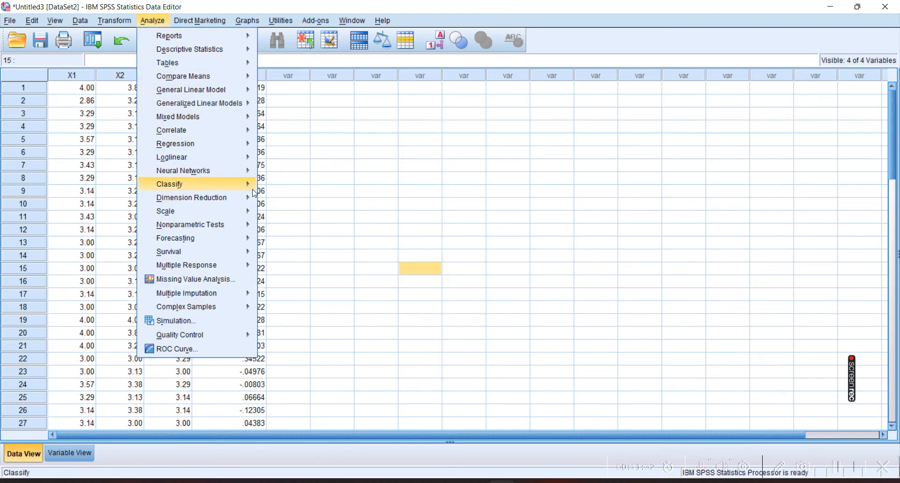
mouse_move(240, 228)
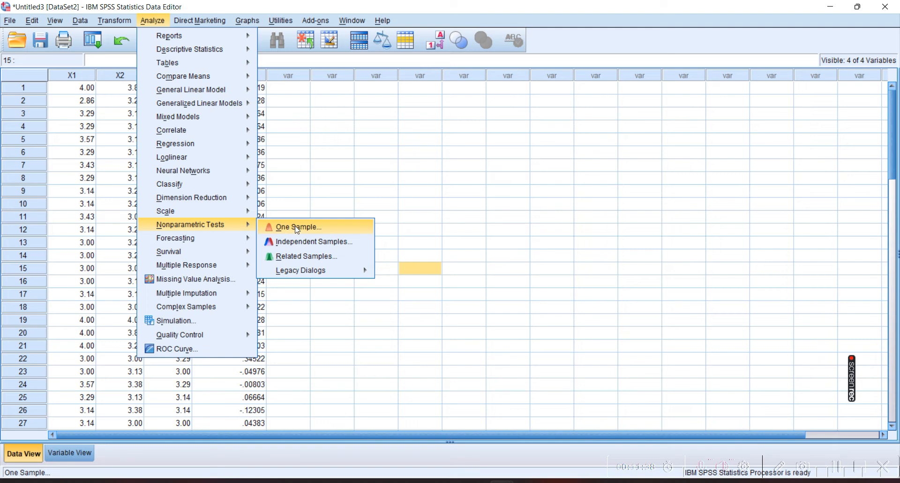
mouse_move(348, 275)
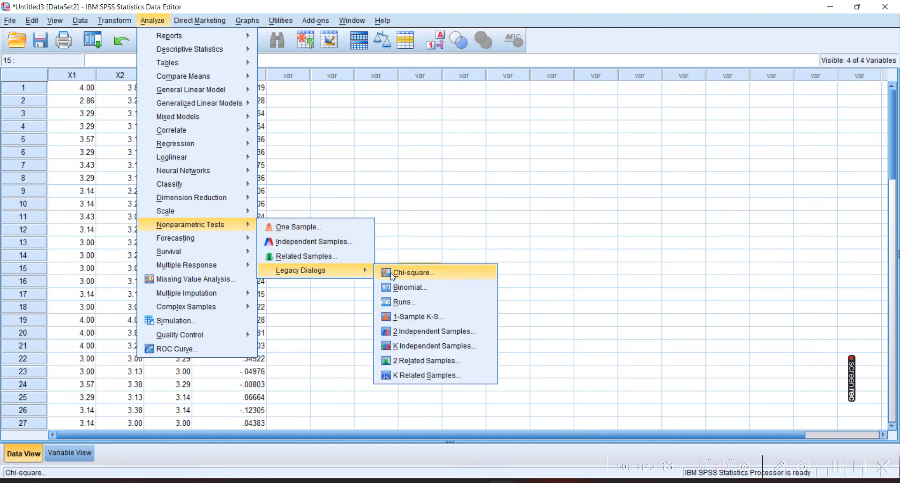
click(441, 319)
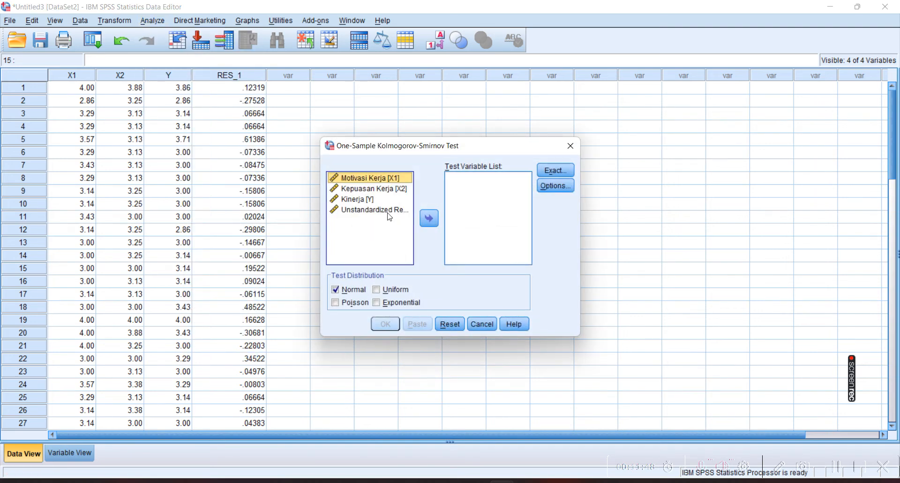
click(389, 211)
click(428, 218)
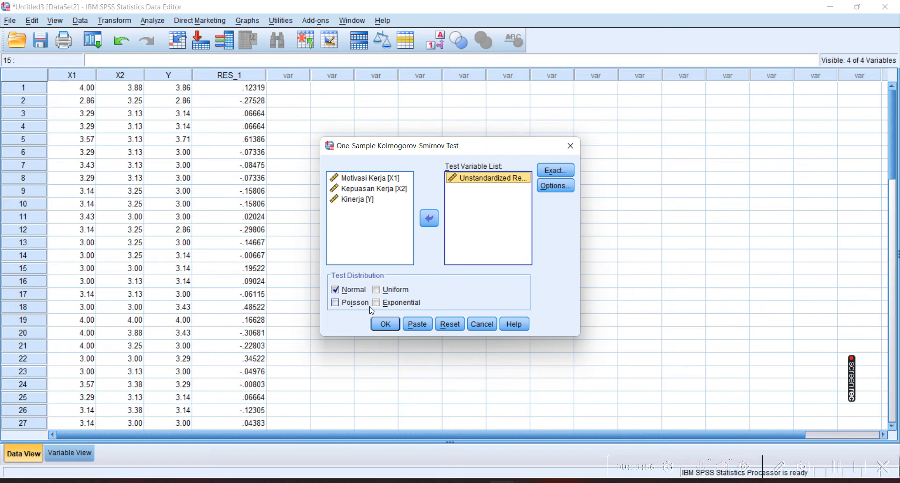
click(385, 323)
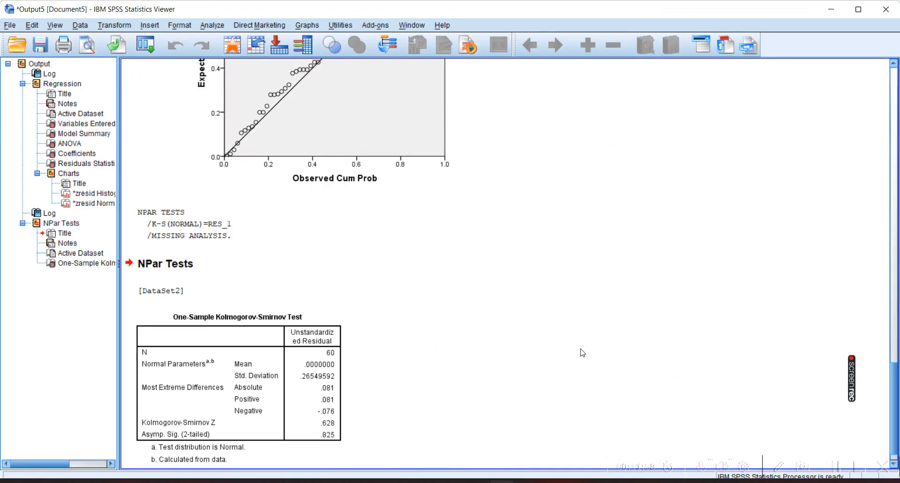
scroll(582, 352, down, 1)
click(228, 427)
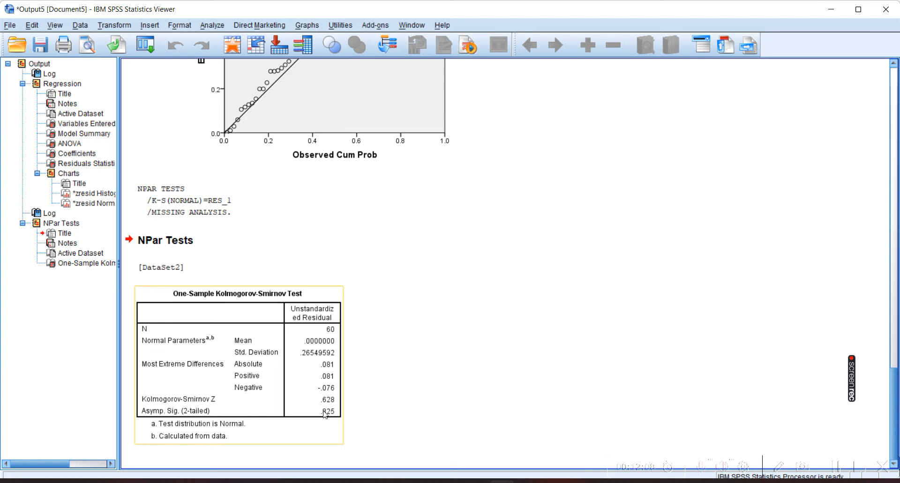
click(347, 391)
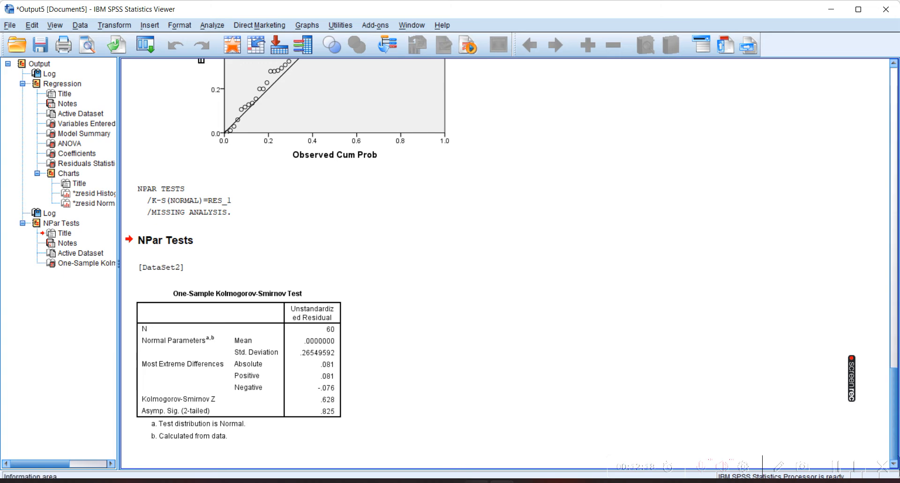
Step: Switch to Presentation1 in WPS Office and add "Ho : Diduga bahwa residual berdistribusi normal" and "Ha : Tidak" below the Metode Uji list
mouse_move(475, 481)
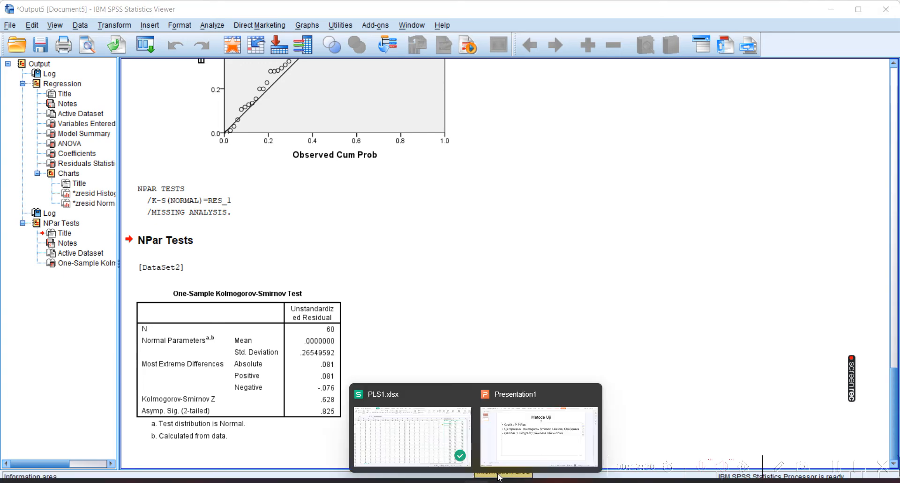
click(514, 440)
click(315, 280)
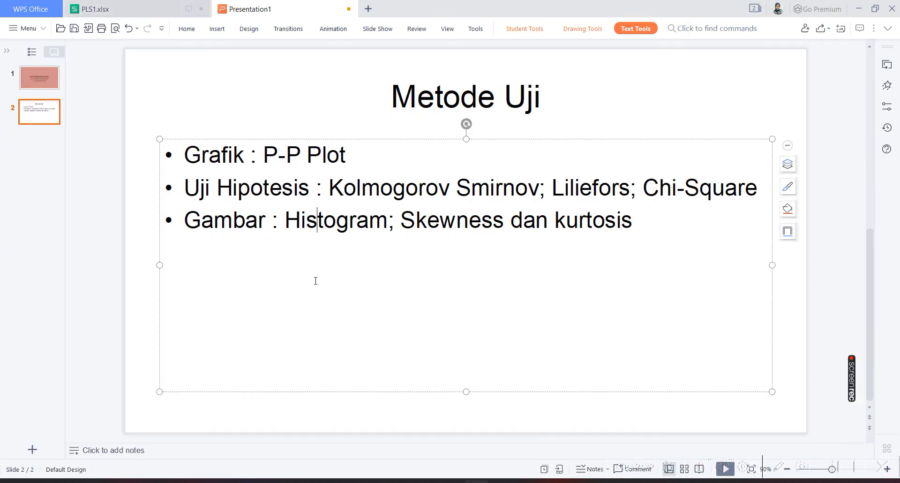
key(Return)
key(Return)
text(Ho : Diduga bahwa residuak)
key(BackSpace)
text(l berdistribusi normal)
key(Return)
text(Ha : Tidak)
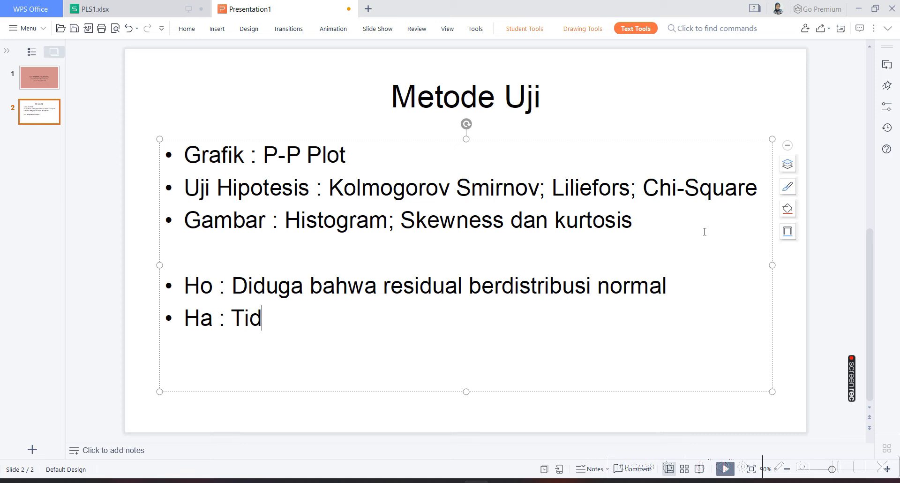
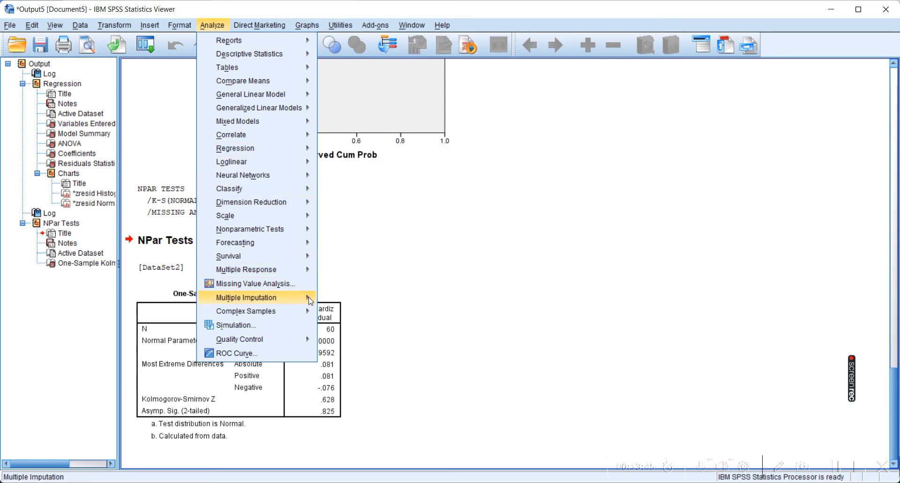
Step: Run the one-sample nonparametric tests in SPSS with the objective of automatically comparing observed data to hypothesized
mouse_move(298, 235)
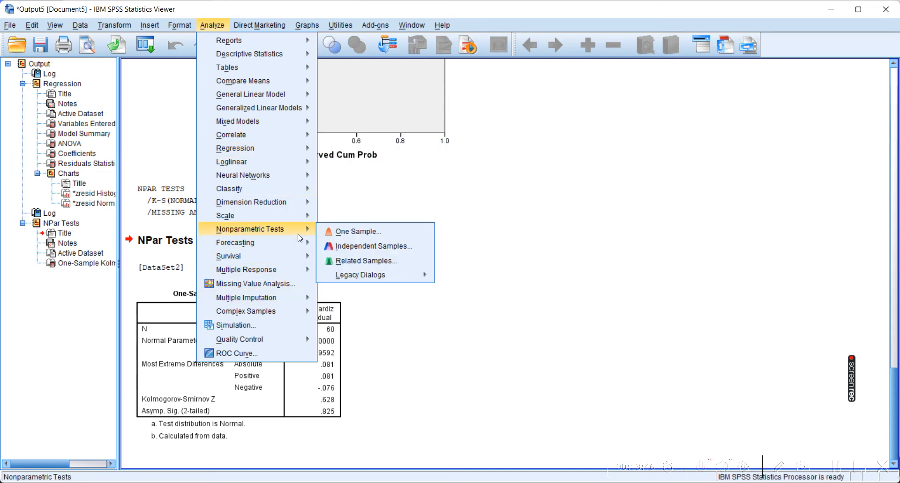
click(337, 231)
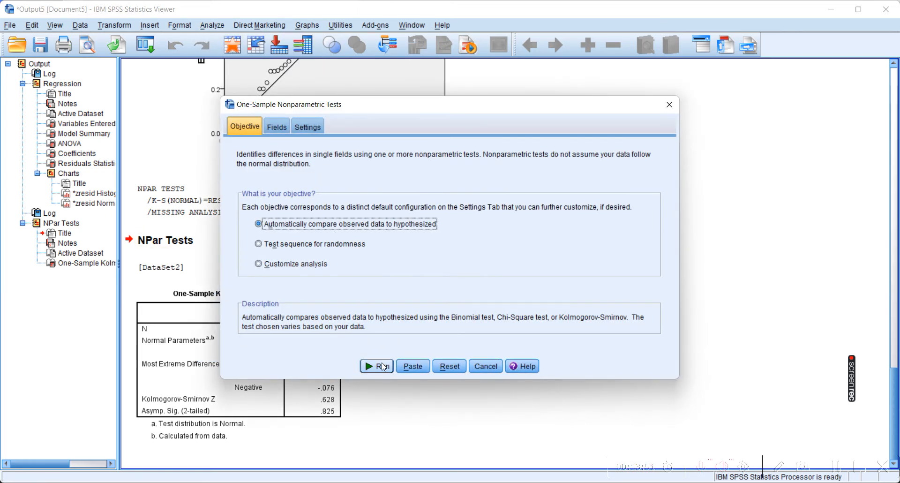
click(382, 365)
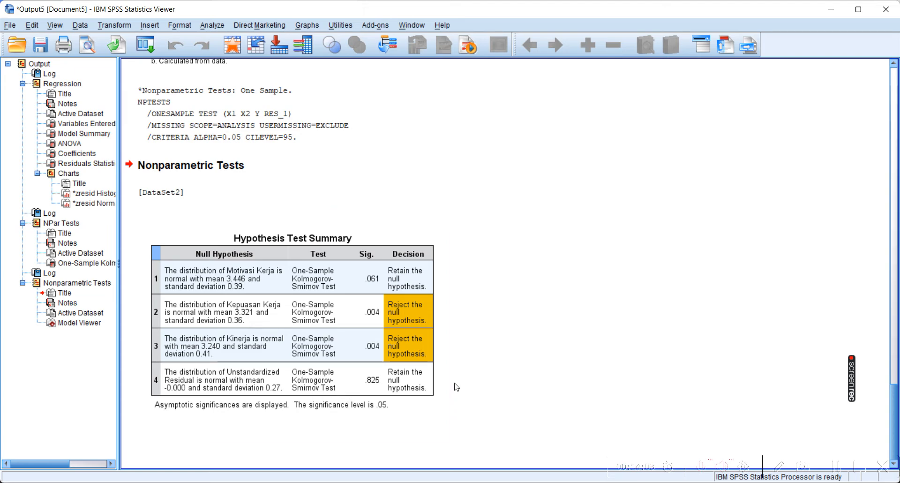
Step: Compare the One-Sample Kolmogorov-Smirnov Test table with the residual row of the Hypothesis Test Summary
scroll(424, 384, up, 3)
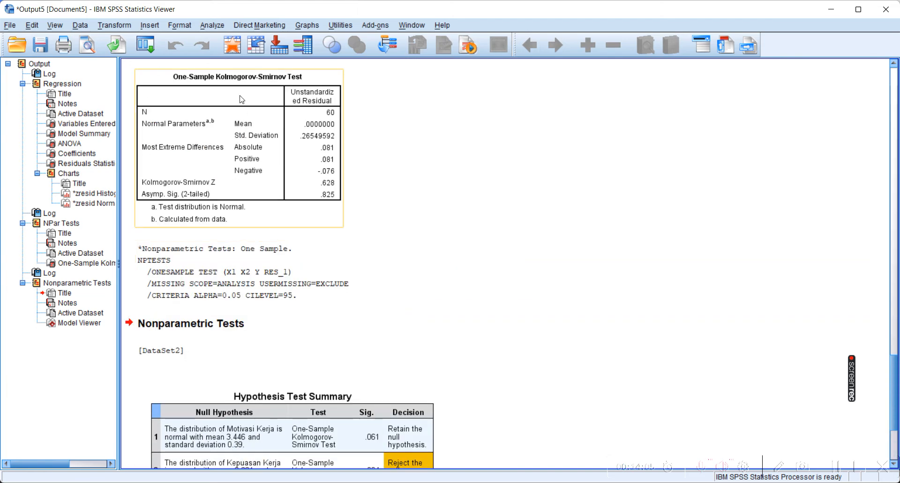
click(212, 25)
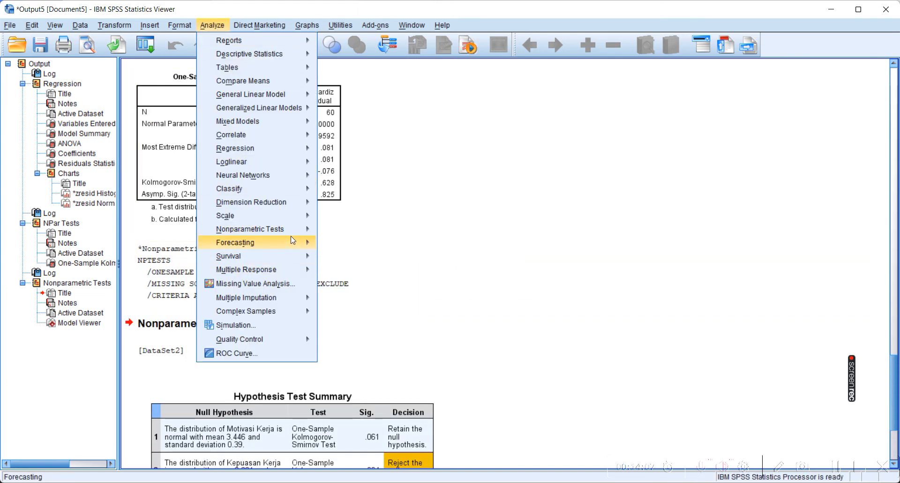
mouse_move(299, 230)
mouse_move(387, 276)
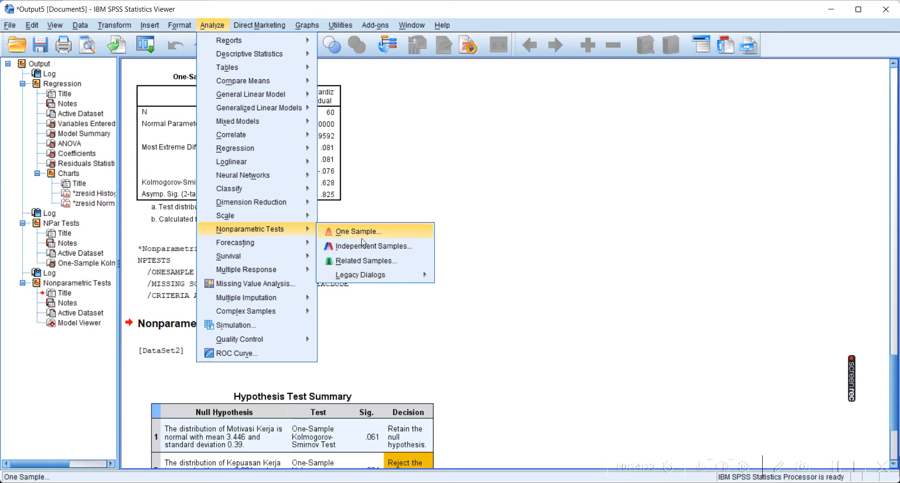
click(544, 243)
scroll(387, 353, down, 3)
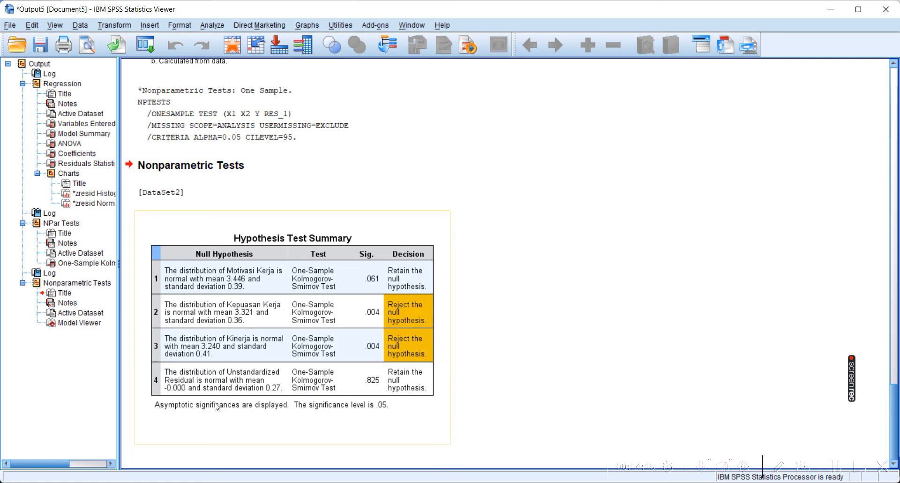
scroll(375, 390, up, 3)
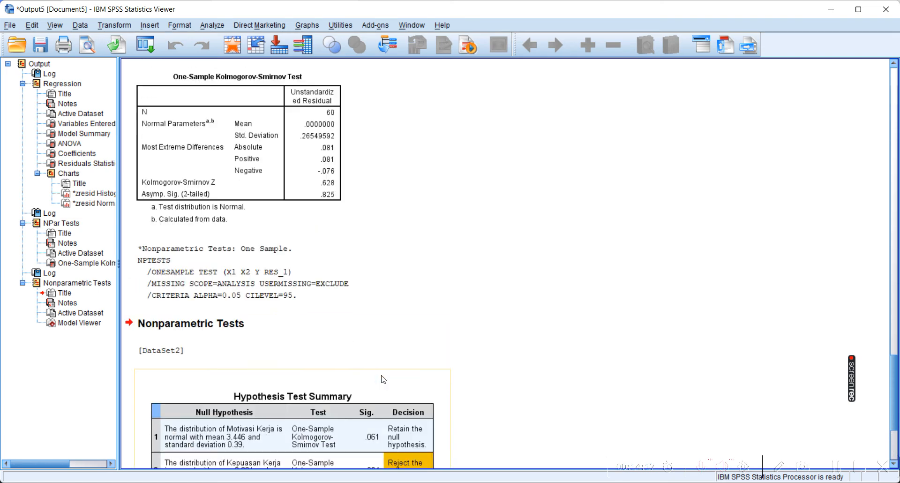
scroll(347, 253, down, 3)
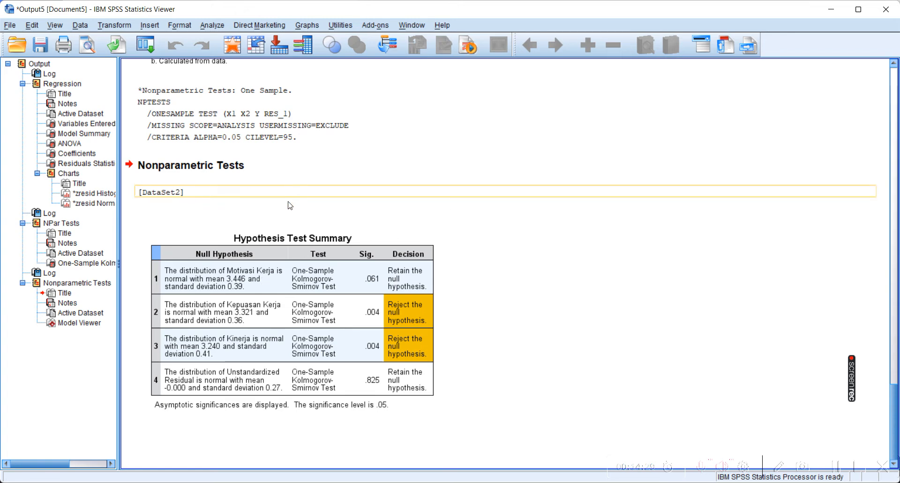
Step: Start an Explore analysis with the unstandardized residual in the dependent list
click(212, 25)
mouse_move(253, 54)
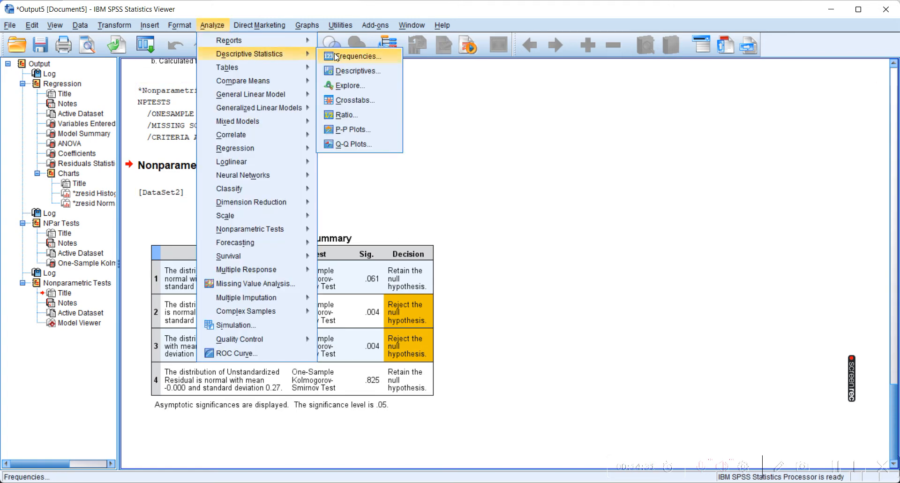
click(384, 86)
click(393, 217)
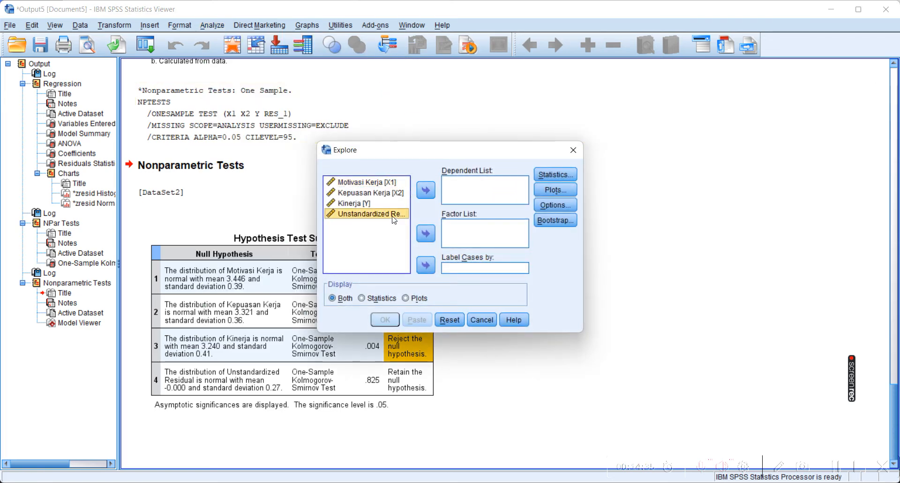
click(426, 194)
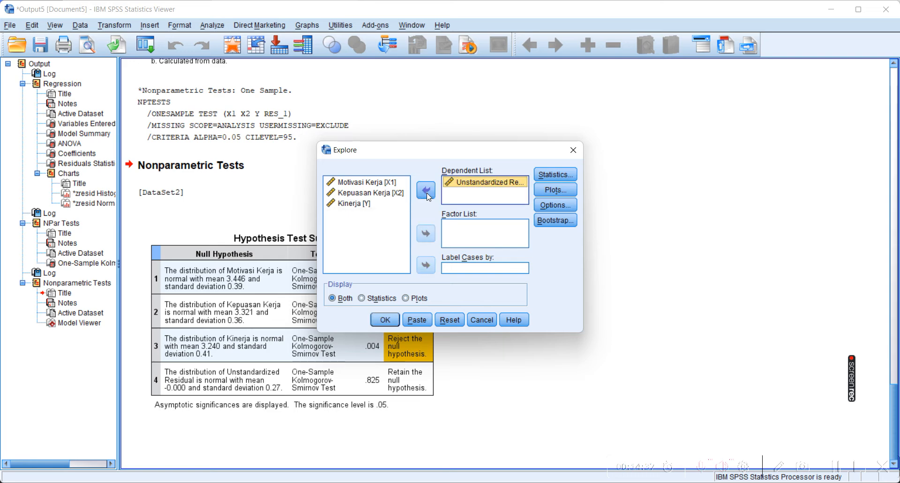
Step: Run the Explore analysis with descriptives at a 95% confidence interval, a stem-and-leaf plot and normality plots with tests
click(555, 175)
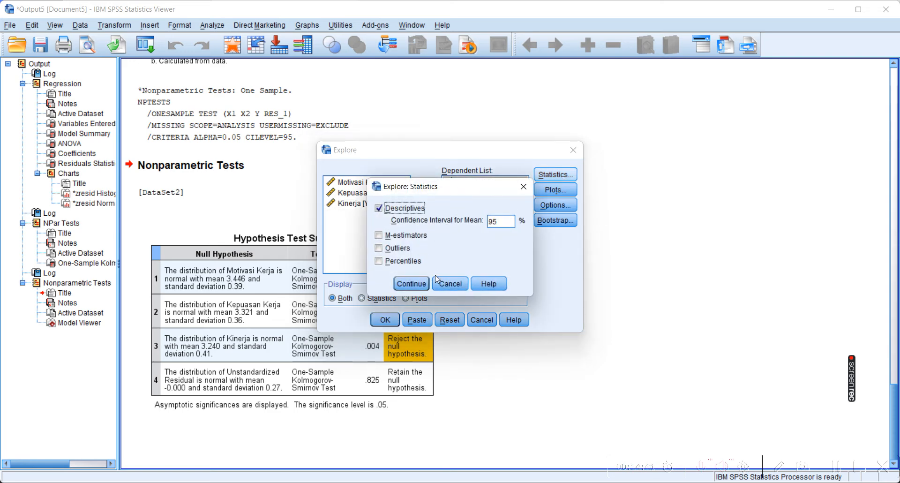
click(411, 283)
click(560, 193)
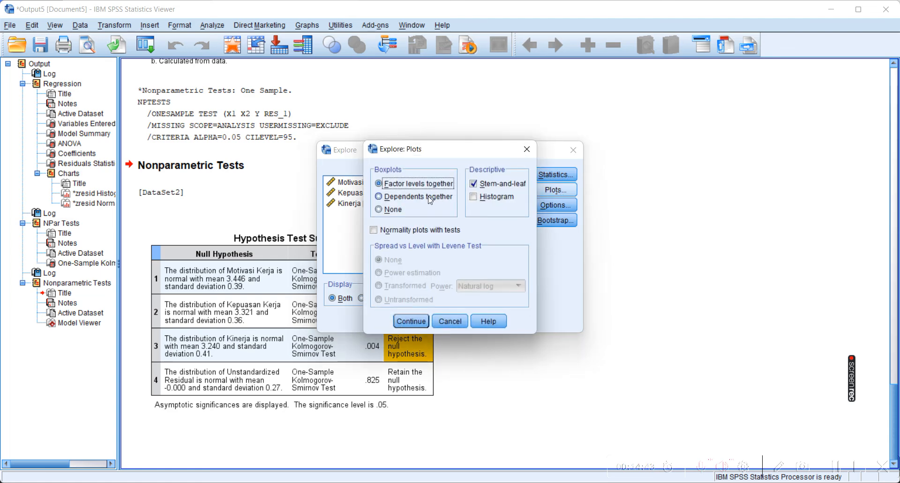
click(426, 232)
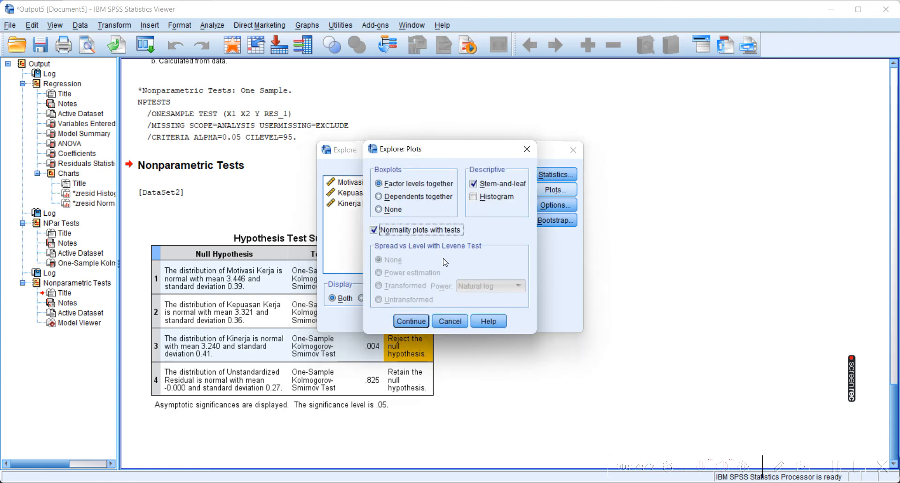
click(411, 321)
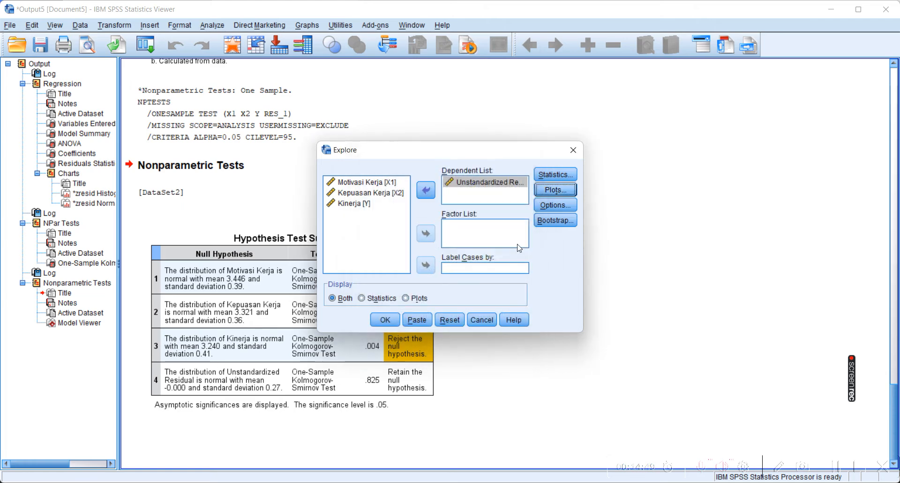
click(536, 209)
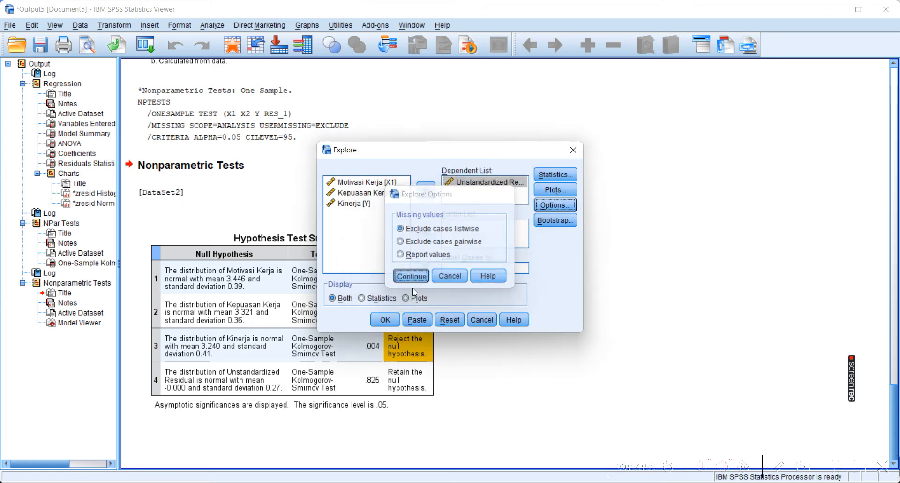
click(404, 327)
click(395, 321)
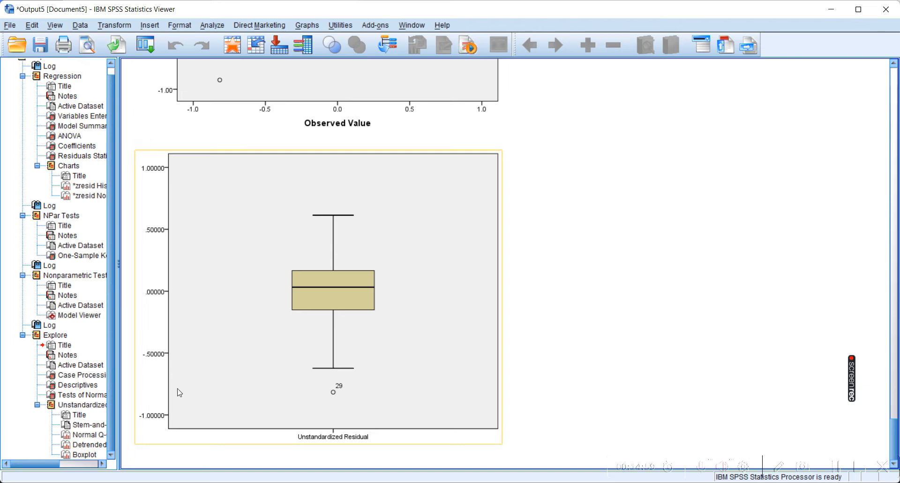
Step: Examine the residual's Normal Q-Q plot, stem-and-leaf plot and Tests of Normality table in the Explore output
scroll(162, 353, up, 14)
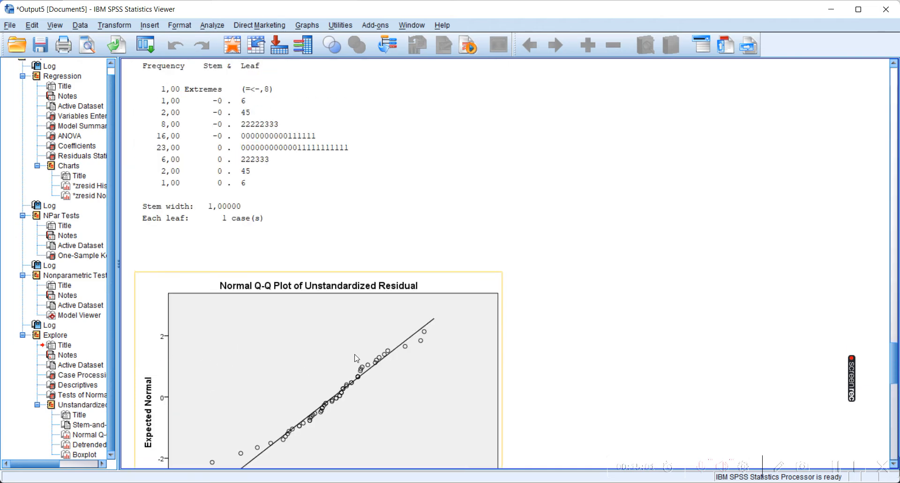
scroll(351, 356, up, 6)
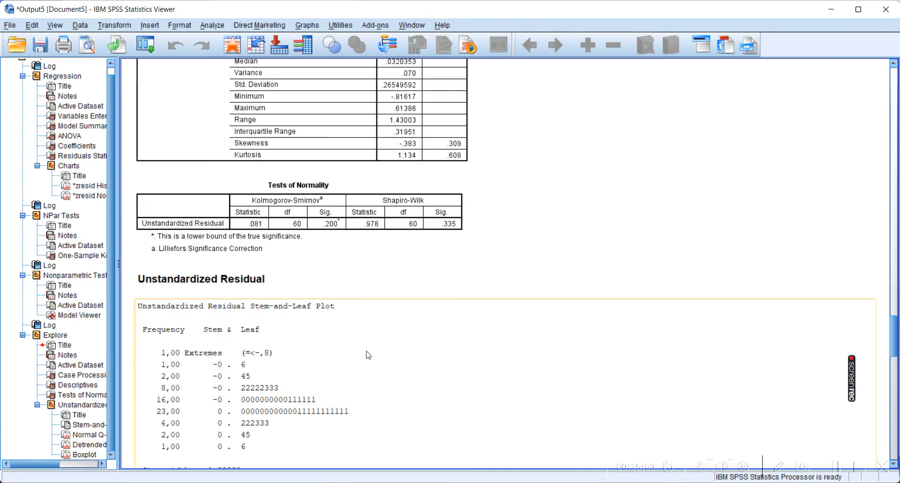
scroll(388, 357, down, 7)
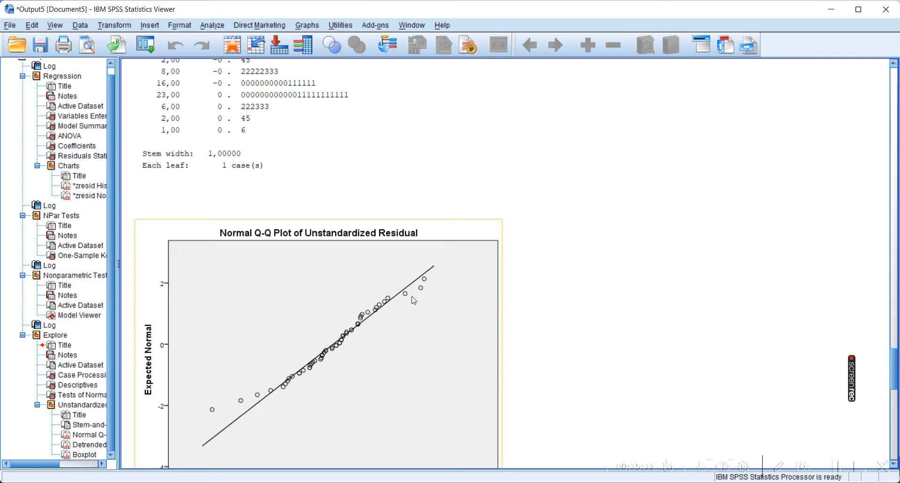
scroll(378, 358, down, 1)
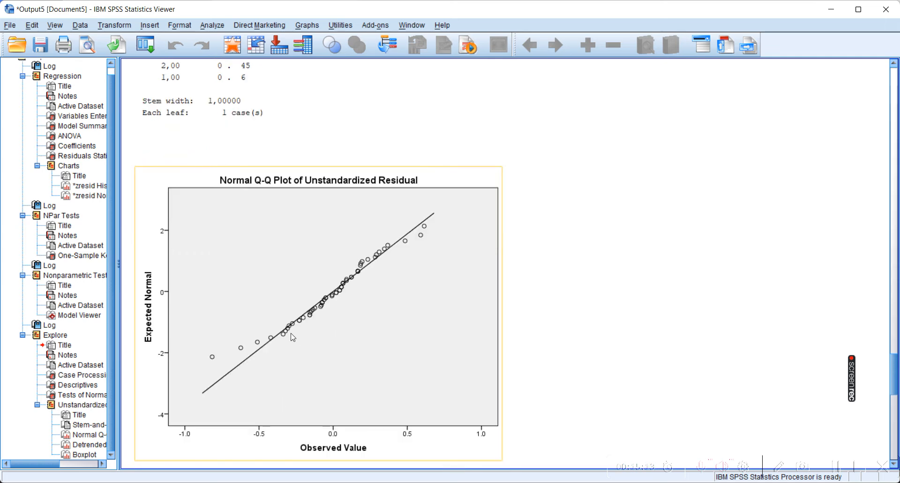
scroll(388, 360, up, 1)
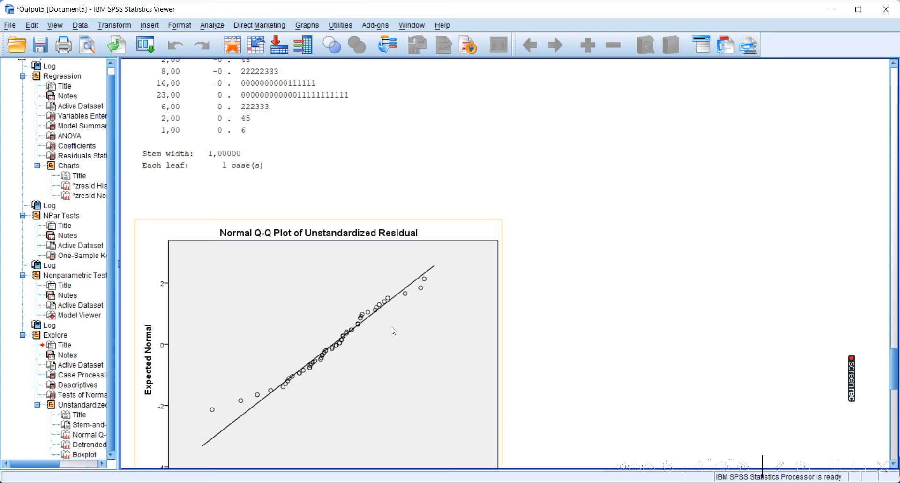
scroll(350, 346, up, 5)
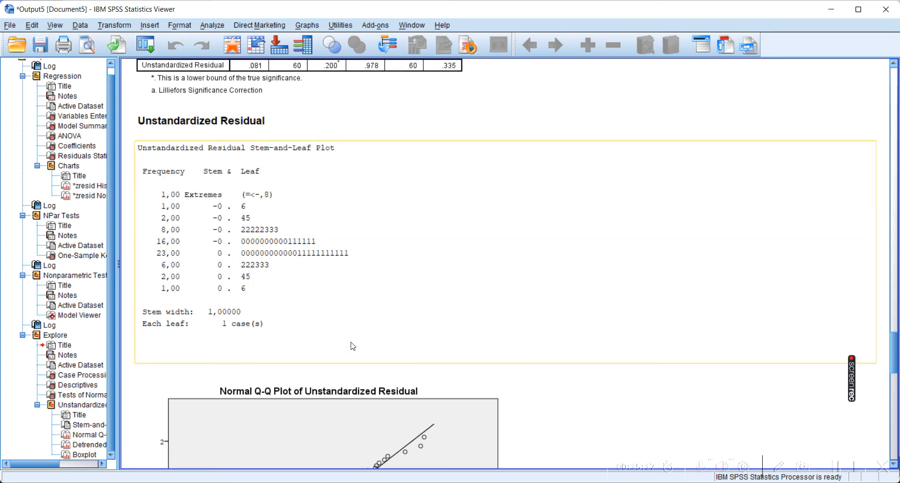
click(187, 318)
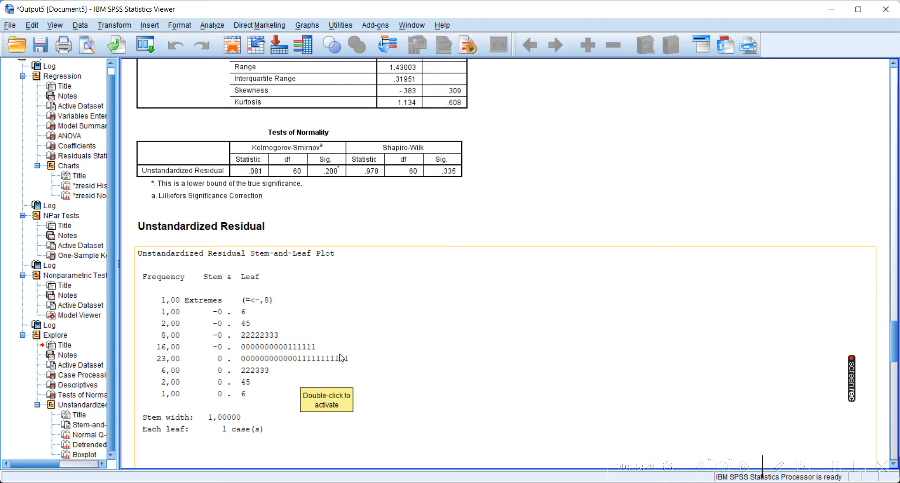
scroll(378, 320, up, 3)
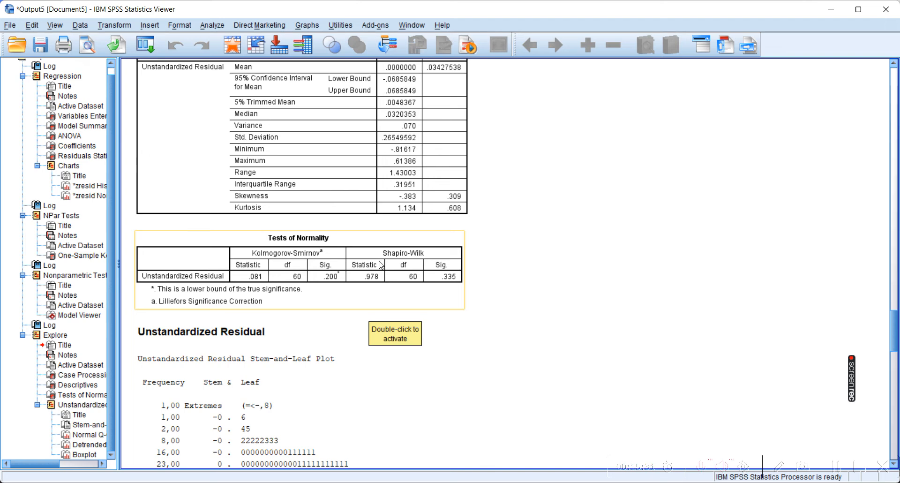
click(354, 307)
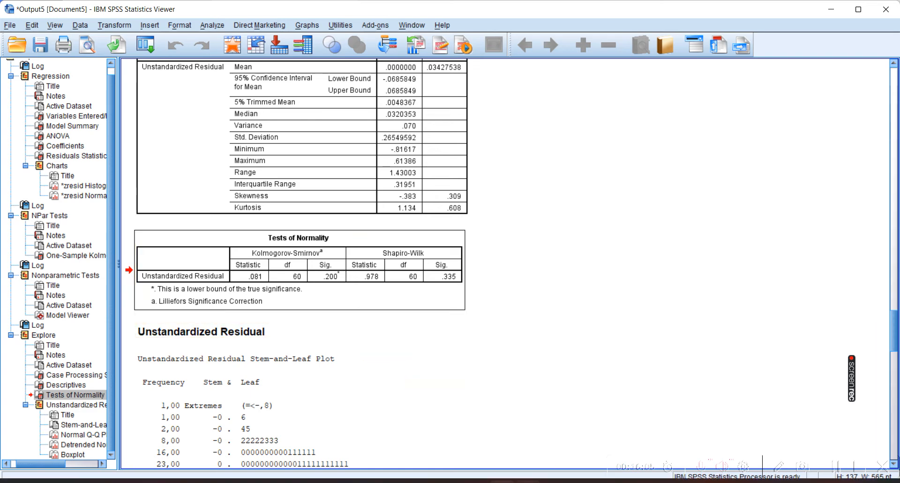
mouse_move(527, 482)
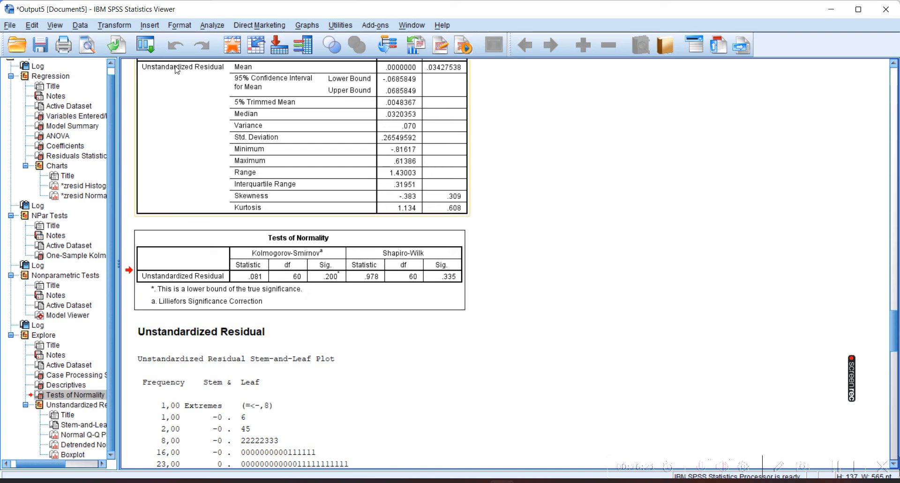
Step: Run a legacy nonparametric Chi-square test on the unstandardized residual with all categories equal
click(223, 27)
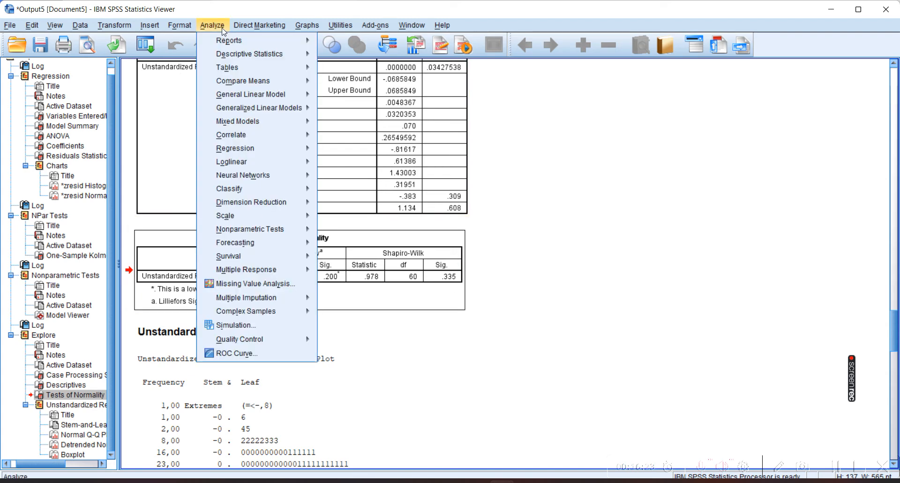
mouse_move(243, 70)
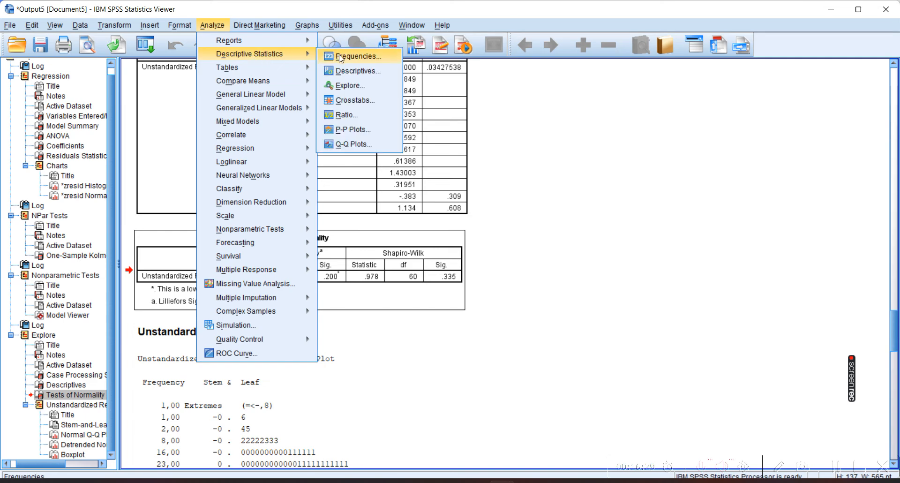
mouse_move(279, 229)
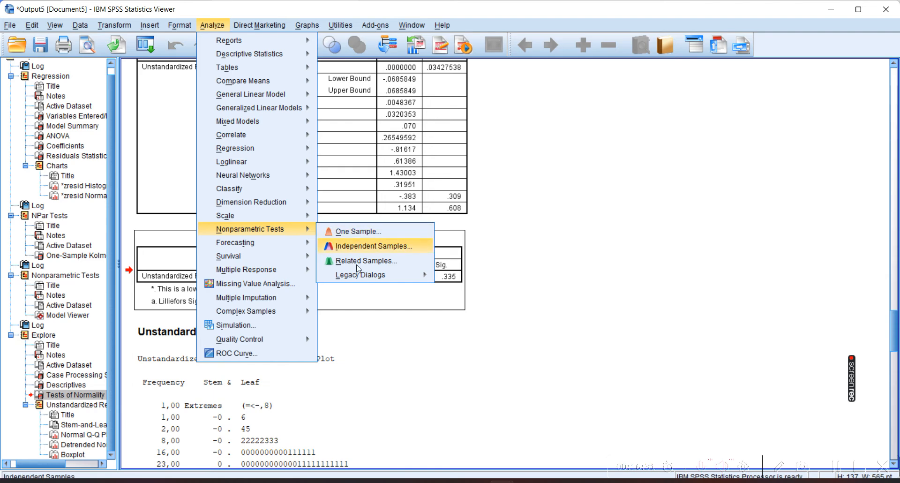
mouse_move(363, 278)
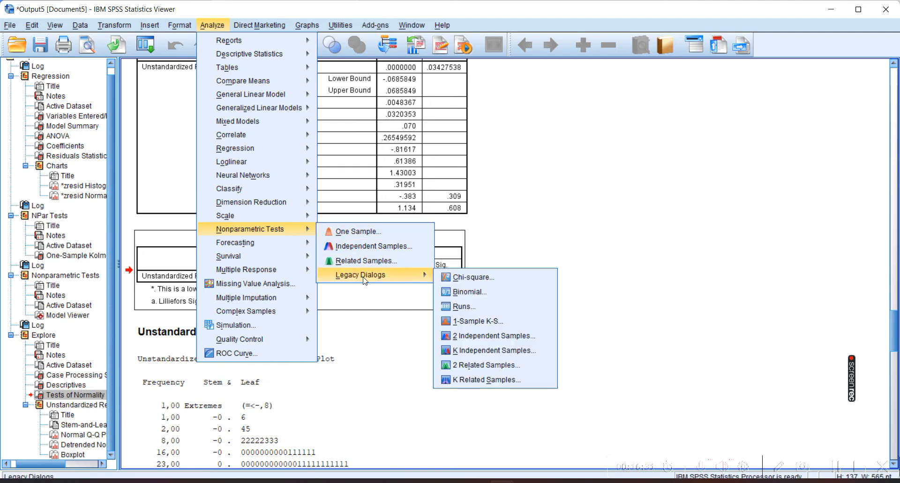
click(508, 283)
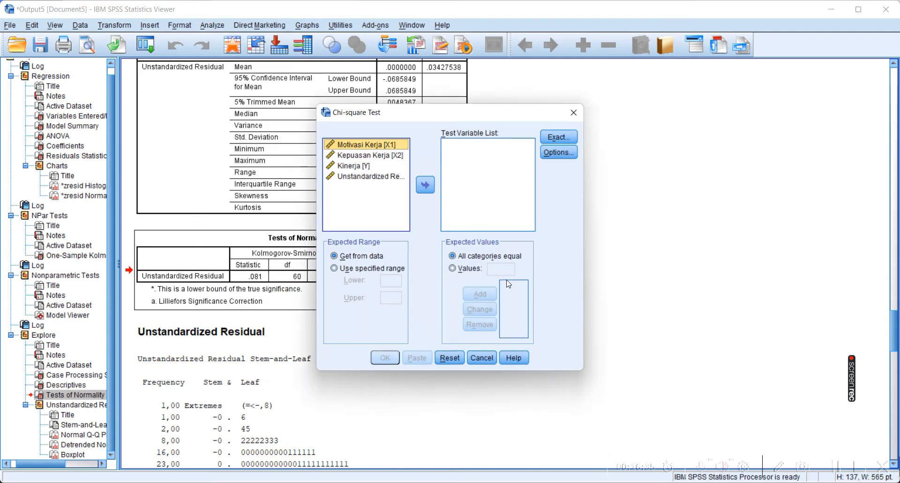
click(387, 178)
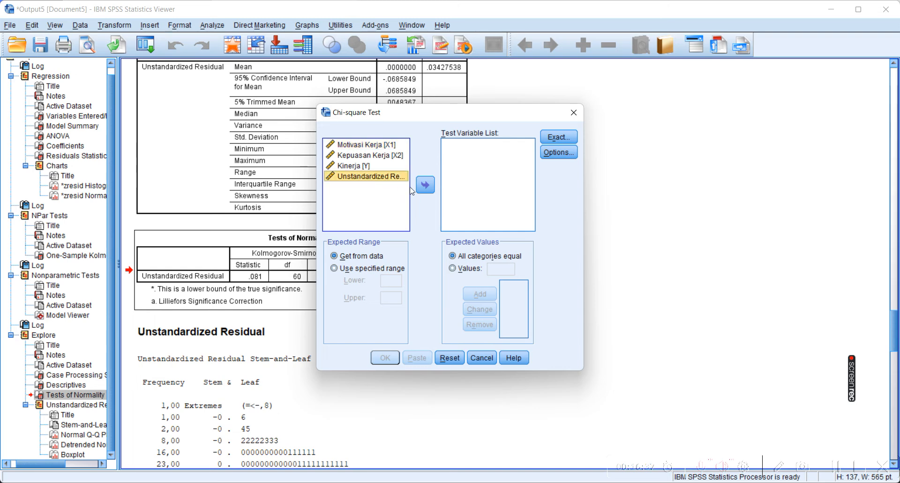
click(430, 189)
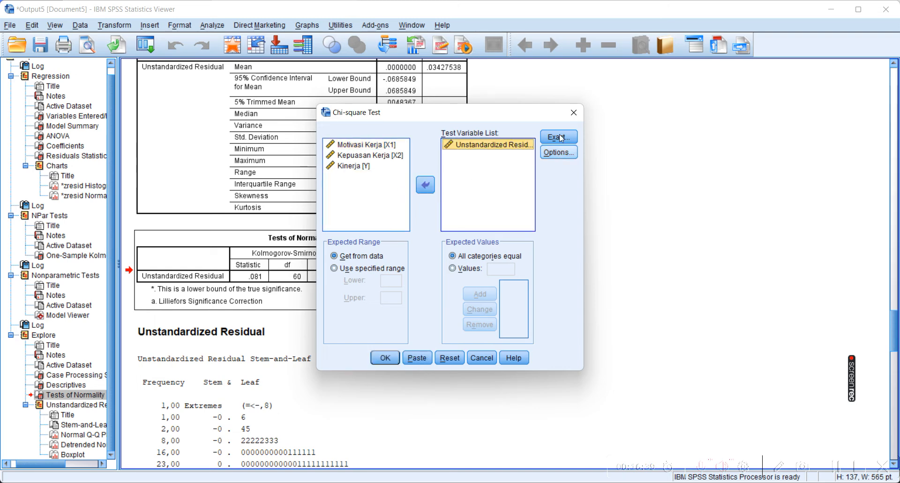
click(385, 357)
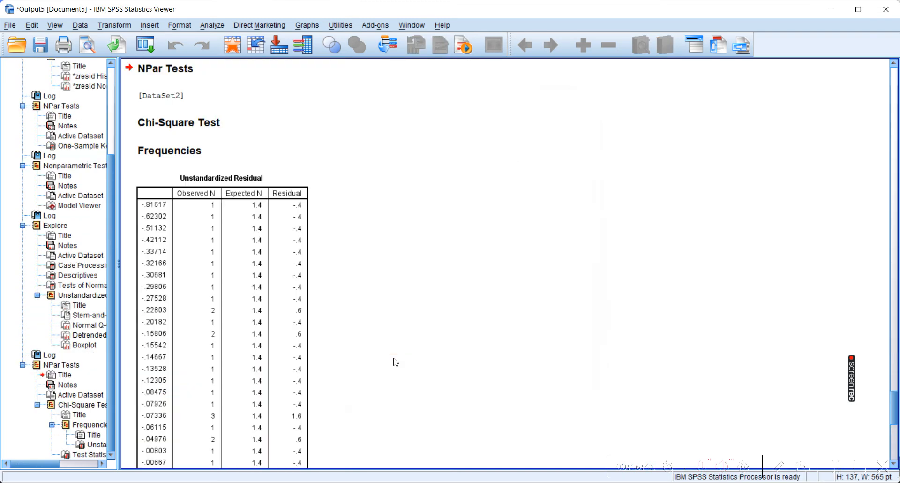
Step: Examine the chi-square Test Statistics table, and switch to the Metode Uji slide of Presentation1 in WPS Office
scroll(418, 388, down, 5)
scroll(418, 388, down, 3)
click(239, 385)
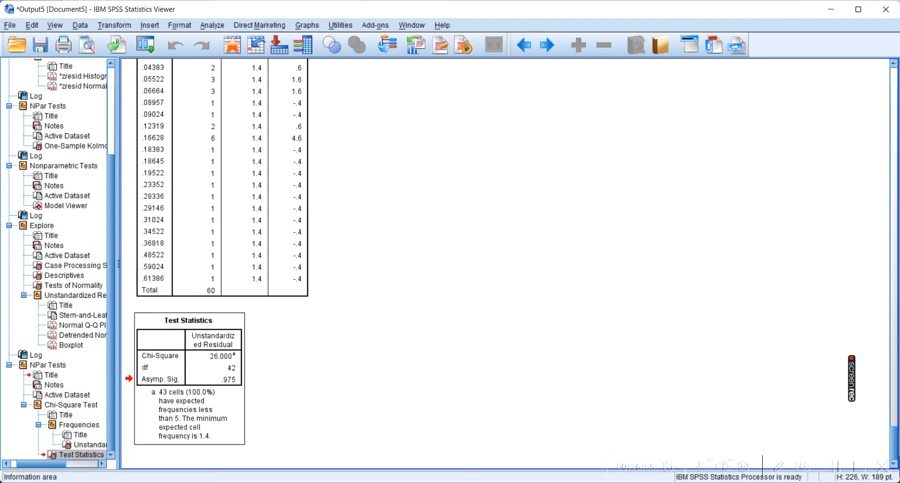
click(530, 445)
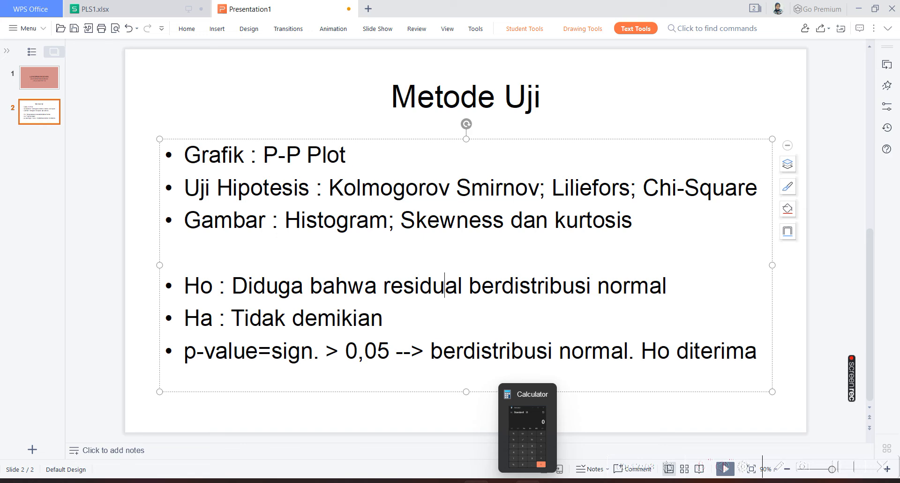
Step: Switch to the SPSS Data Editor window of Untitled3 [DataSet2]
mouse_move(502, 481)
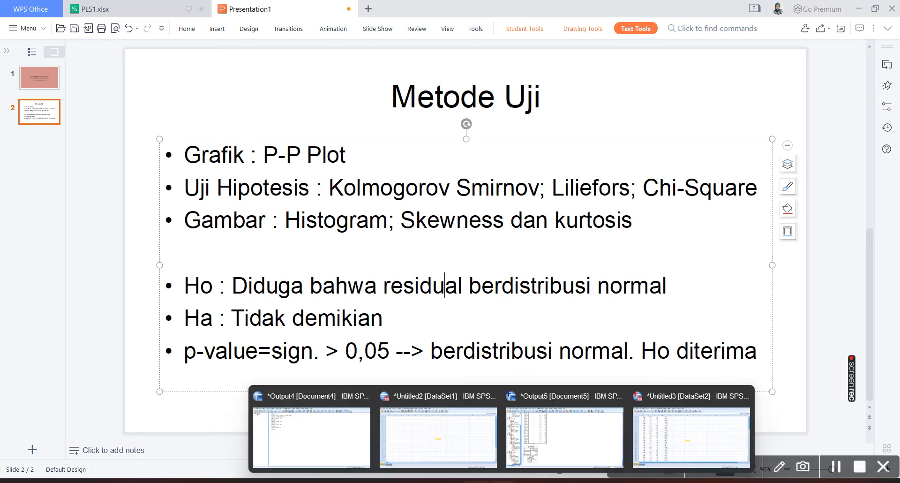
click(643, 435)
click(510, 332)
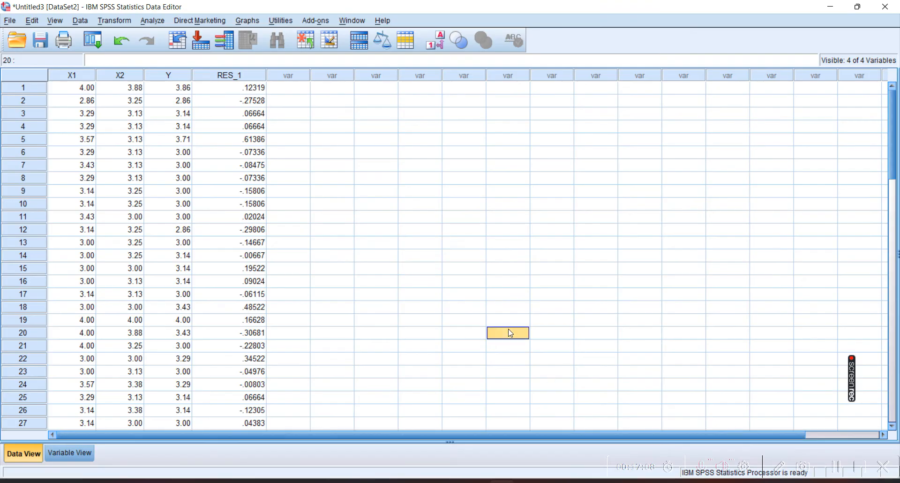
click(160, 23)
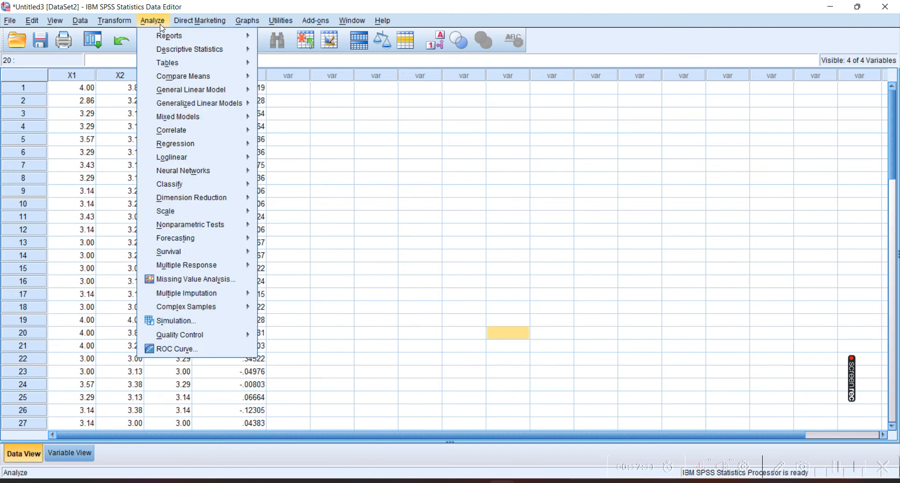
mouse_move(184, 53)
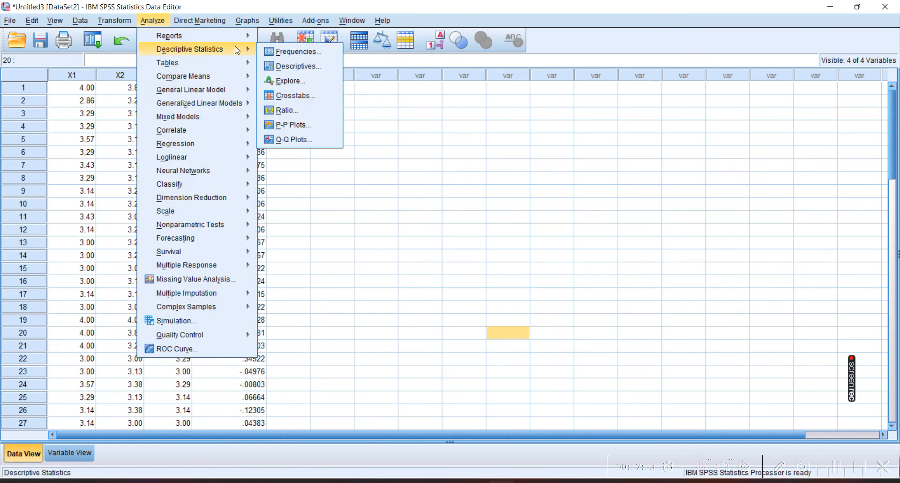
click(313, 70)
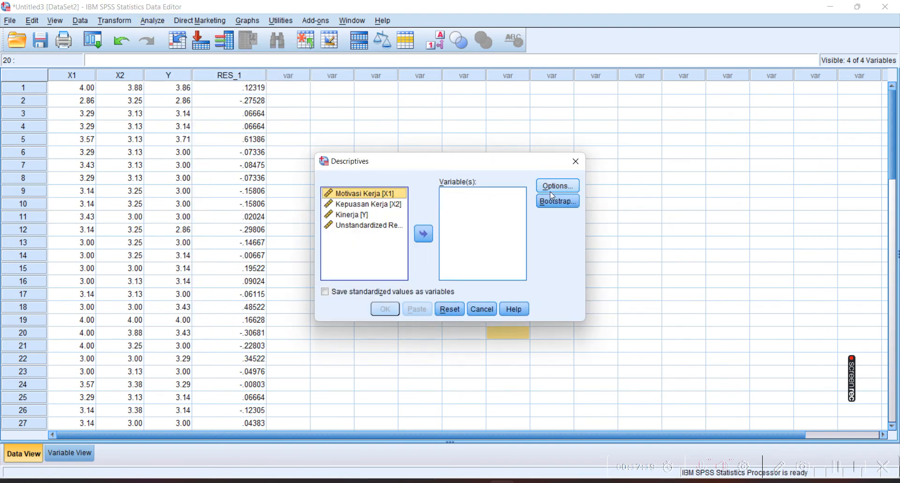
click(576, 164)
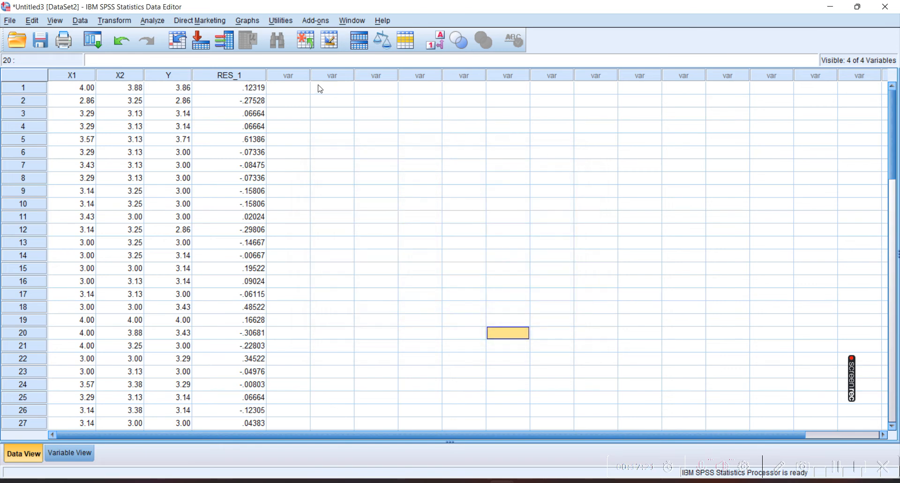
click(154, 22)
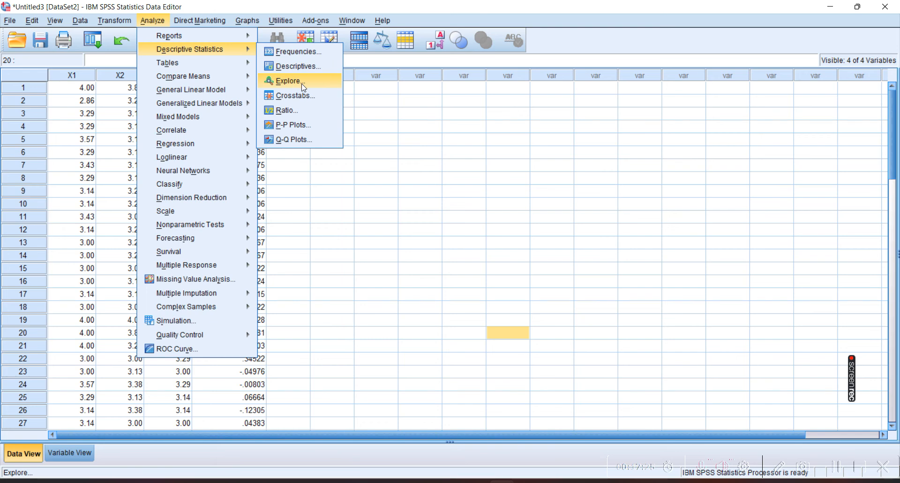
click(302, 87)
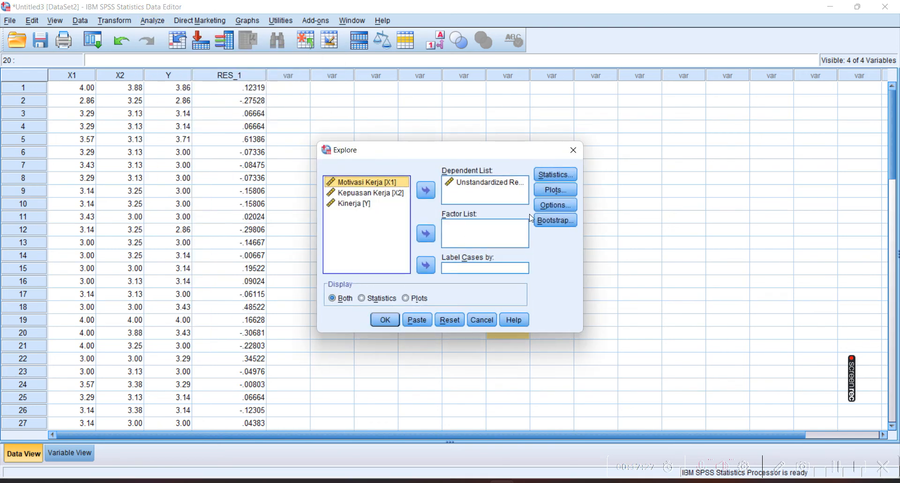
click(548, 193)
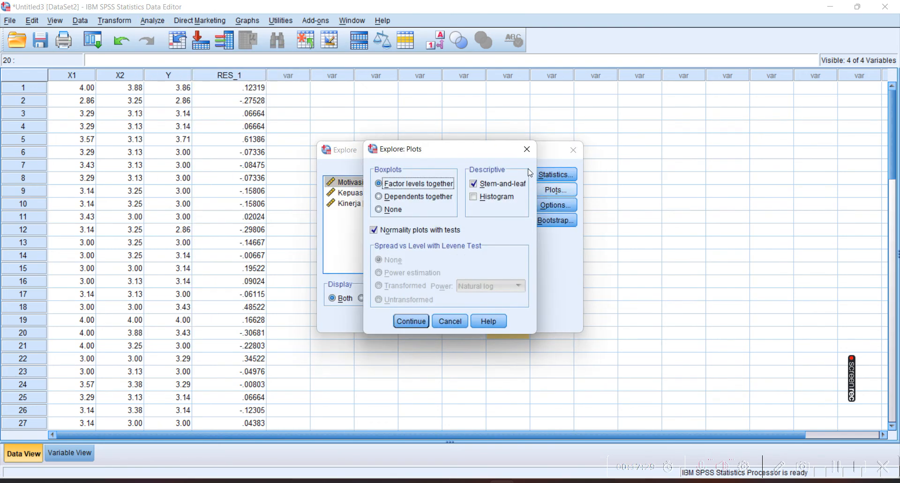
click(524, 150)
click(552, 205)
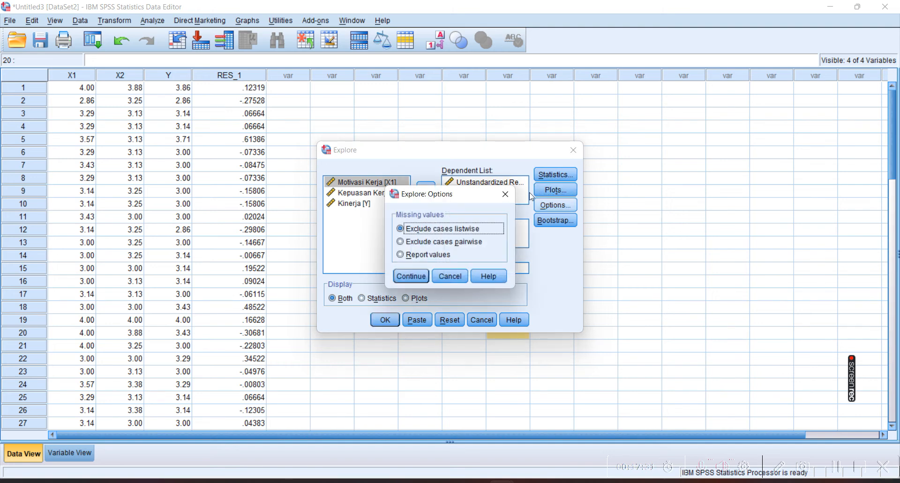
click(509, 190)
click(543, 177)
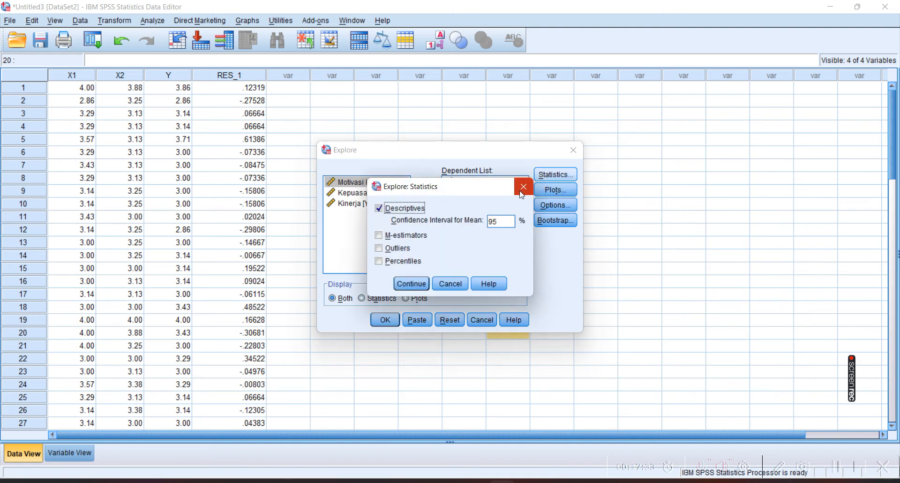
click(524, 186)
click(572, 150)
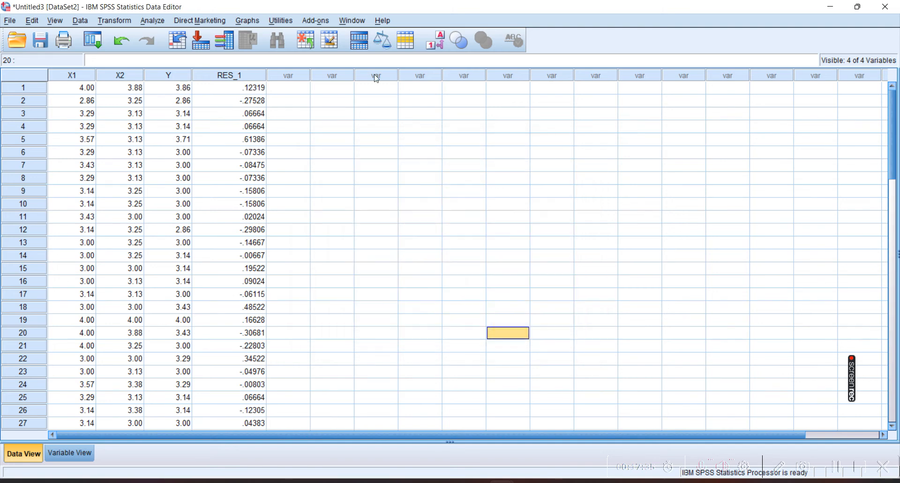
Step: Start a Frequencies analysis with the unstandardized residual as the only variable and no charts
click(163, 25)
mouse_move(185, 49)
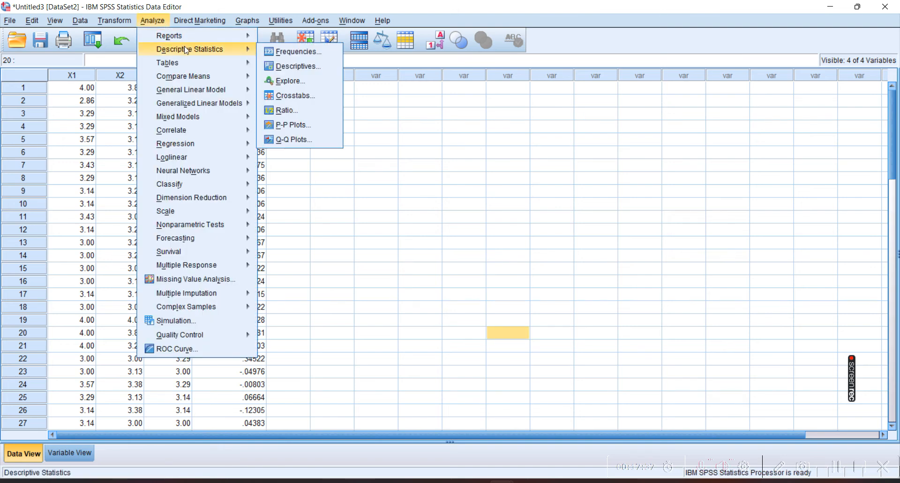
click(277, 51)
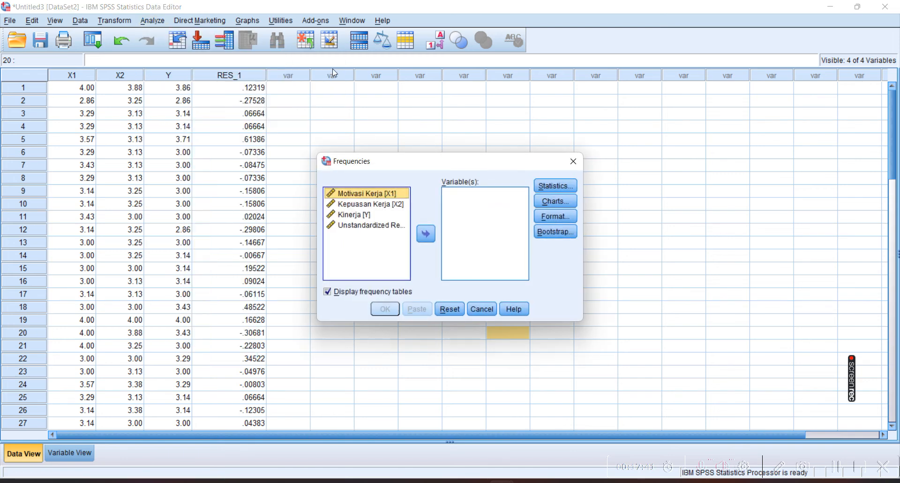
click(403, 225)
click(429, 234)
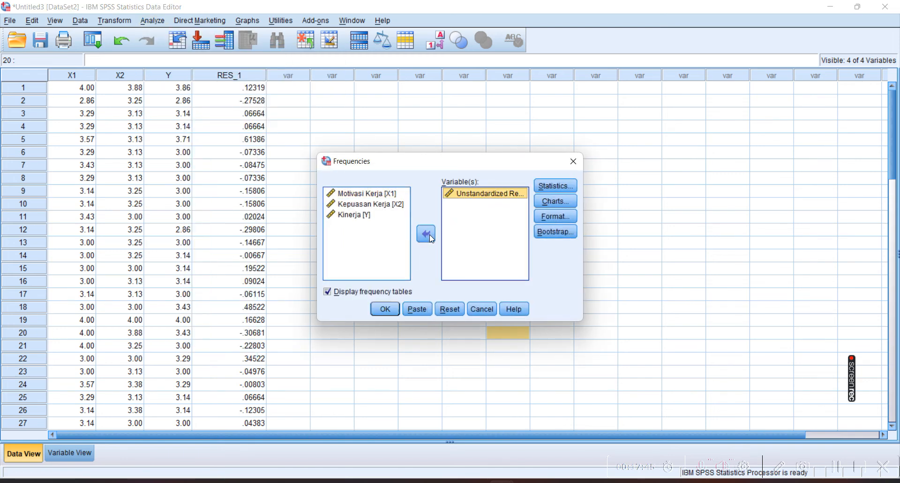
click(554, 201)
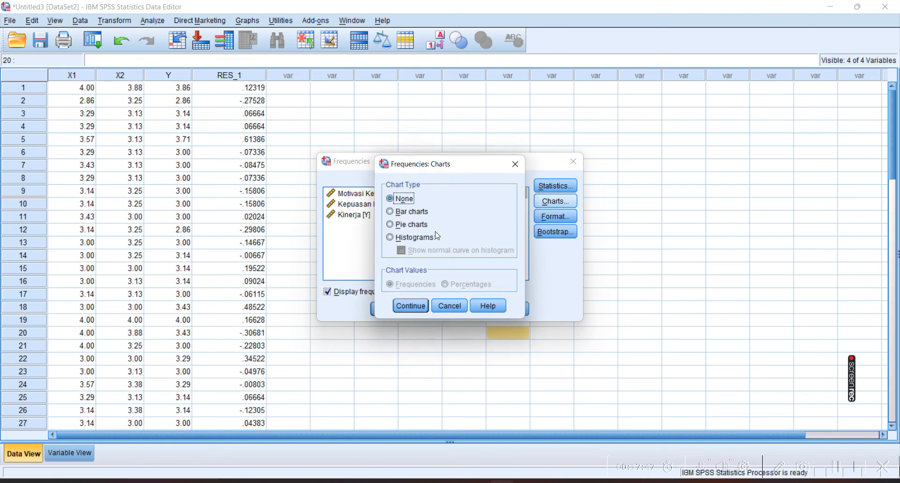
click(515, 164)
Step: Request skewness, kurtosis and the standard error of the mean, and run the Frequencies analysis
click(554, 186)
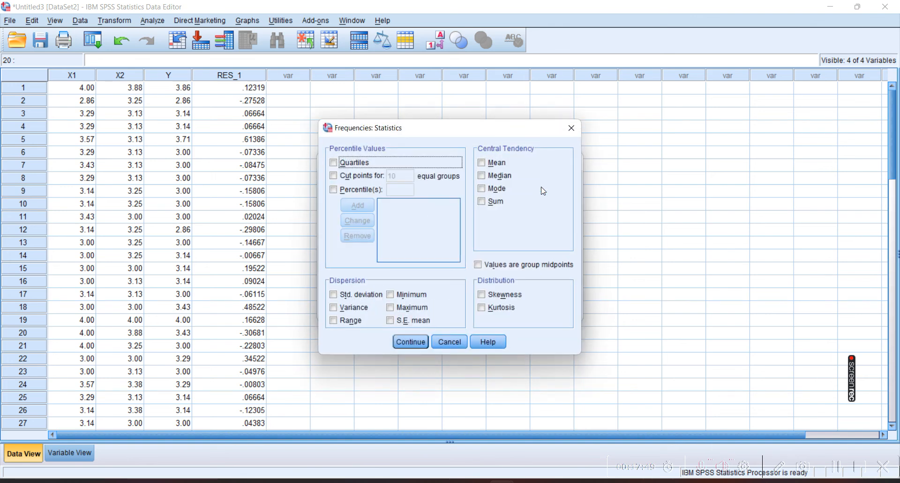
click(482, 295)
click(487, 312)
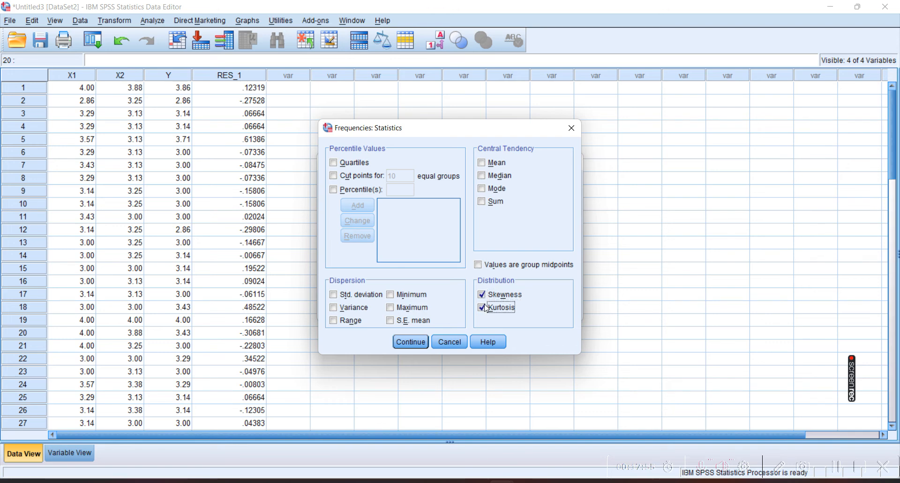
click(392, 322)
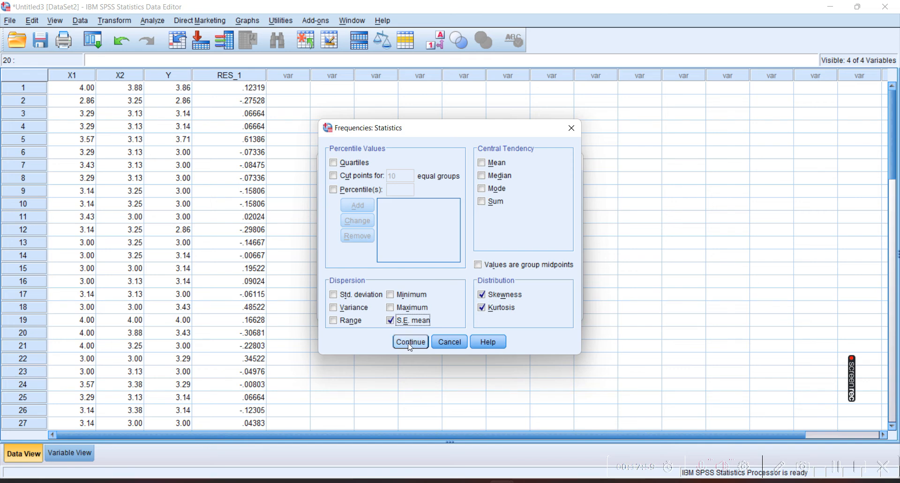
click(410, 346)
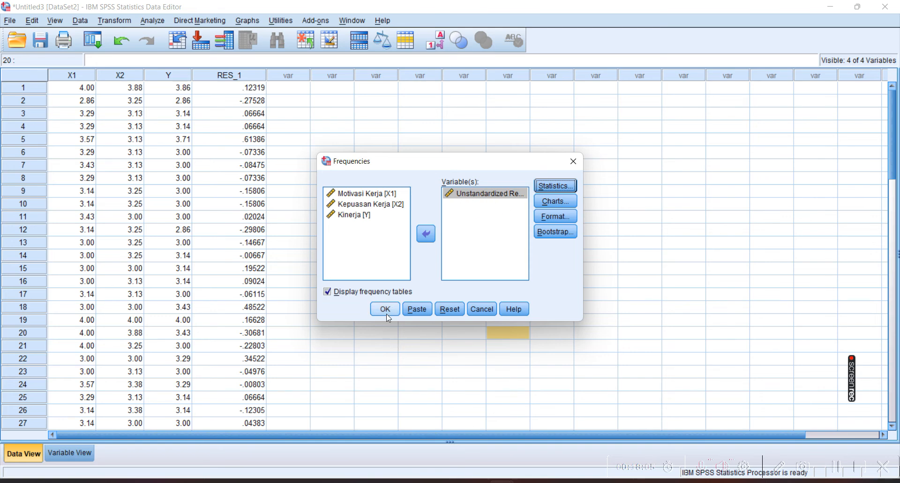
click(386, 313)
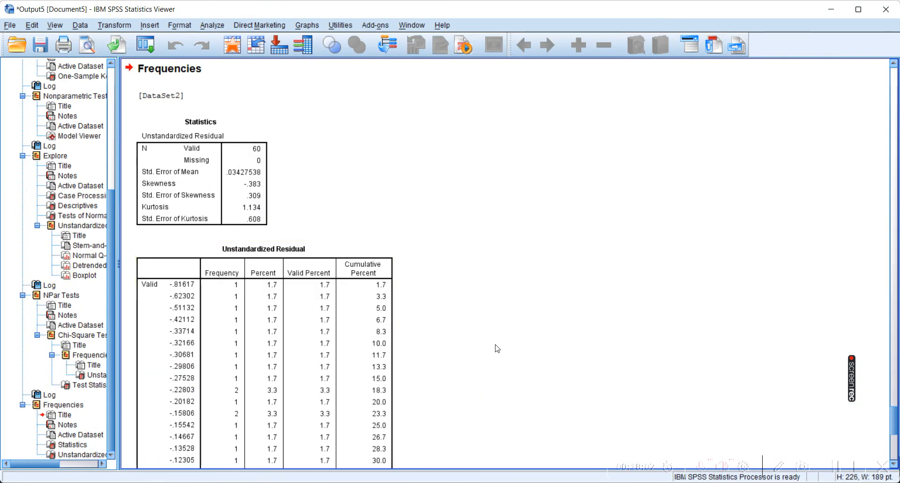
Step: Review the Frequencies output for the unstandardized residual and copy its Statistics table
scroll(497, 348, down, 7)
scroll(499, 356, up, 7)
scroll(369, 362, up, 6)
scroll(367, 372, down, 3)
click(260, 337)
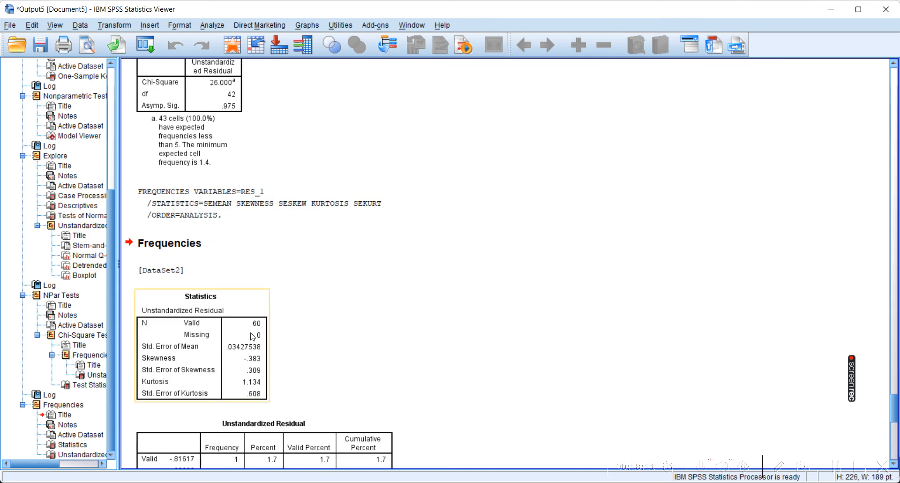
scroll(220, 349, down, 2)
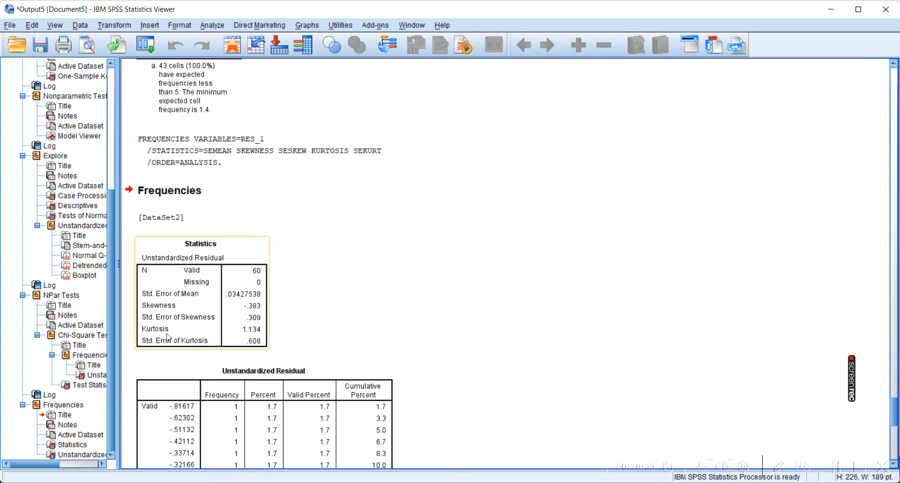
click(244, 345)
right_click(244, 345)
click(261, 364)
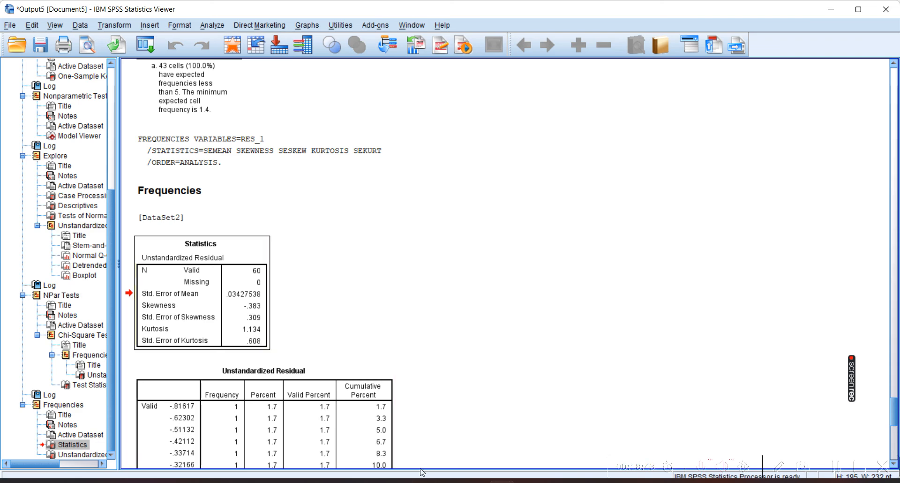
Step: Switch to the PLS1.xlsx window in WPS Office and paste the copied Statistics table into a new blank workbook at A1
click(477, 481)
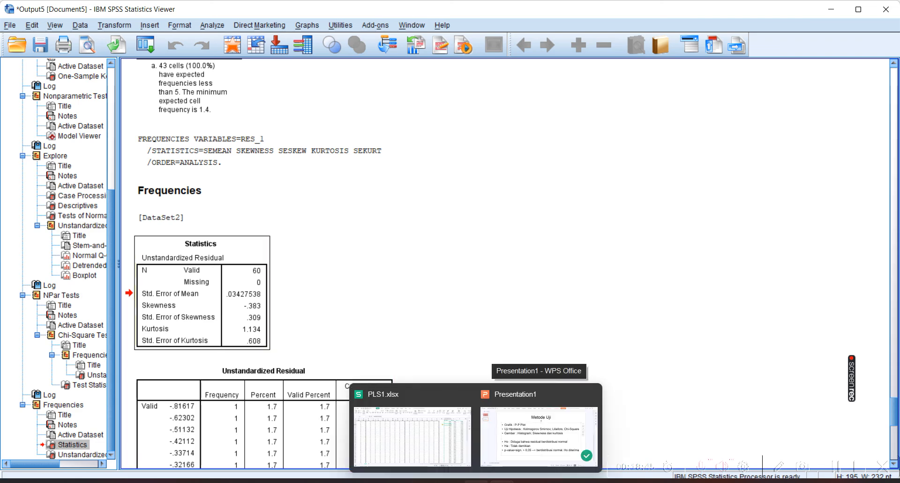
click(433, 456)
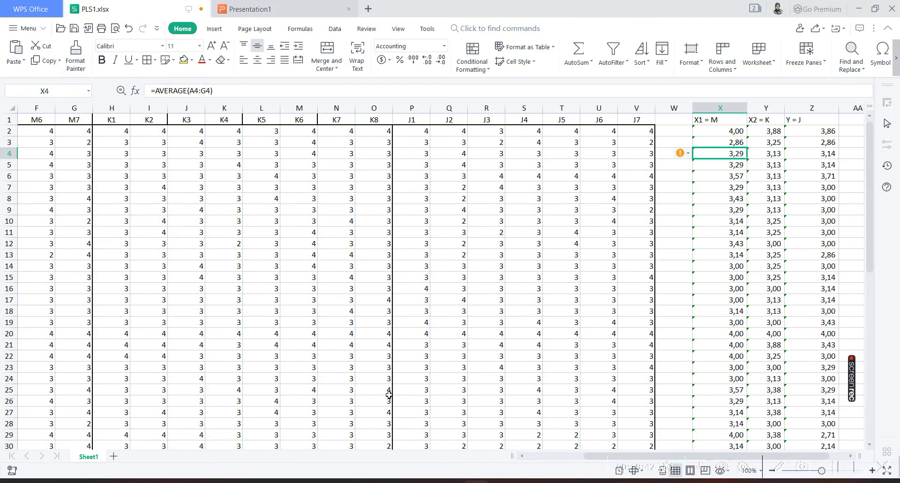
key(ctrl+n)
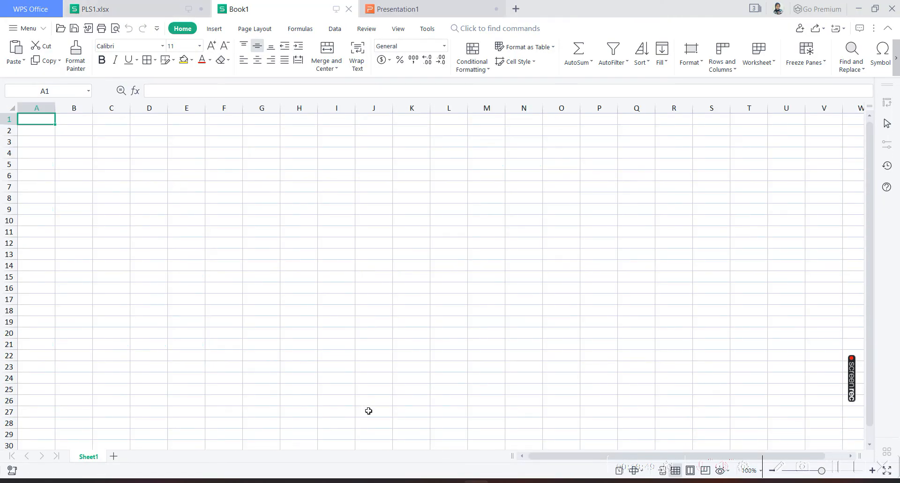
key(ctrl+v)
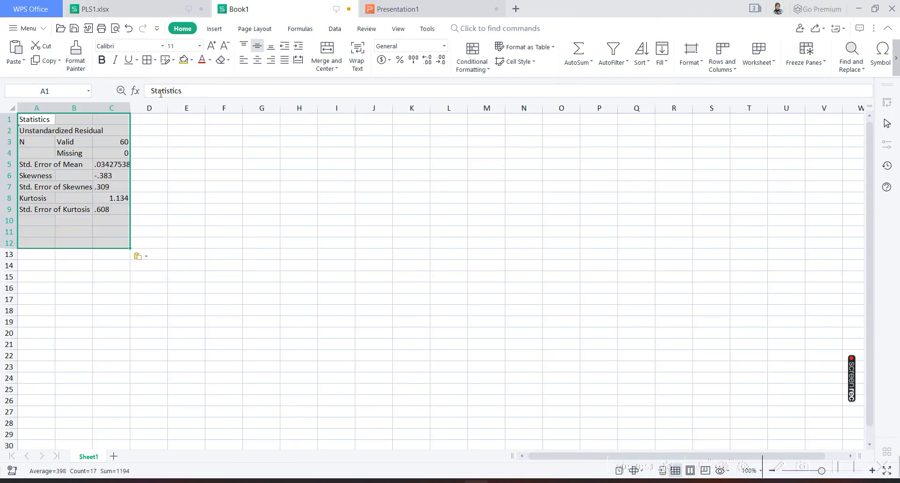
Step: Autofit all column widths of the sheet to the pasted Statistics table
click(218, 173)
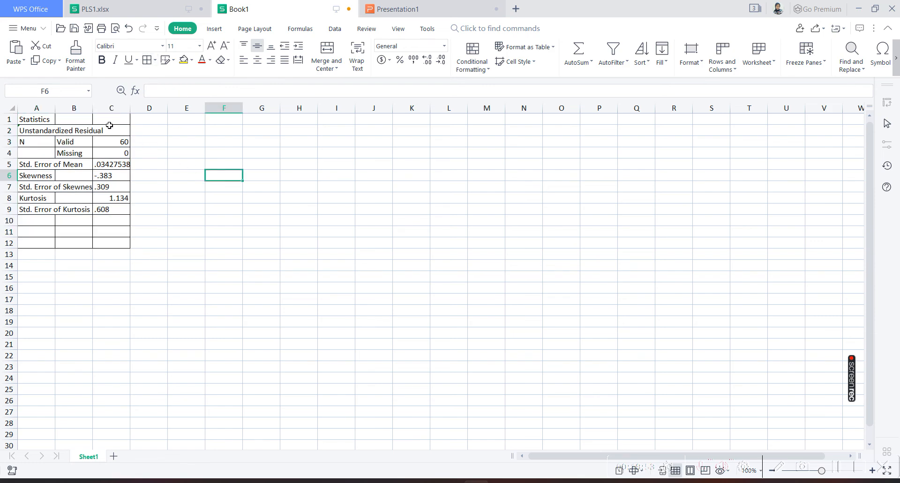
click(12, 111)
double_click(55, 106)
click(344, 200)
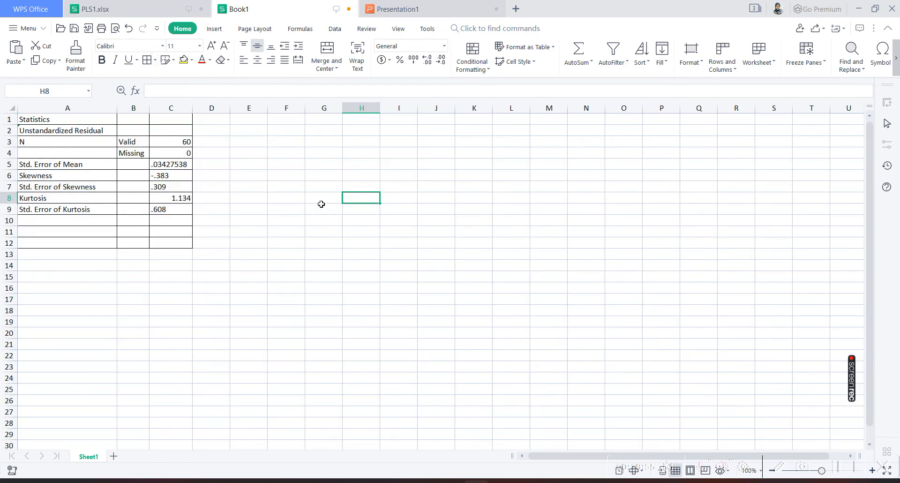
Step: Clear the contents of rows 2 to 5, keeping the skewness and kurtosis rows
drag(65, 168, 74, 177)
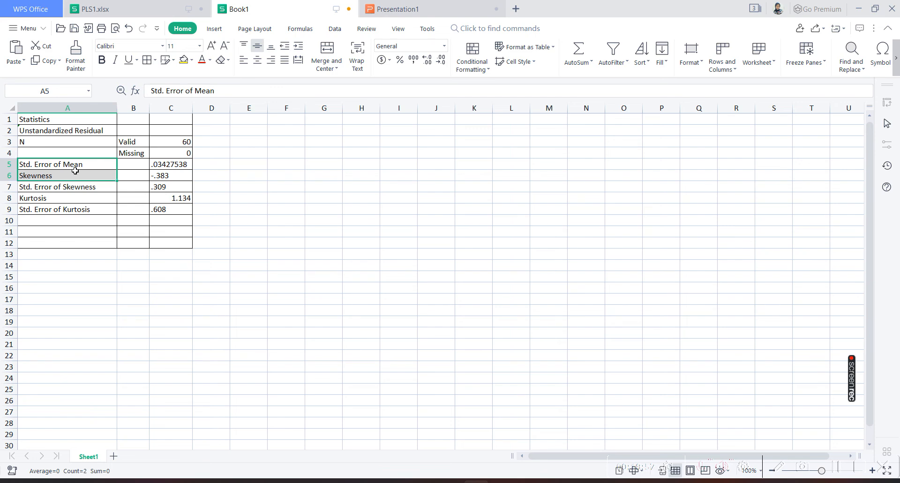
click(78, 173)
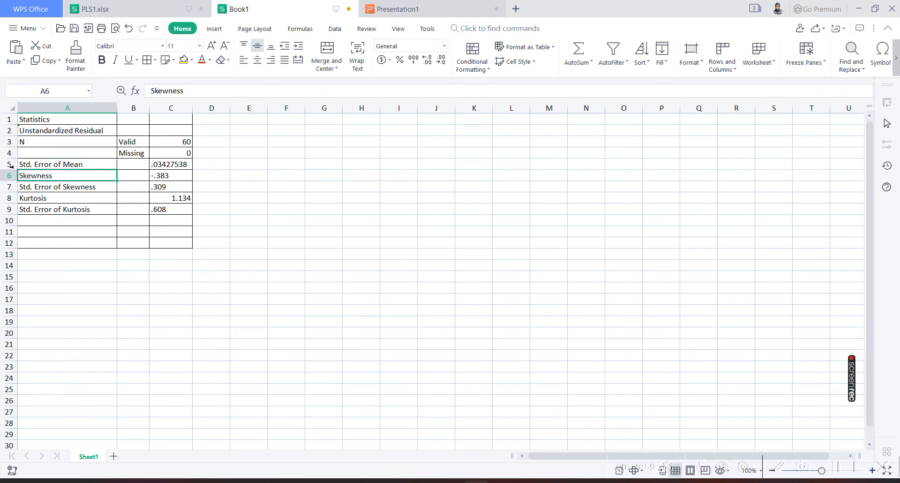
drag(9, 164, 9, 131)
key(Delete)
drag(30, 190, 98, 177)
Step: Divide skewness by its standard error in cell D6 with the formula =C6/C7
click(203, 174)
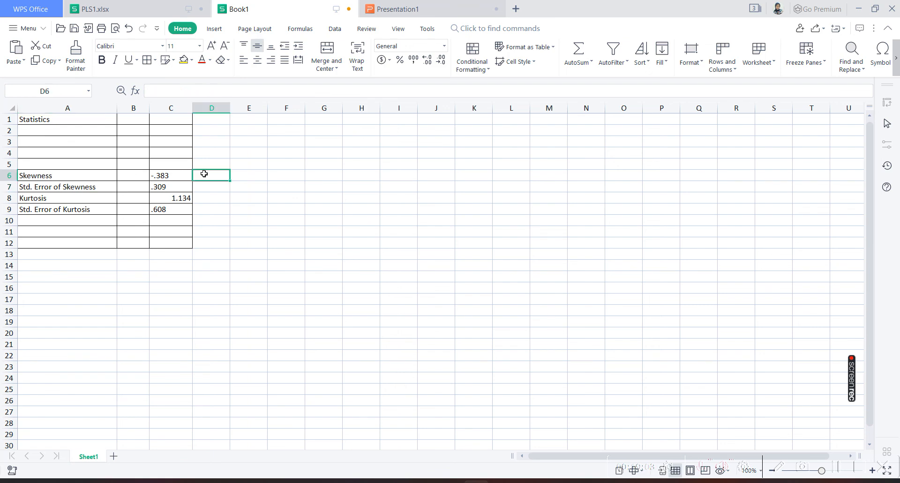
text(=)
key(Left)
text(/)
key(Left)
key(Down)
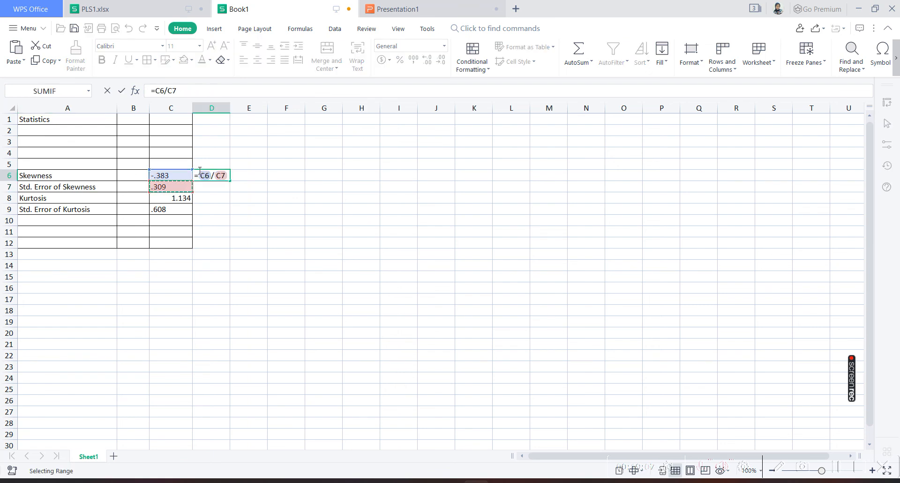
key(Return)
key(Up)
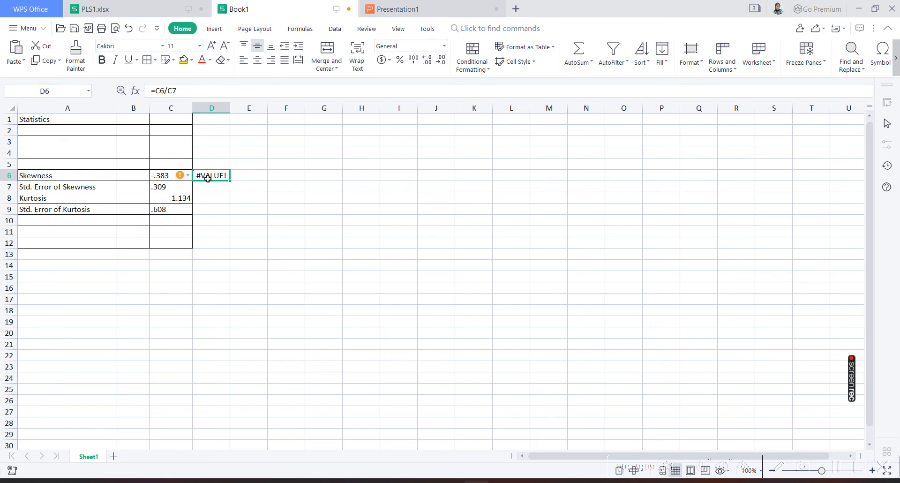
Step: Rewrite the skewness in C6 as -0,383 and its standard error in C7 as 0,309 with decimal commas
double_click(159, 177)
key(BackSpace)
text(,)
key(Return)
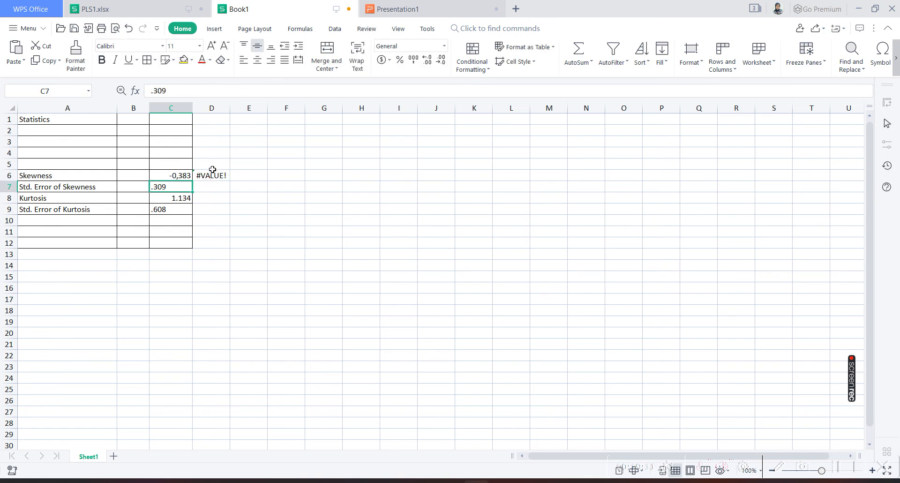
double_click(154, 187)
key(BackSpace)
text(,)
key(Return)
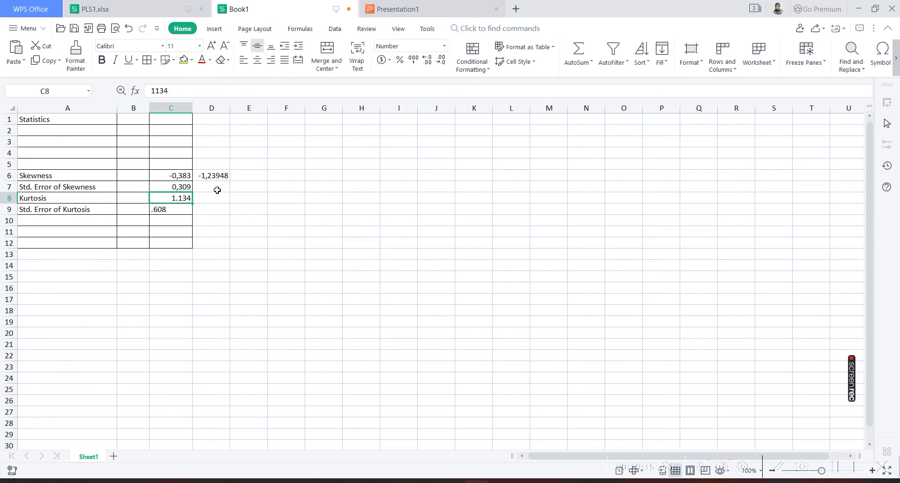
Step: Correct the kurtosis in C8 to 1,134 and its standard error in C9 to 0,608 with decimal commas
double_click(181, 198)
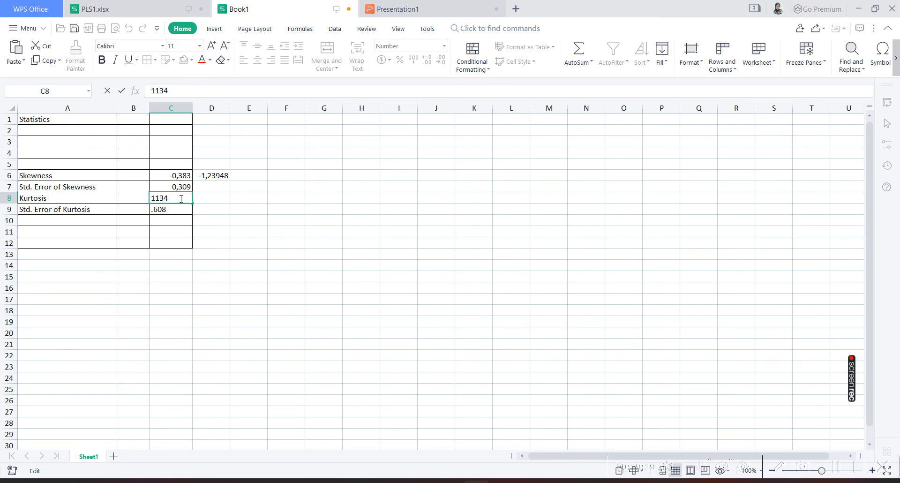
key(Left)
key(Left)
key(Left)
text(,)
key(Return)
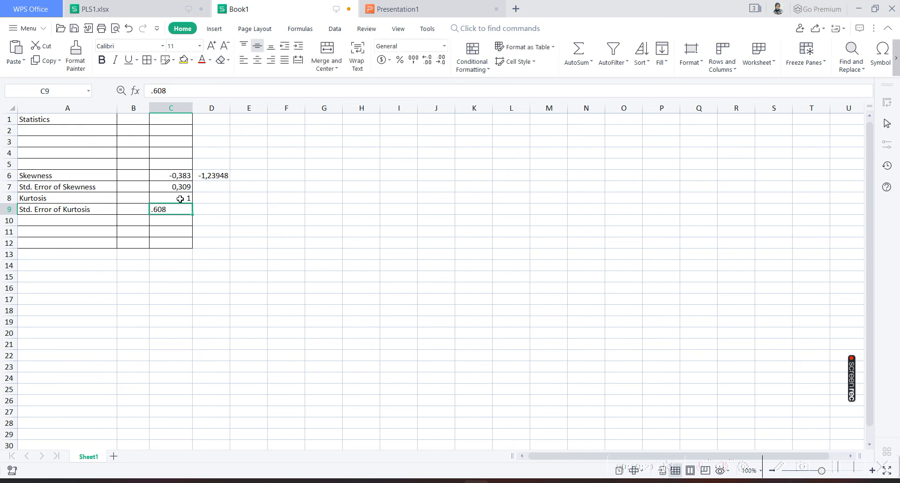
double_click(155, 209)
key(BackSpace)
text(0,)
key(Return)
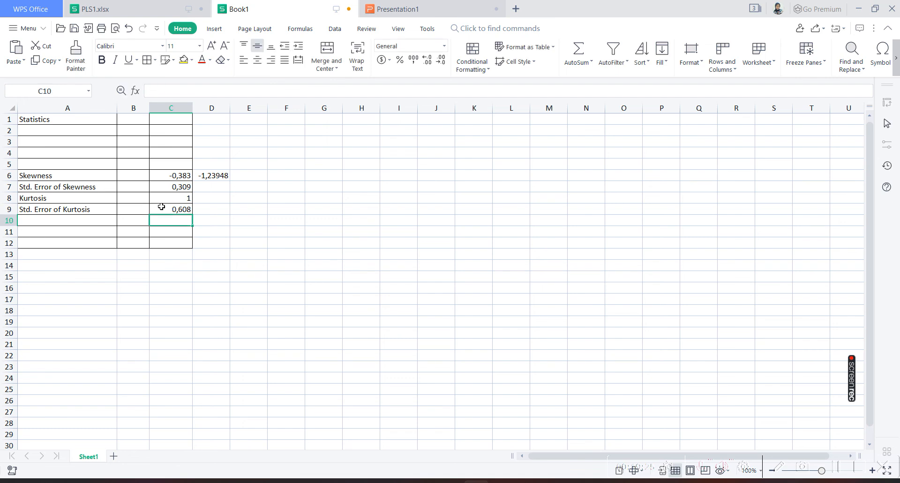
Step: Display the kurtosis value in C8 with three decimal places
click(187, 200)
click(429, 63)
click(429, 63)
Step: Copy the ratio formula from D6 to D8 to divide kurtosis by its standard error
click(214, 192)
click(213, 198)
click(210, 176)
key(ctrl+c)
click(204, 197)
key(ctrl+v)
click(273, 217)
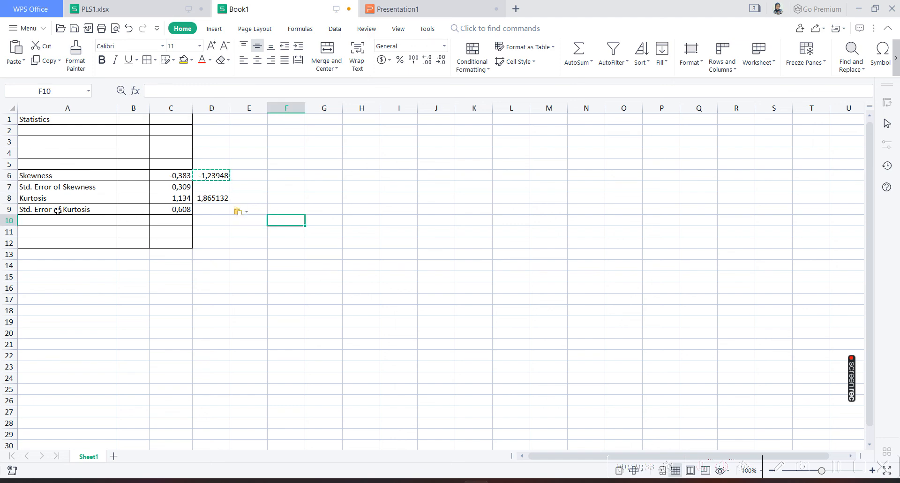
Step: Enter the normality limits beside the skewness row, with -2 in G6 and 2 in K6
drag(50, 176, 55, 187)
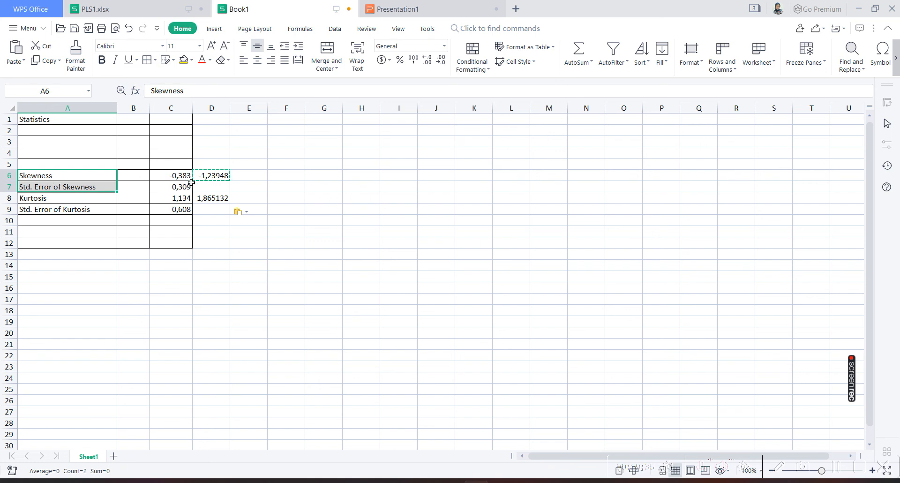
click(326, 173)
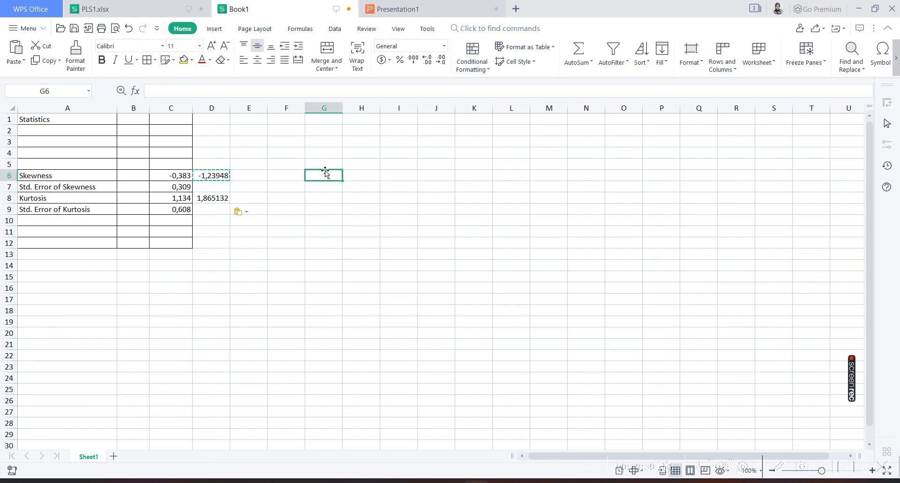
text(-2)
key(Right)
key(Right)
key(Right)
key(Right)
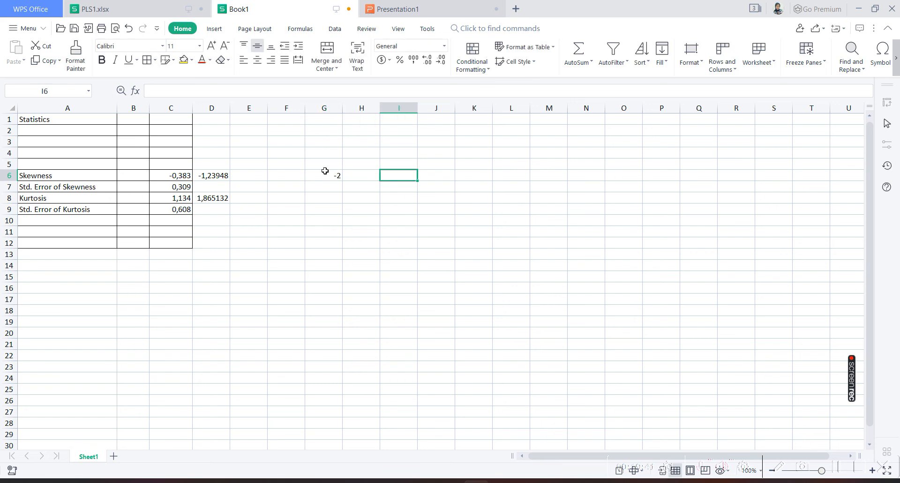
text(22)
key(Return)
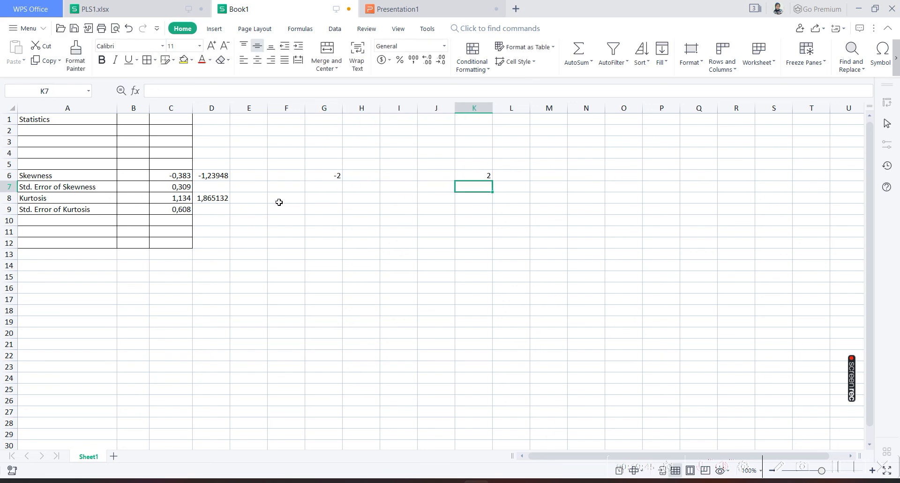
Step: Add a plus sign to the upper limit in K6 so it reads +2
double_click(469, 176)
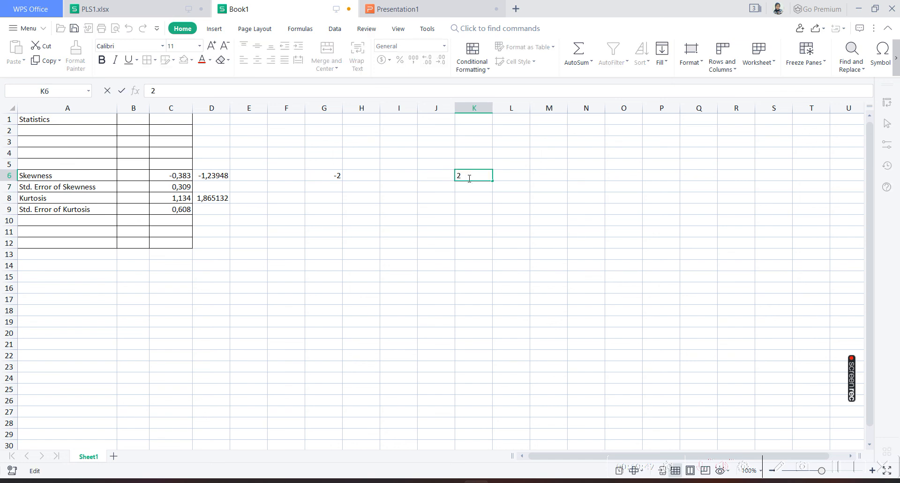
key(Home)
text(+)
key(Return)
Step: Compare the skewness ratio with the limits in row 6 and label it "normal" in E6
drag(210, 168, 224, 182)
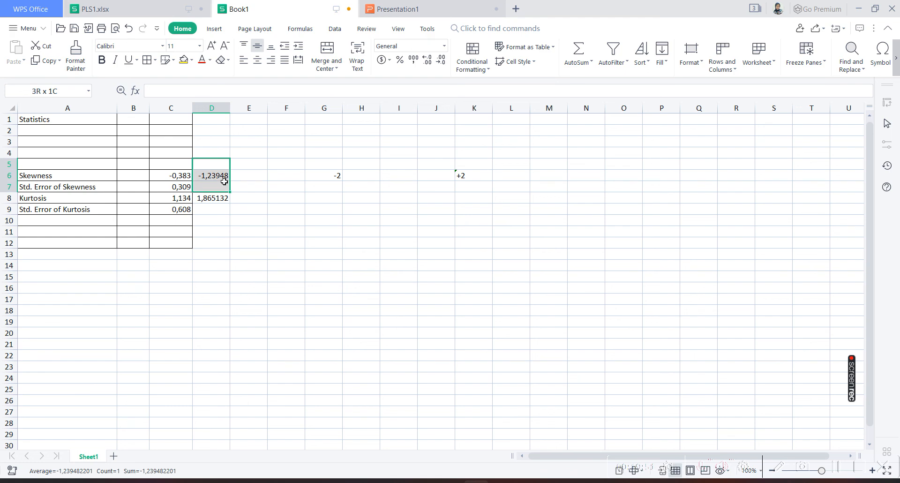
click(372, 178)
drag(371, 179, 433, 175)
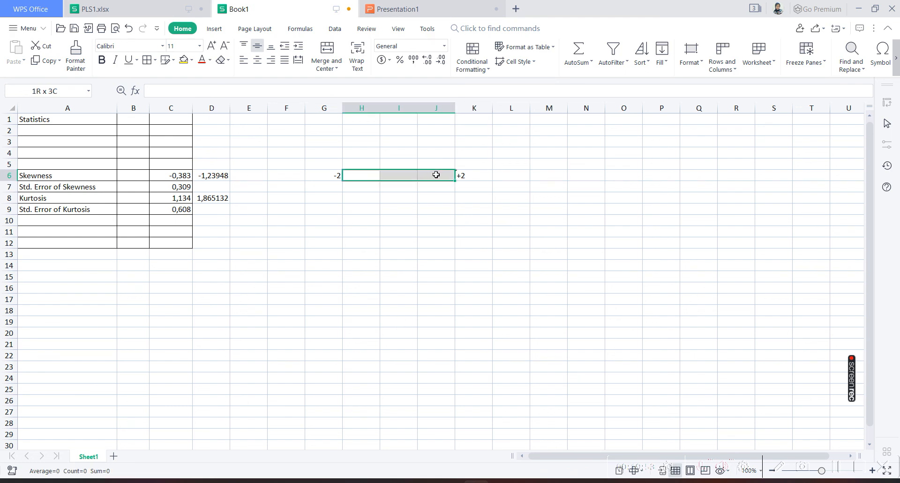
click(385, 193)
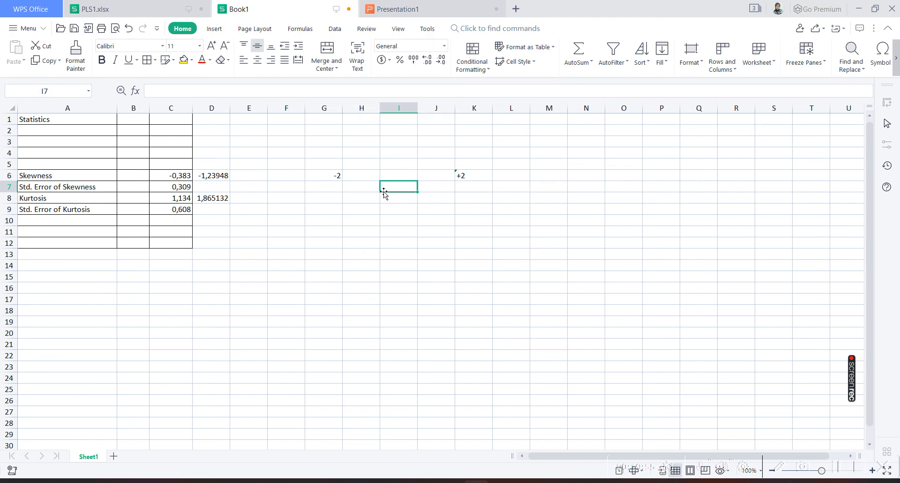
click(253, 178)
text(normal)
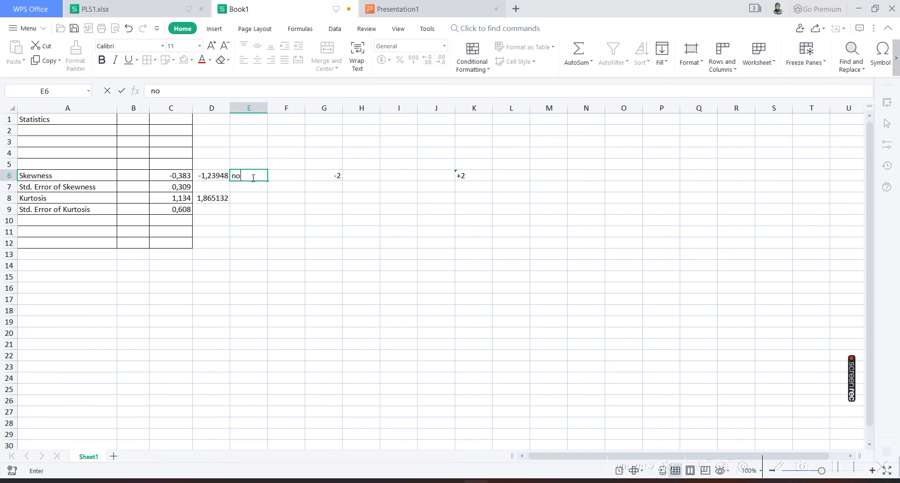
key(Return)
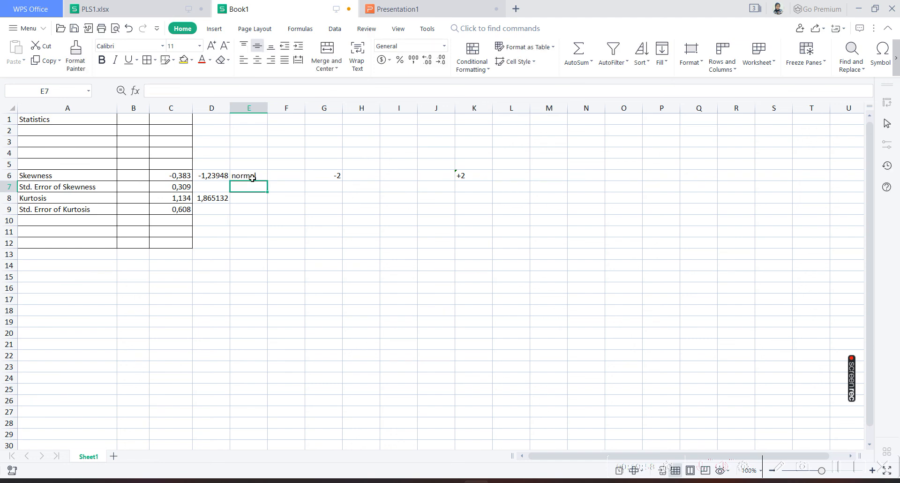
Step: Check the kurtosis ratio in D8 against the limits and copy the "normal" label from E6 to E8
click(213, 201)
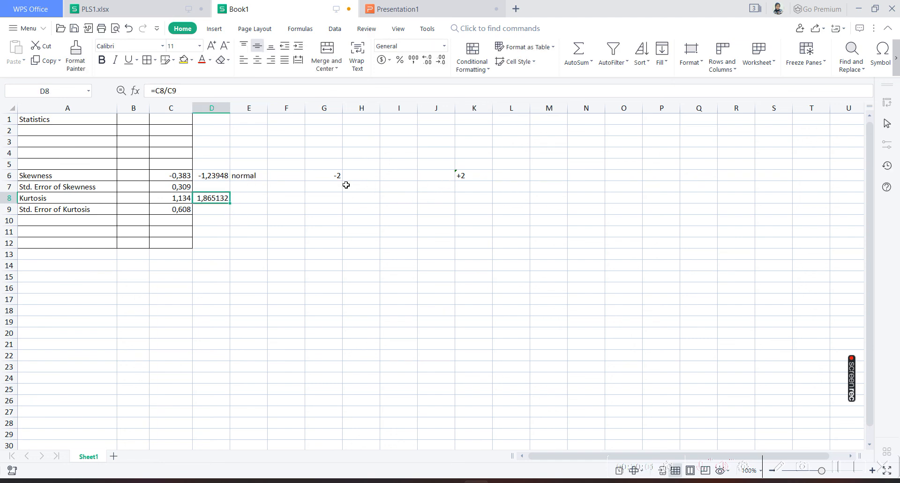
click(327, 185)
click(457, 177)
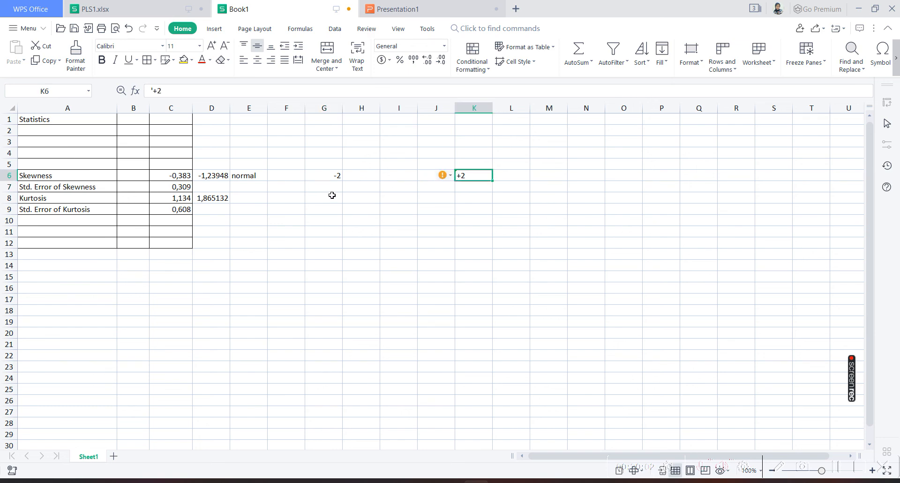
click(252, 184)
click(253, 177)
key(ctrl+c)
click(260, 201)
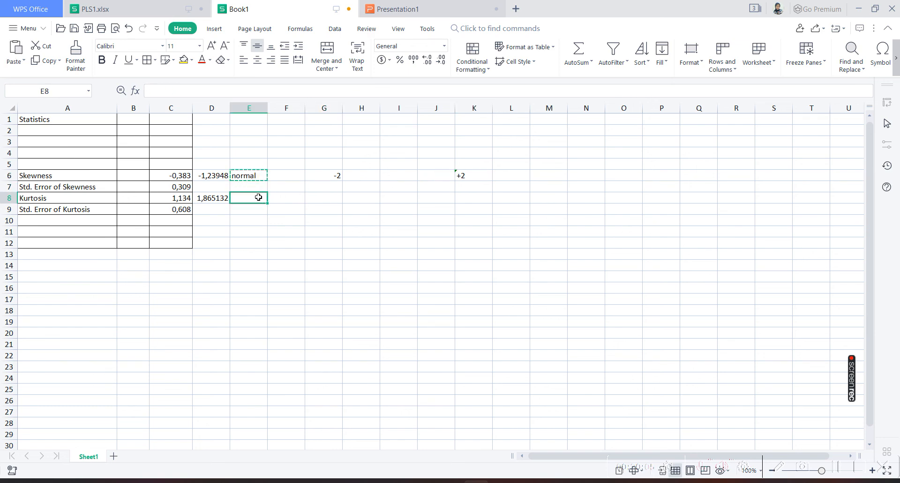
key(Return)
Step: Copy the skewness ratio from D6 into H7 as a value only, between the limits
click(366, 201)
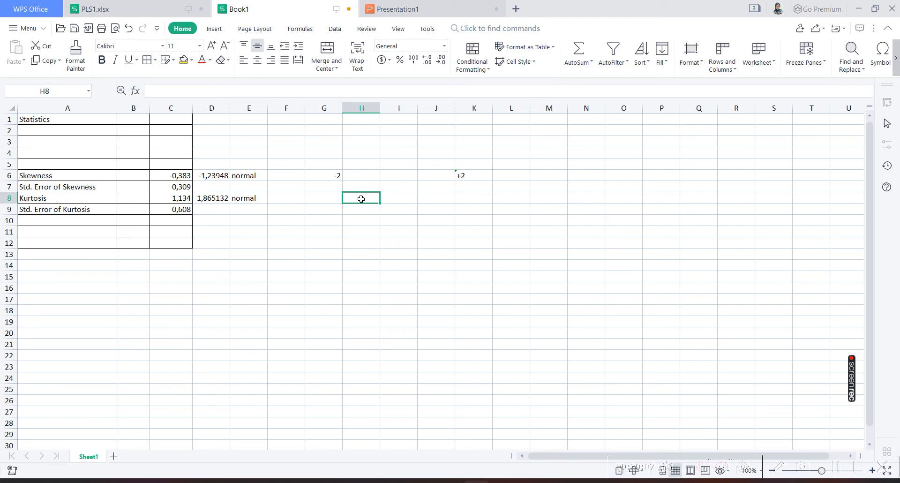
click(355, 176)
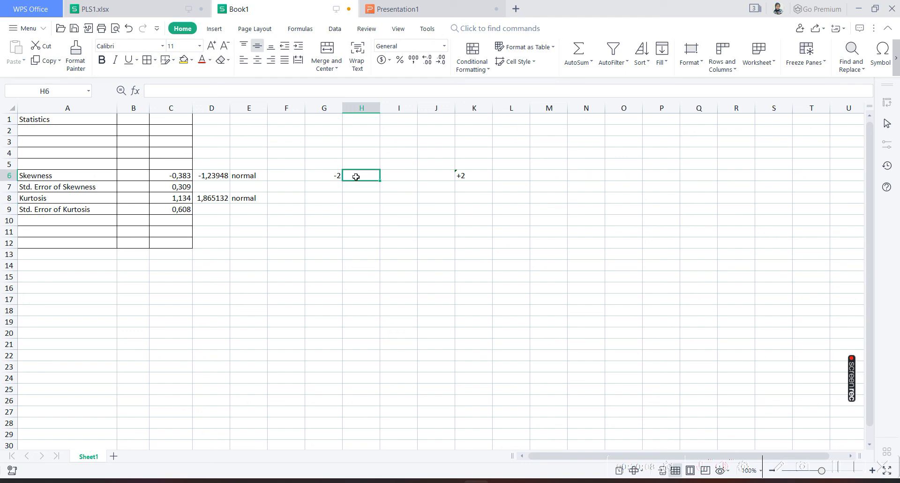
click(246, 191)
click(213, 176)
key(ctrl+c)
click(364, 191)
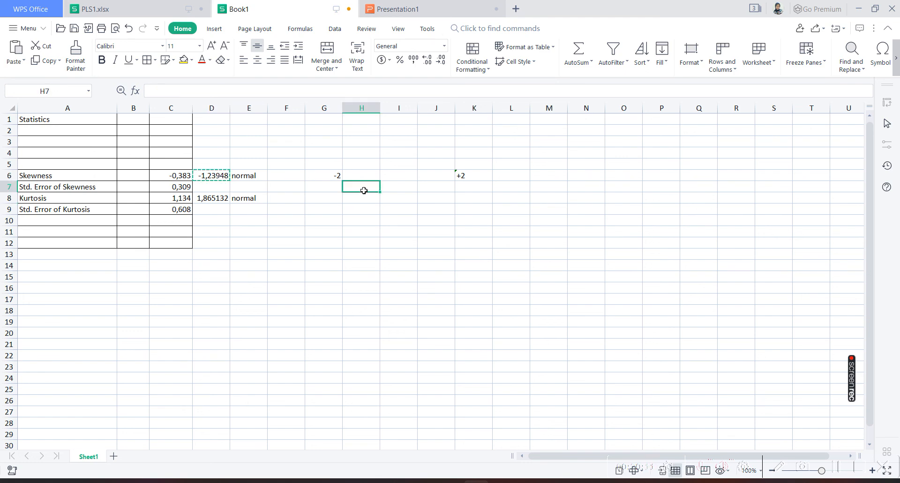
click(23, 61)
click(28, 107)
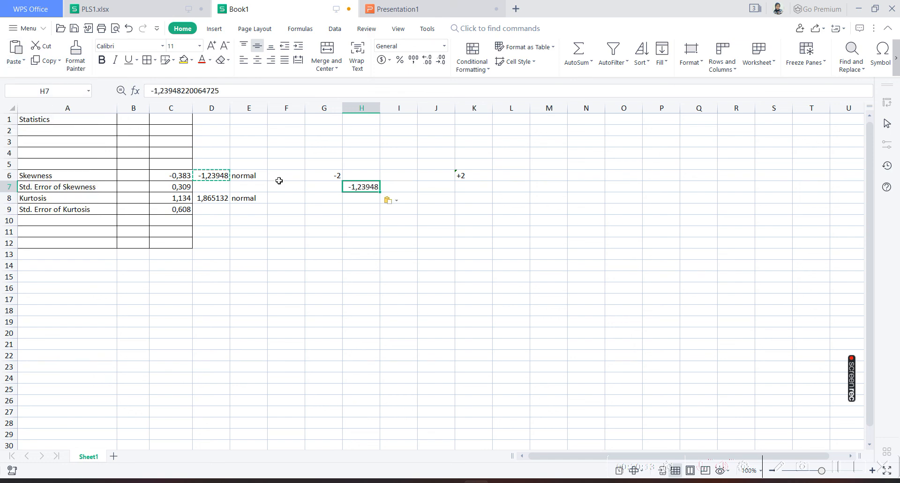
Step: Enter 0 in I6 as the midpoint between the -2 and +2 limits
click(392, 175)
text(0)
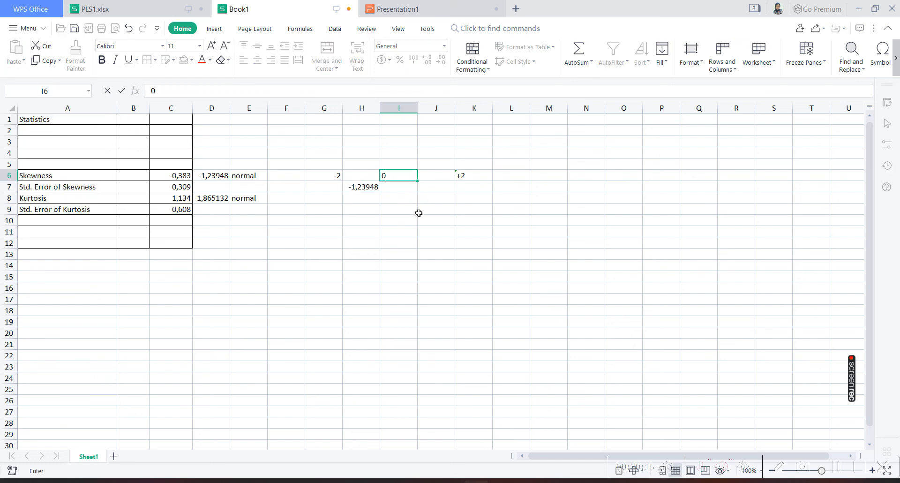
click(419, 209)
Step: Copy the kurtosis ratio from D8 into J7 as a value only
click(207, 201)
key(ctrl+c)
click(429, 185)
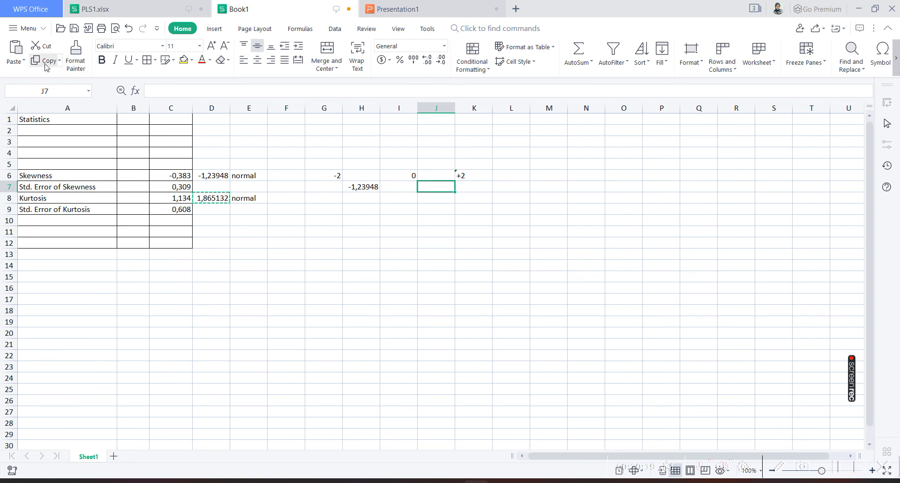
click(19, 61)
click(24, 108)
Step: Fit the widths of columns G to L to their contents and center the entries in them
drag(349, 151, 398, 174)
drag(336, 107, 511, 107)
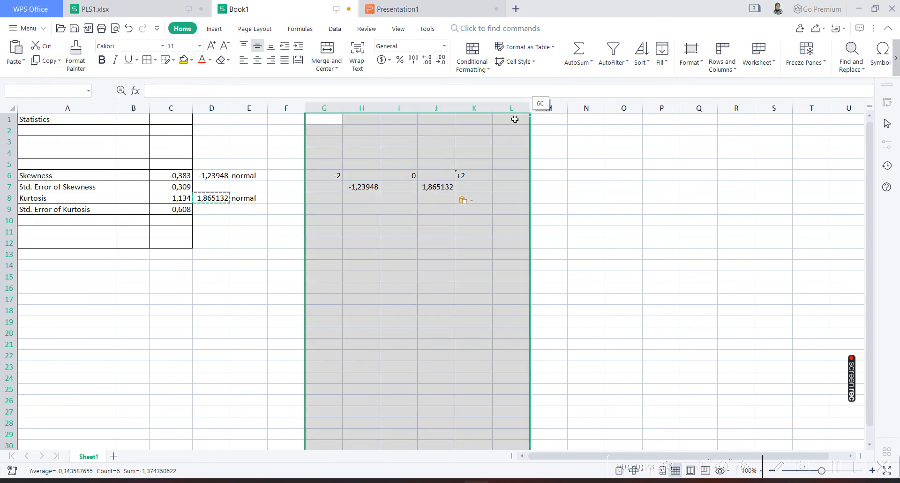
click(257, 59)
click(493, 199)
Step: Switch to Presentation1 and review the P-P Plot entry on the "Metode Uji" slide
mouse_move(502, 481)
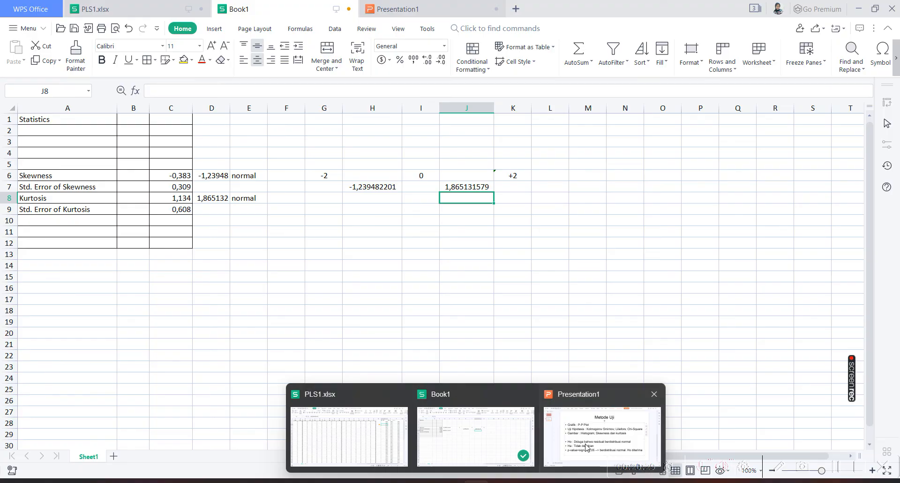
click(620, 461)
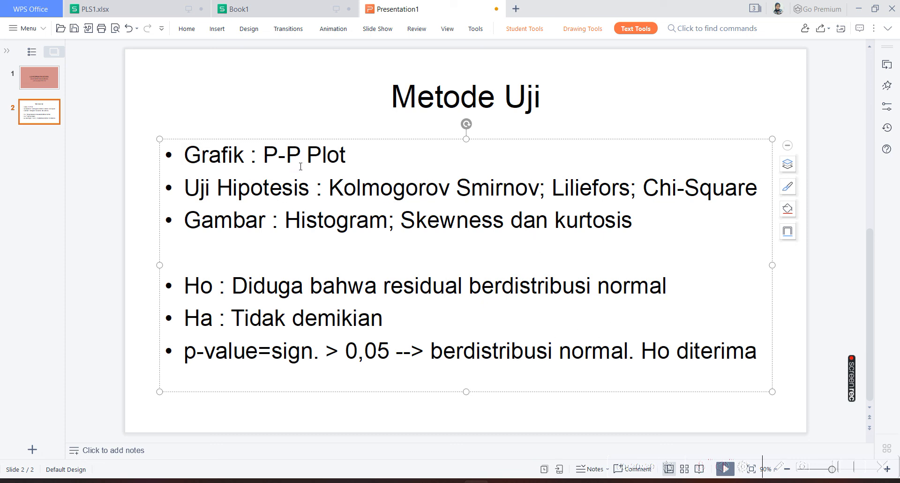
drag(261, 150, 349, 155)
click(350, 155)
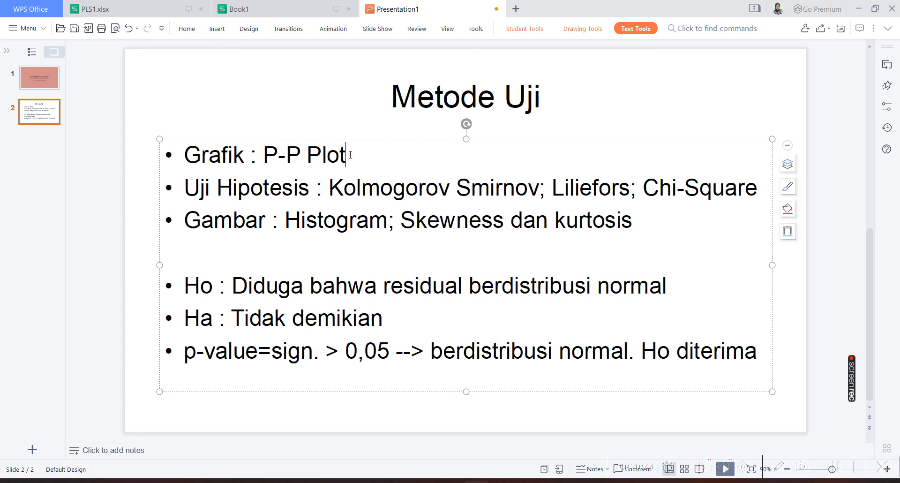